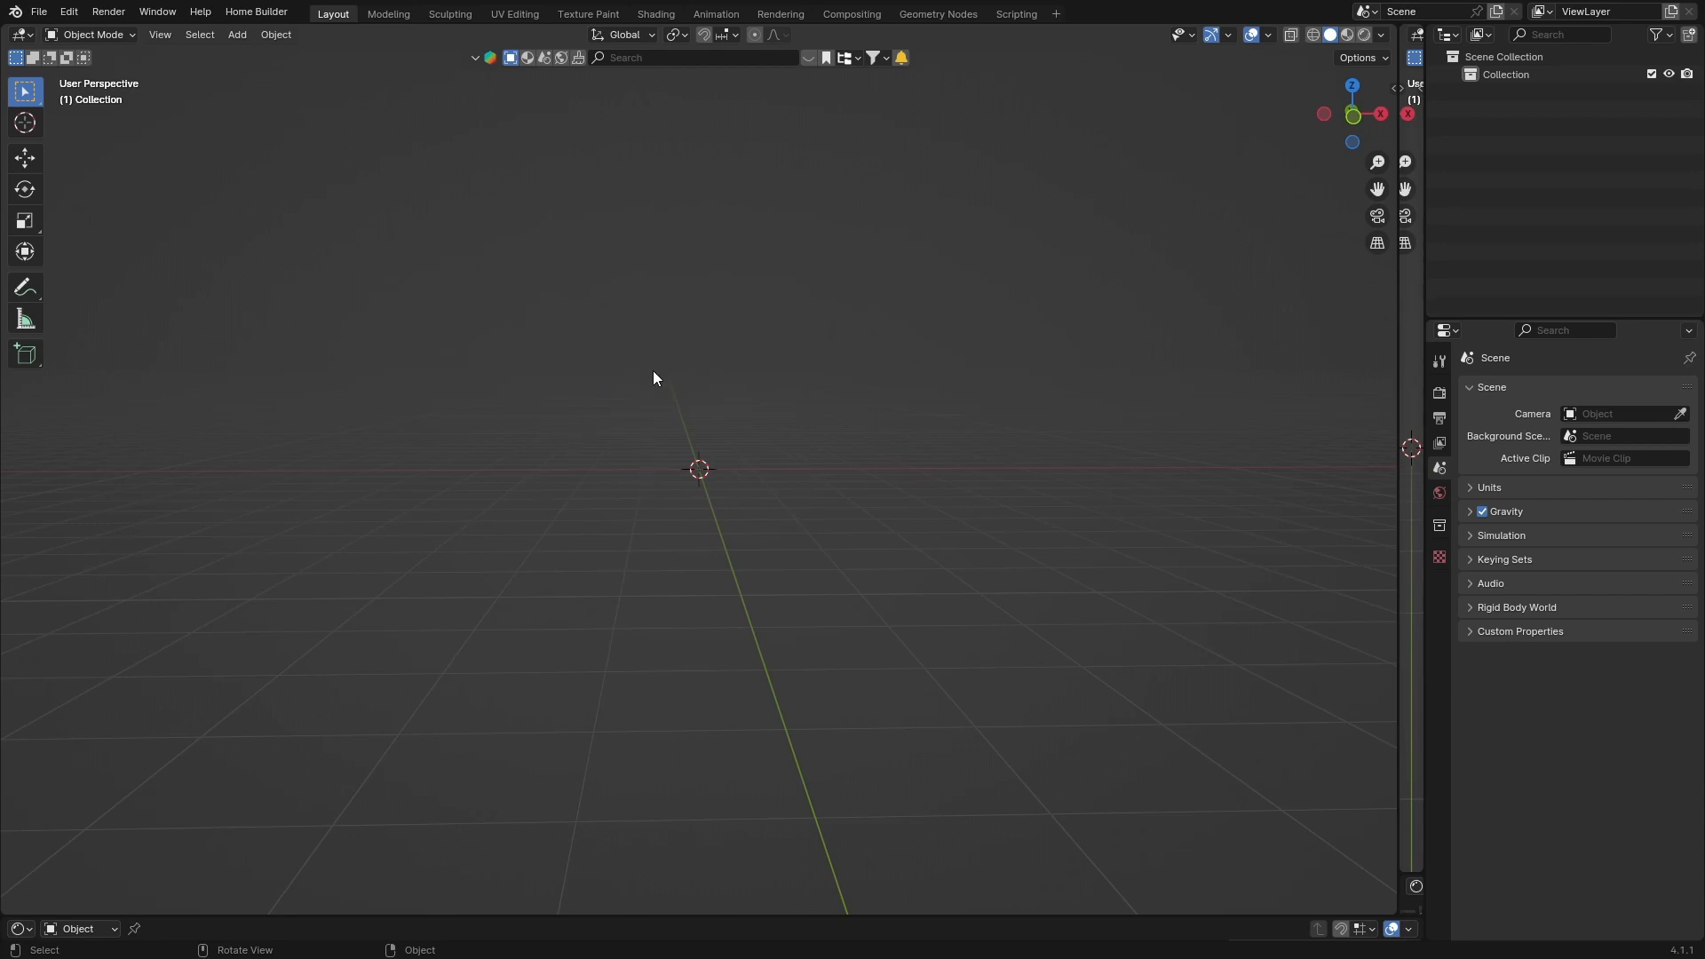
Add a camera at the world origin from the front view so it faces along the Y axis.
key("KP_1")
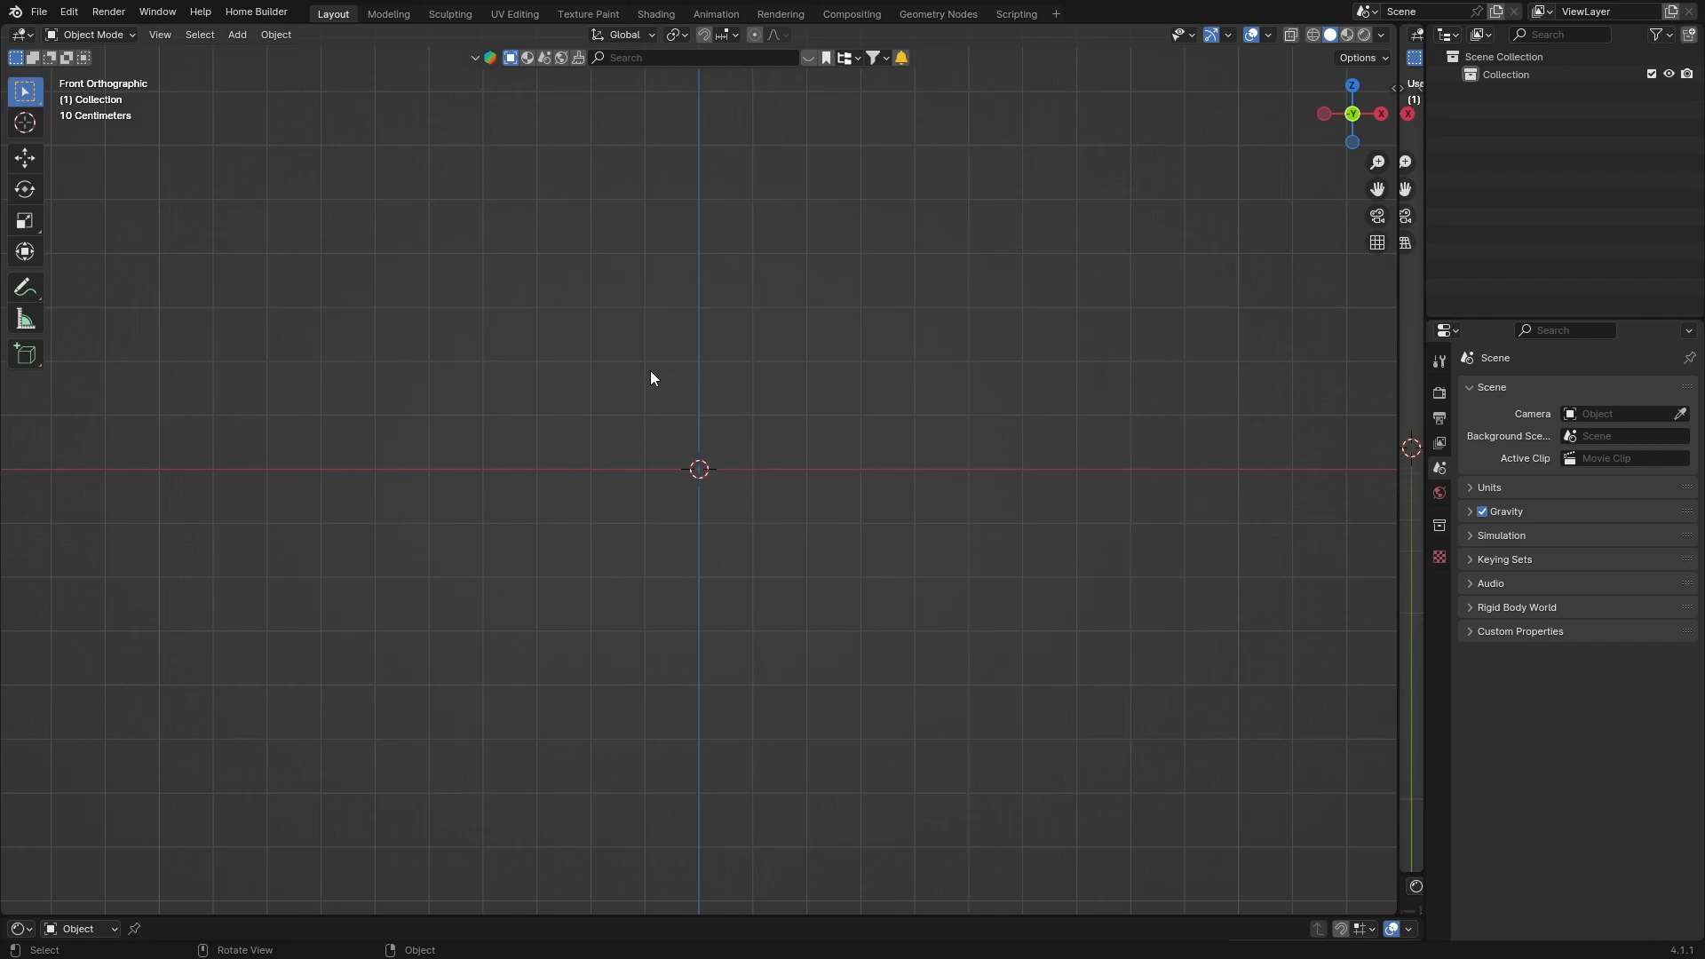
key("shift+a")
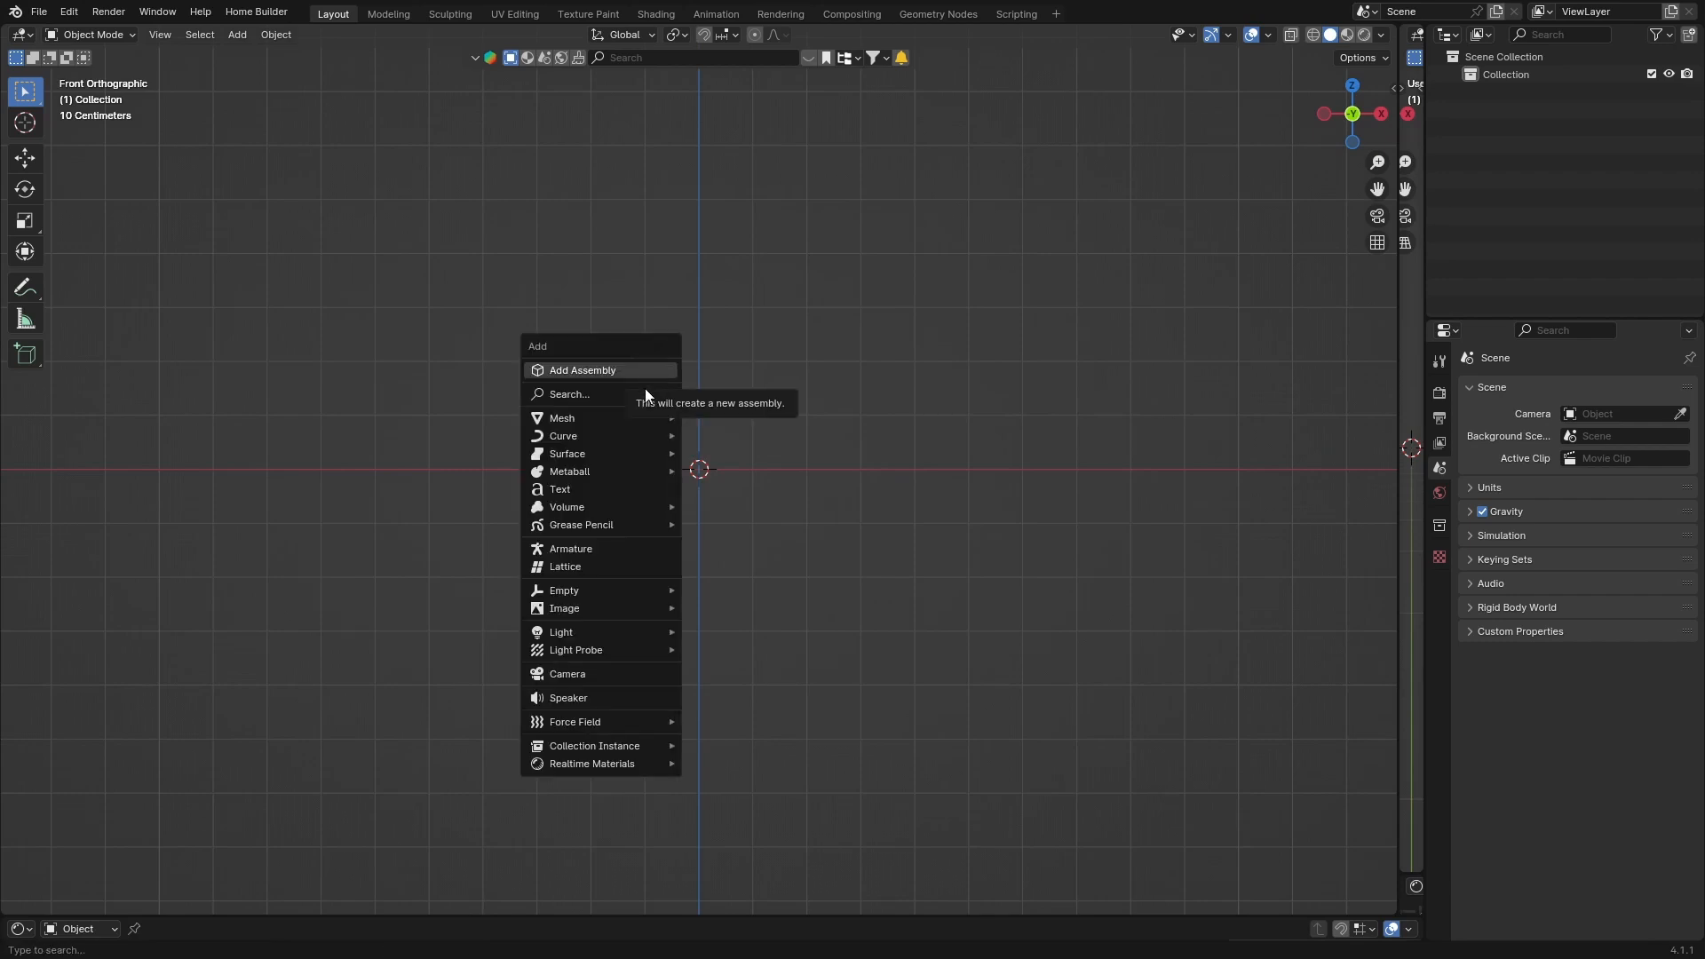
mouse_move(622, 437)
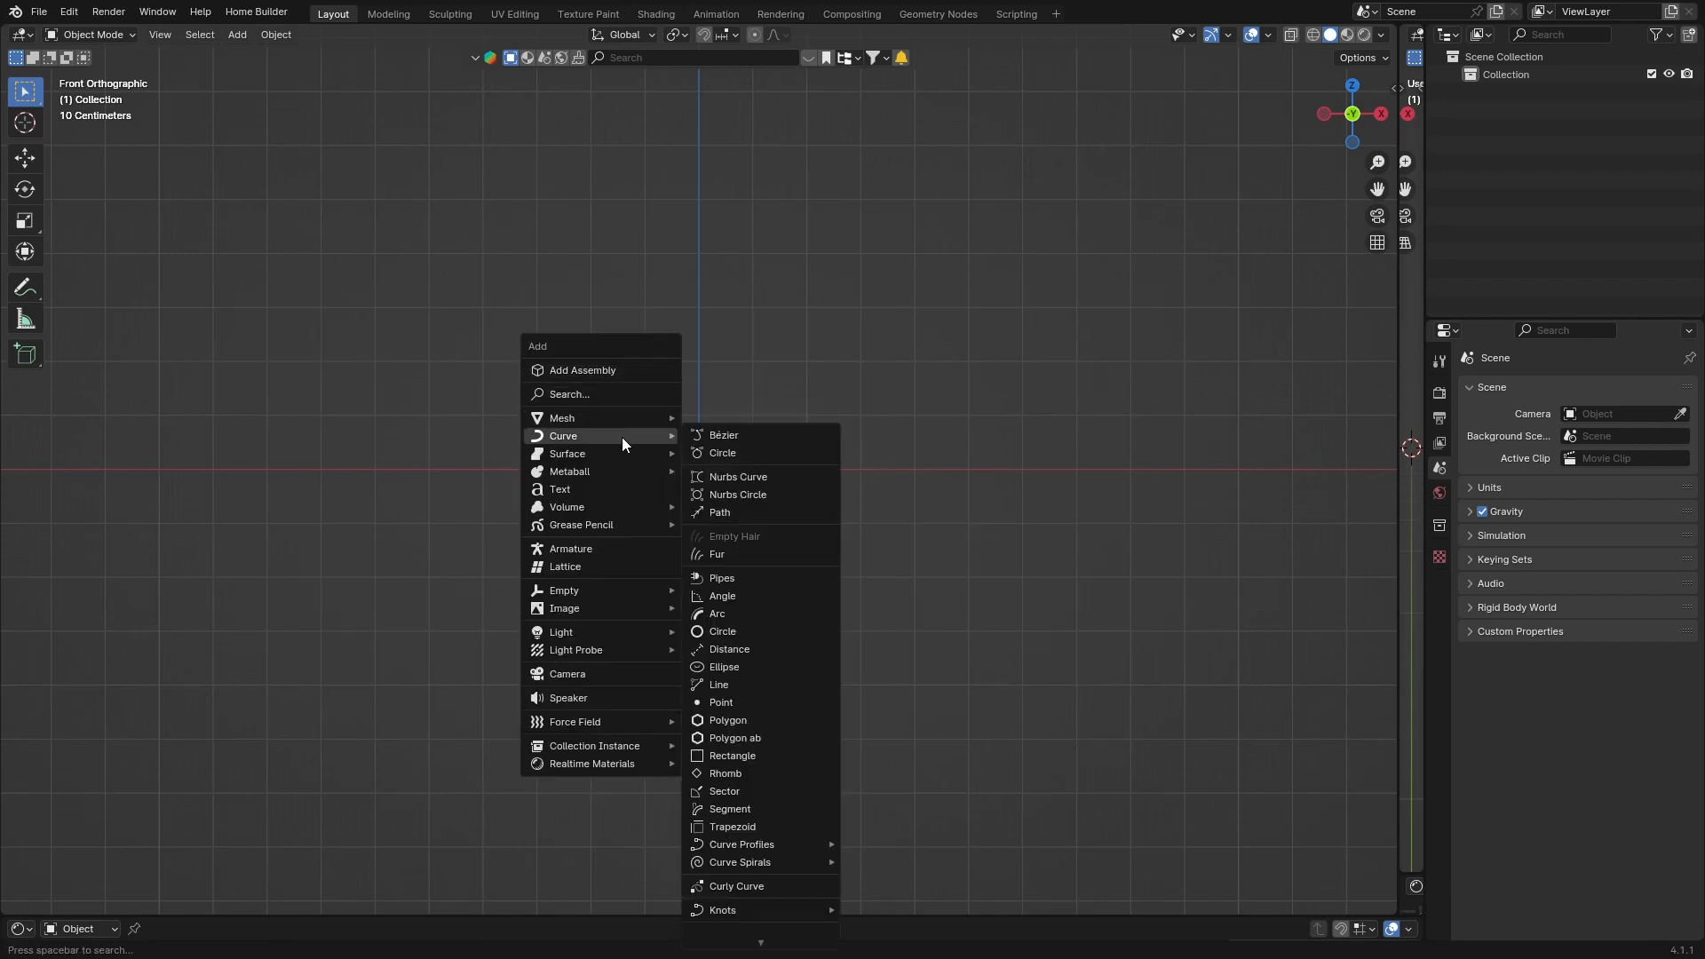
left_click(595, 670)
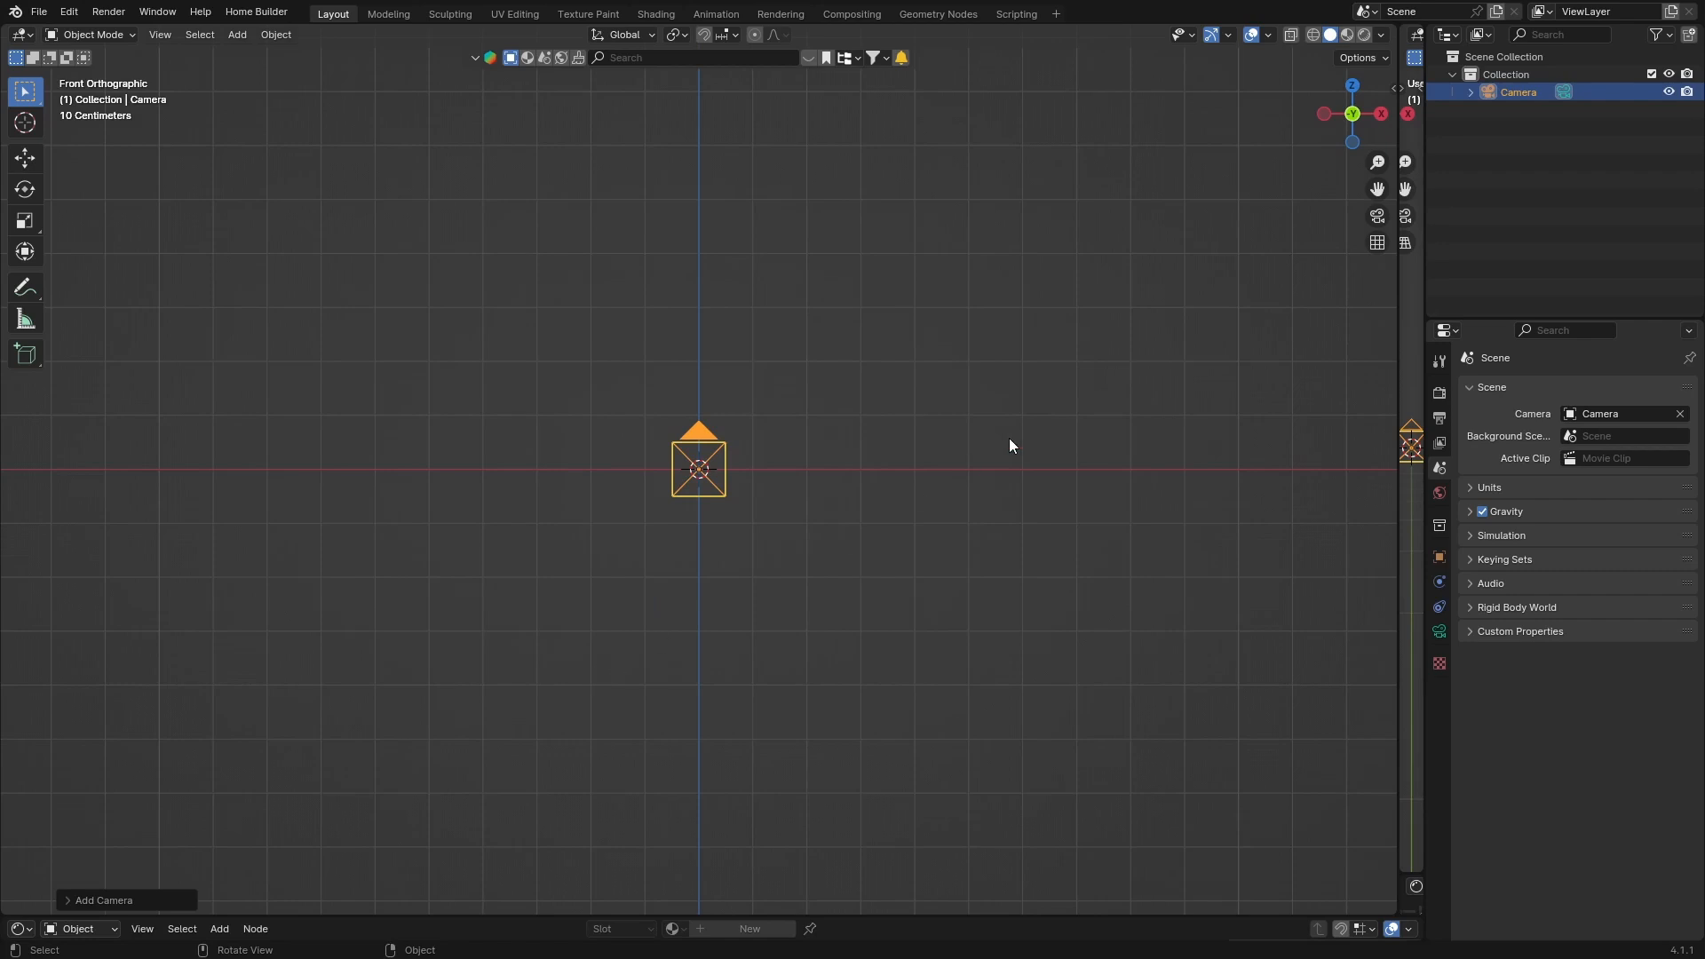
Move the camera back from the origin along the negative Y axis, working in the top view.
left_click(1351, 87)
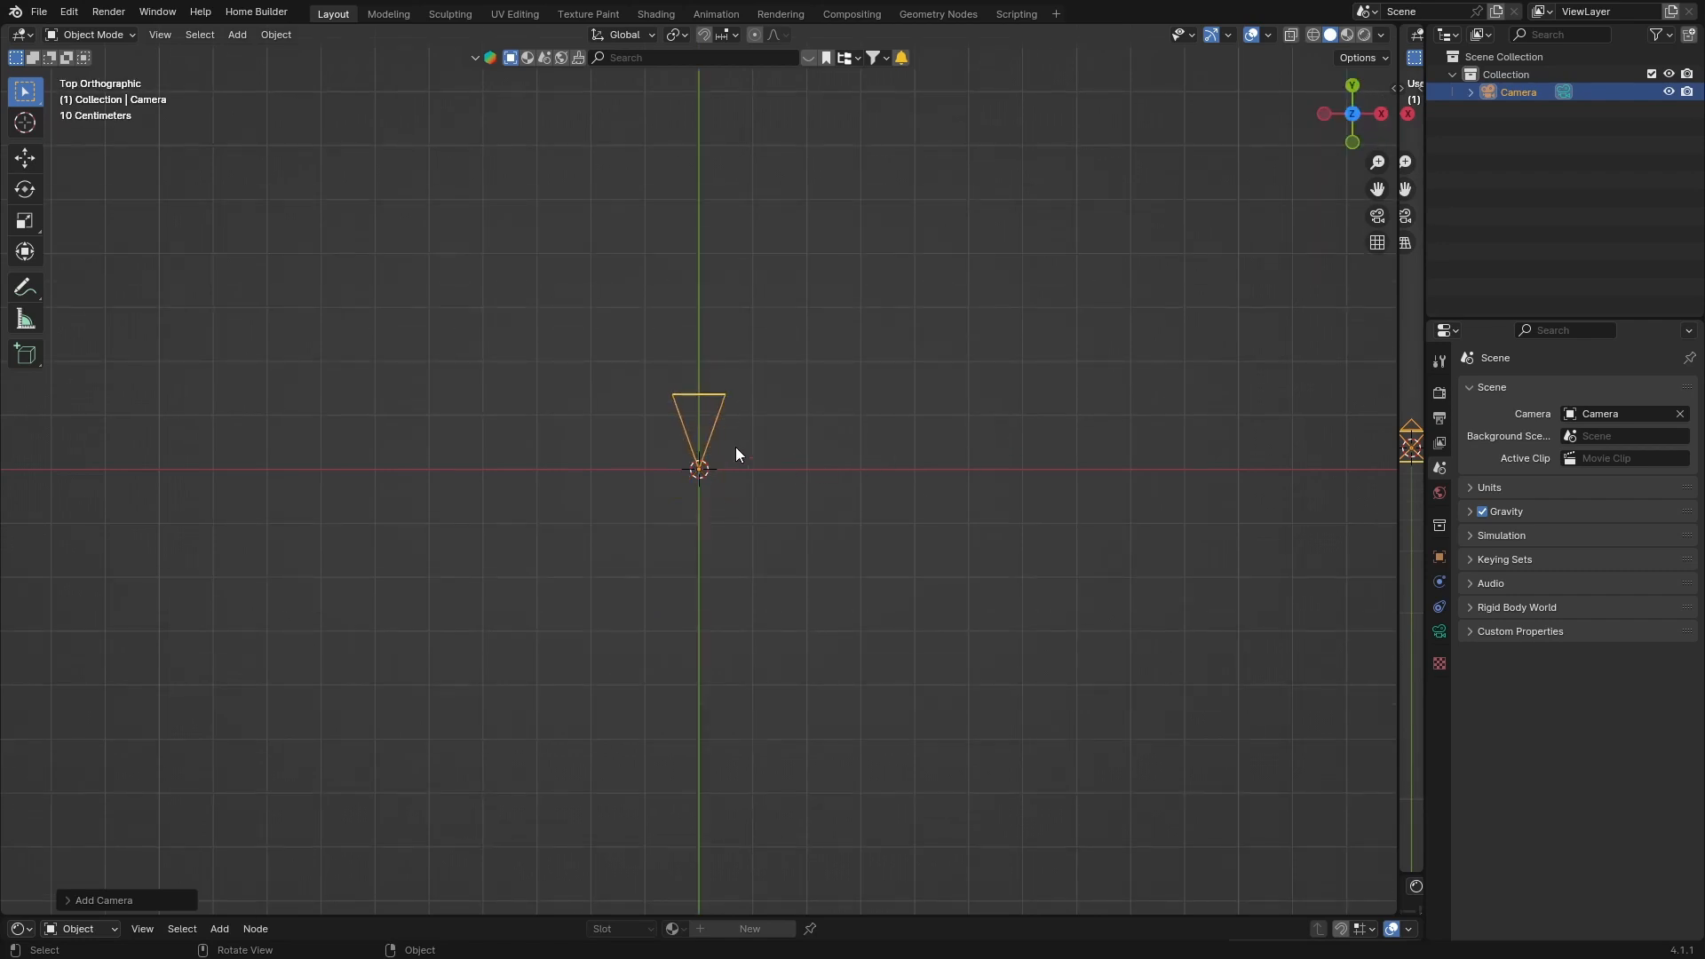
scroll(736, 449, "down", 3)
key("g")
key("x")
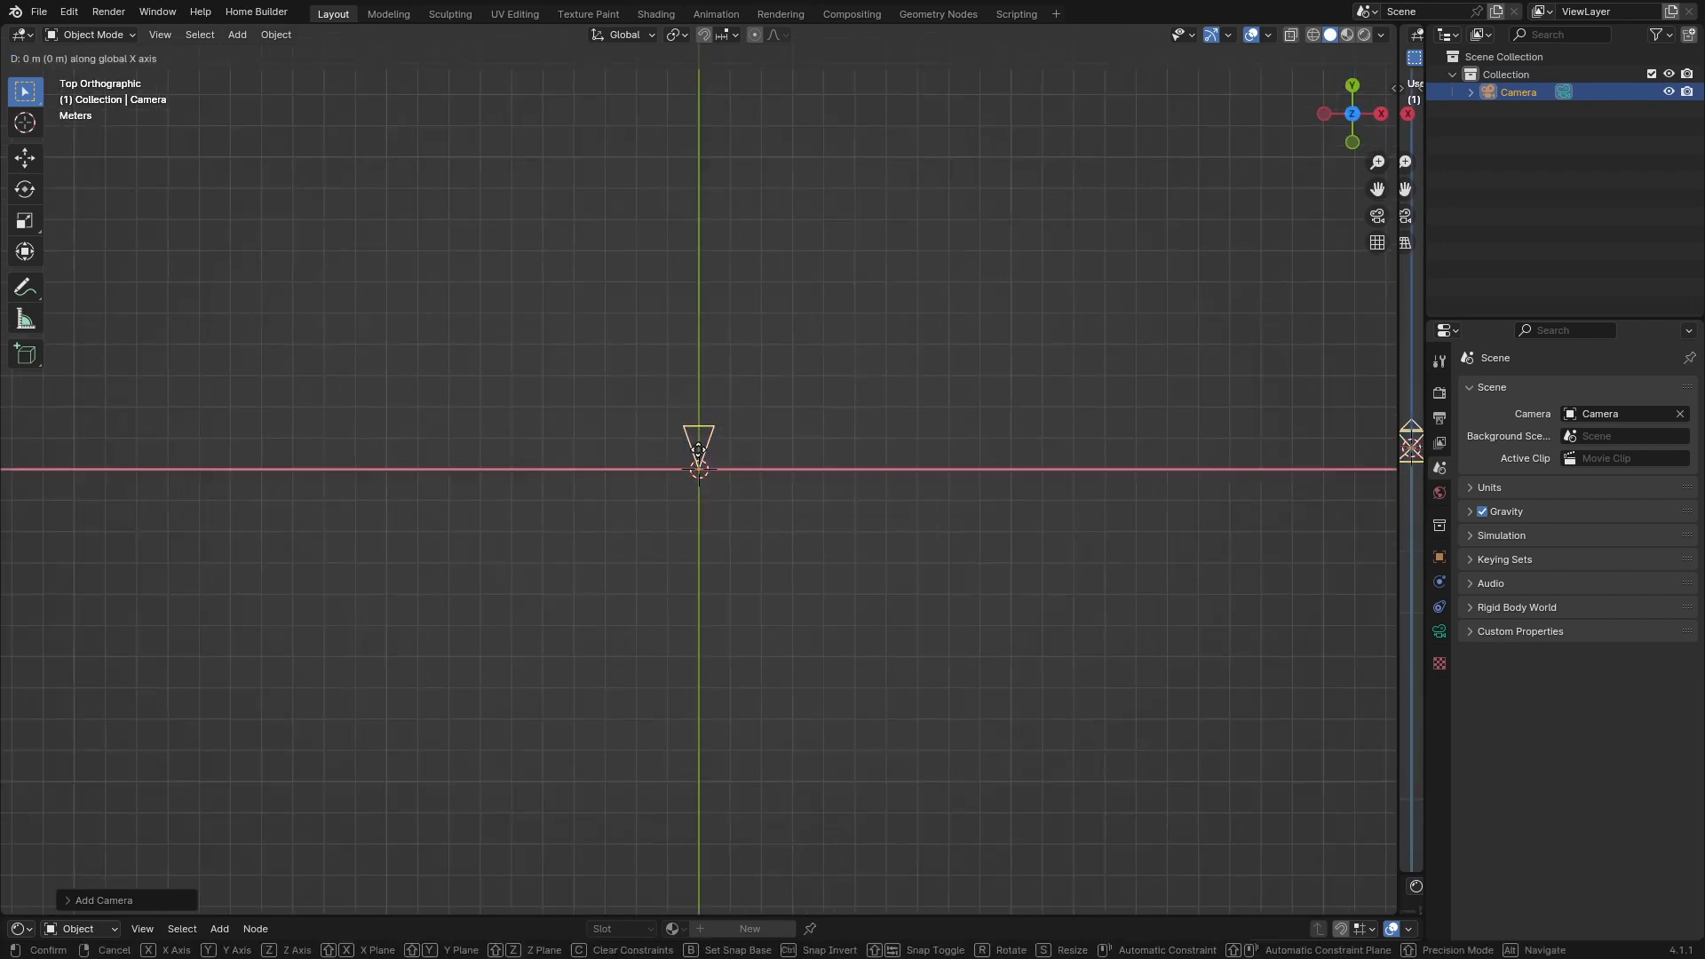
key("y")
left_click(701, 616)
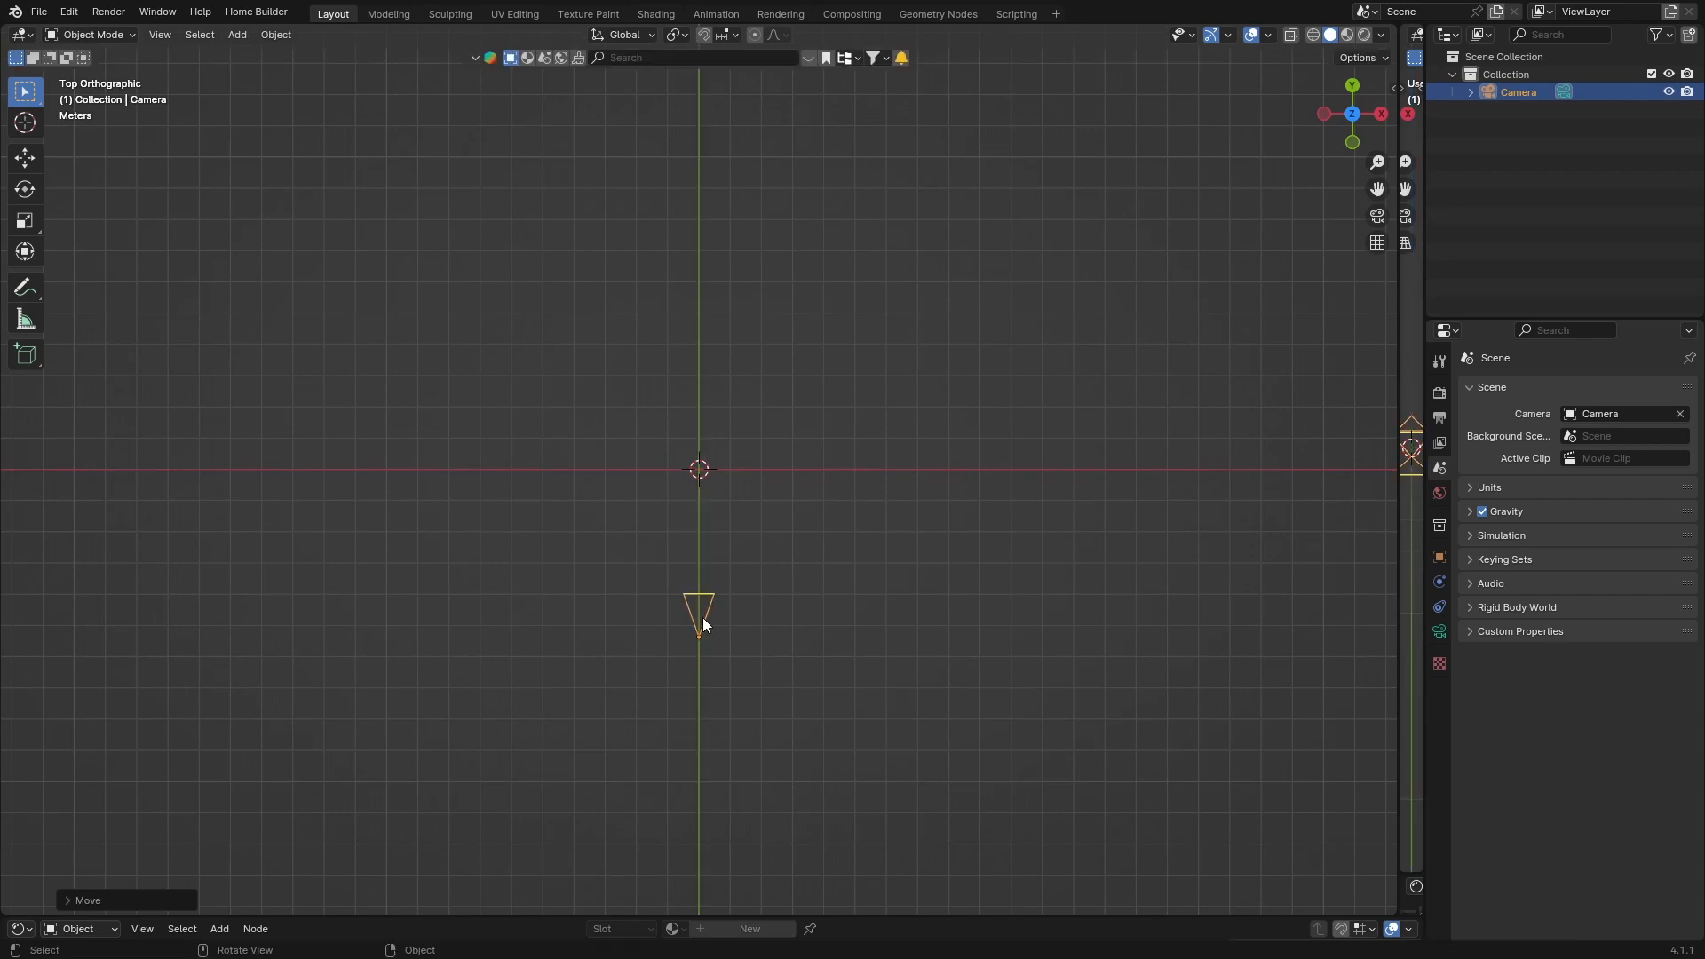
Raise the camera slightly above the ground along the Z axis in the side view and look through it.
middle_click_drag(404, 625, 444, 462)
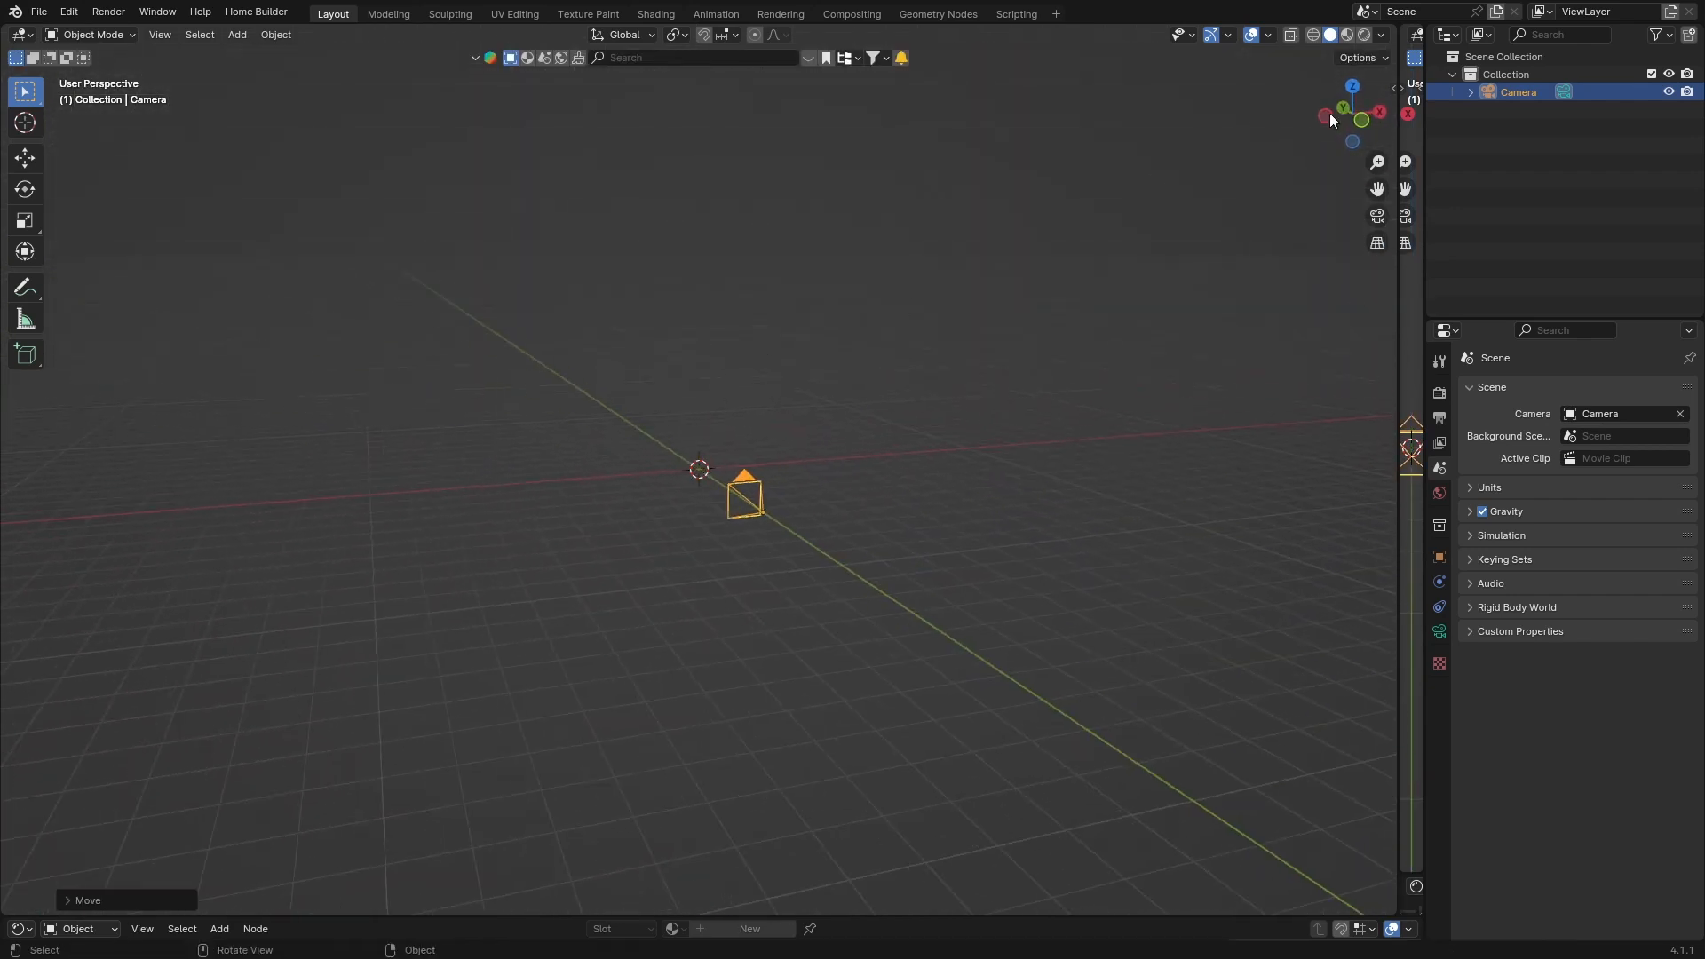
left_click(1380, 111)
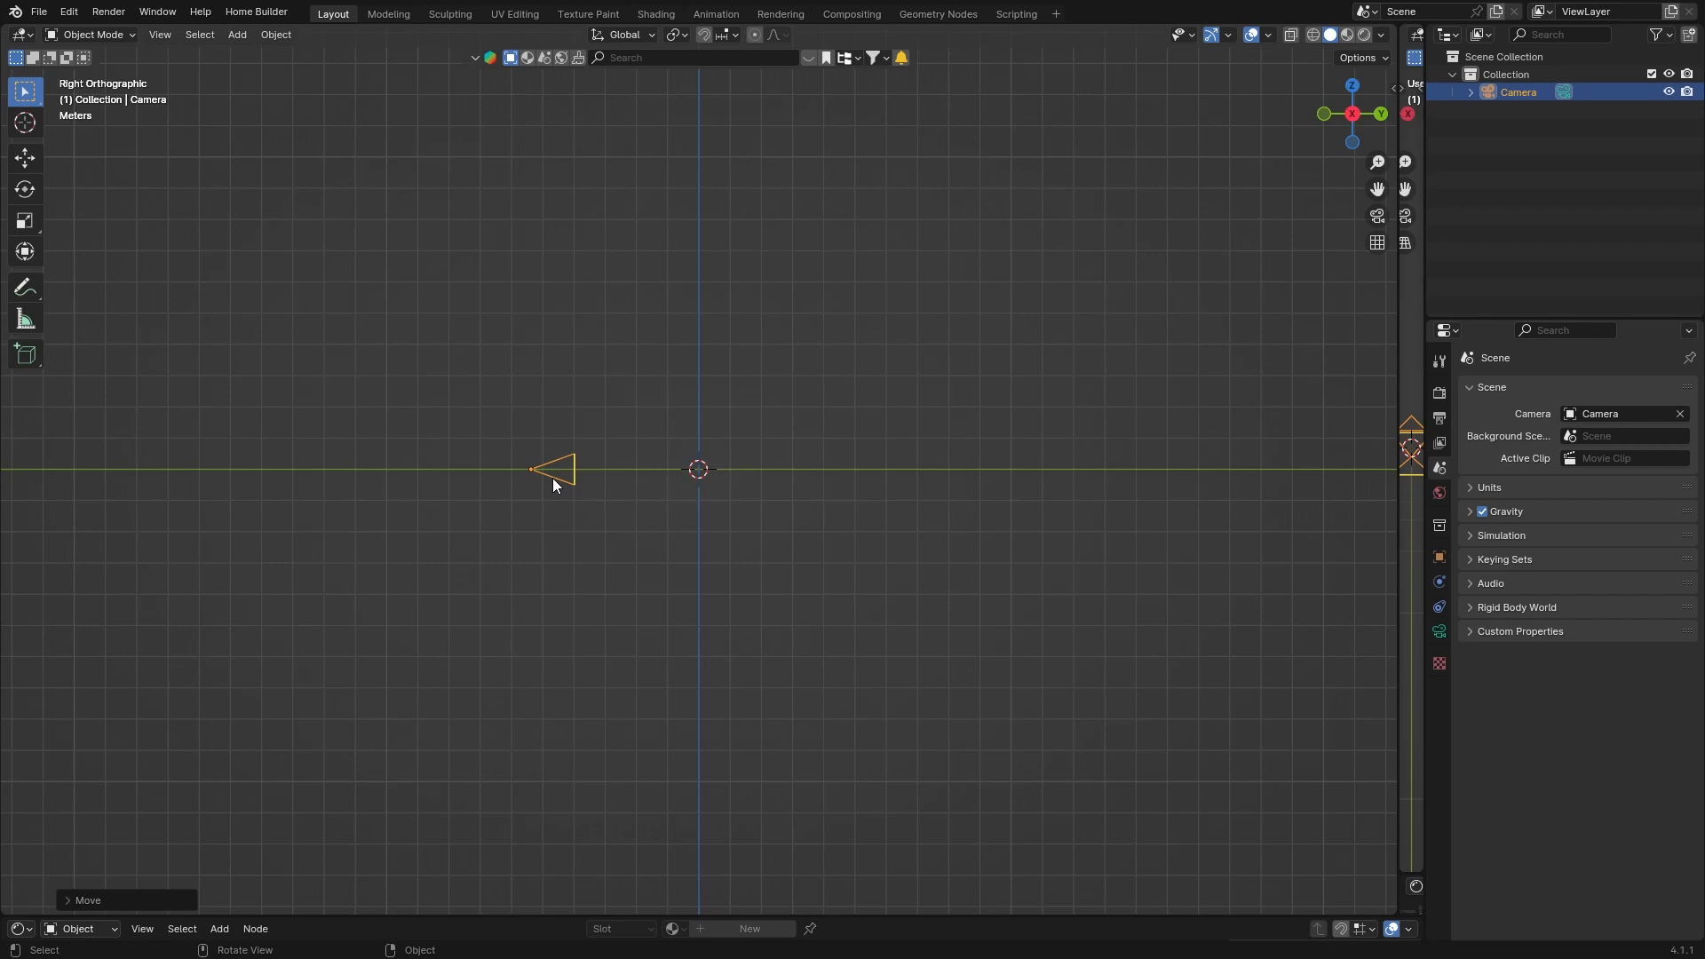
key("g")
key("z")
left_click(551, 456)
scroll(551, 457, "up", 2)
scroll(552, 457, "down", 3)
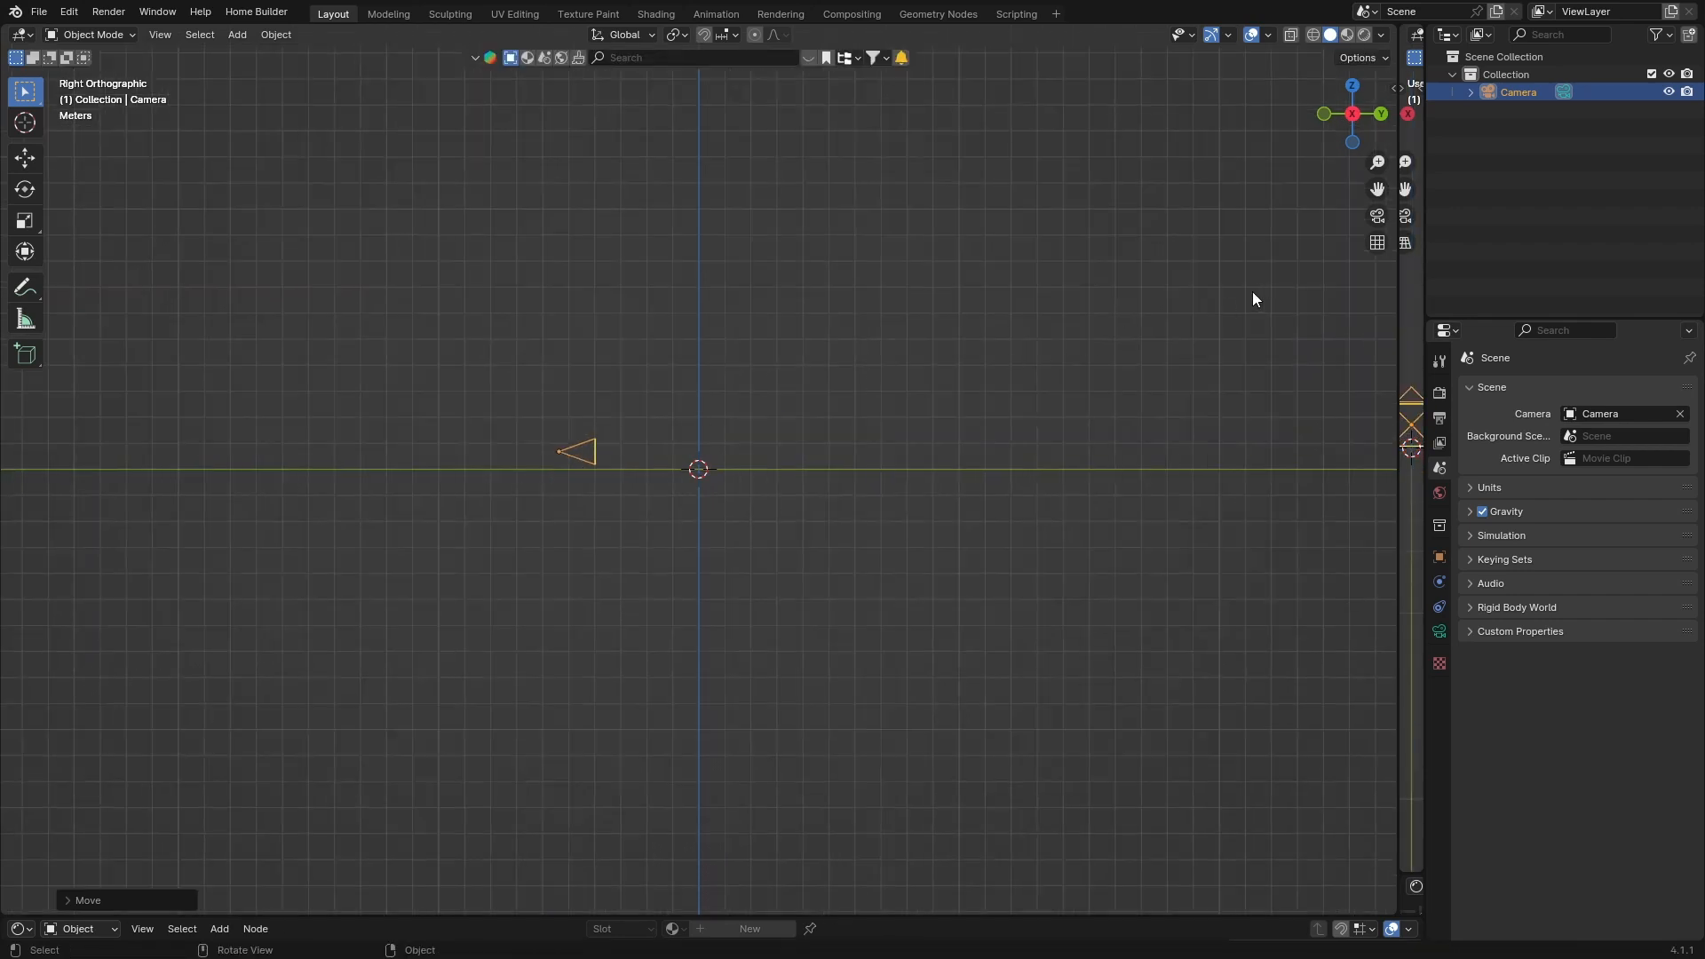
left_click(1380, 215)
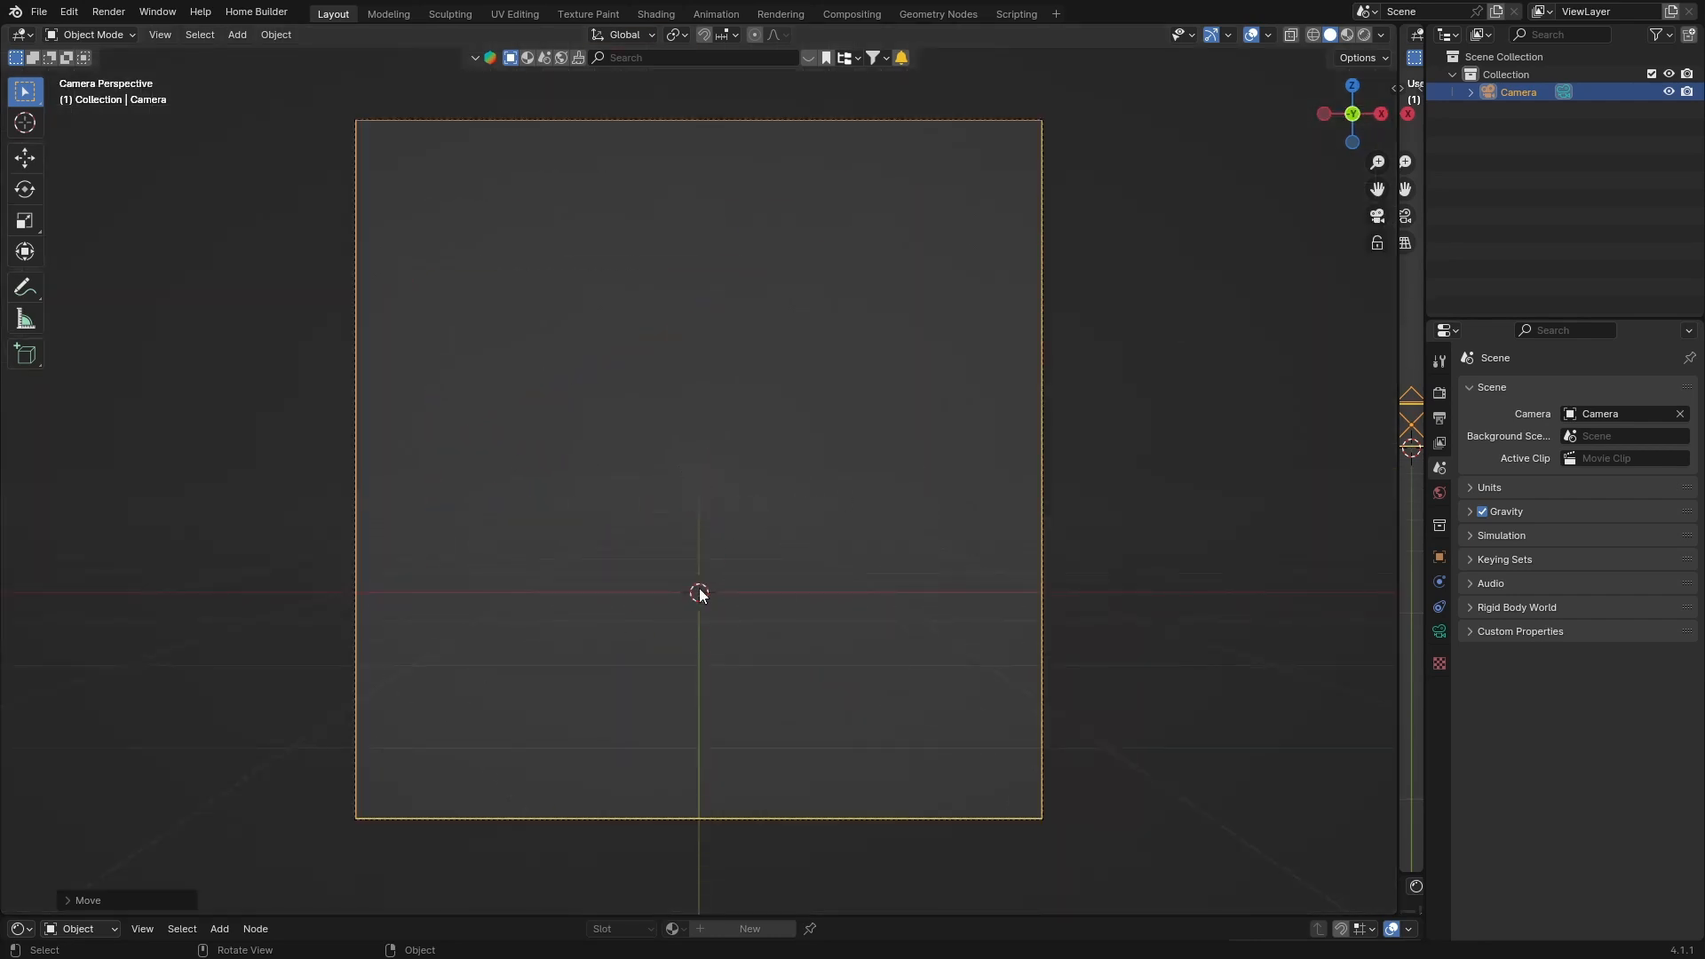
Add a mesh plane at the world origin.
mouse_move(648, 616)
middle_mouse_down()
mouse_move(600, 620)
mouse_move(677, 590)
mouse_move(635, 626)
middle_mouse_up()
scroll(599, 625, "down", 3)
key("shift+a")
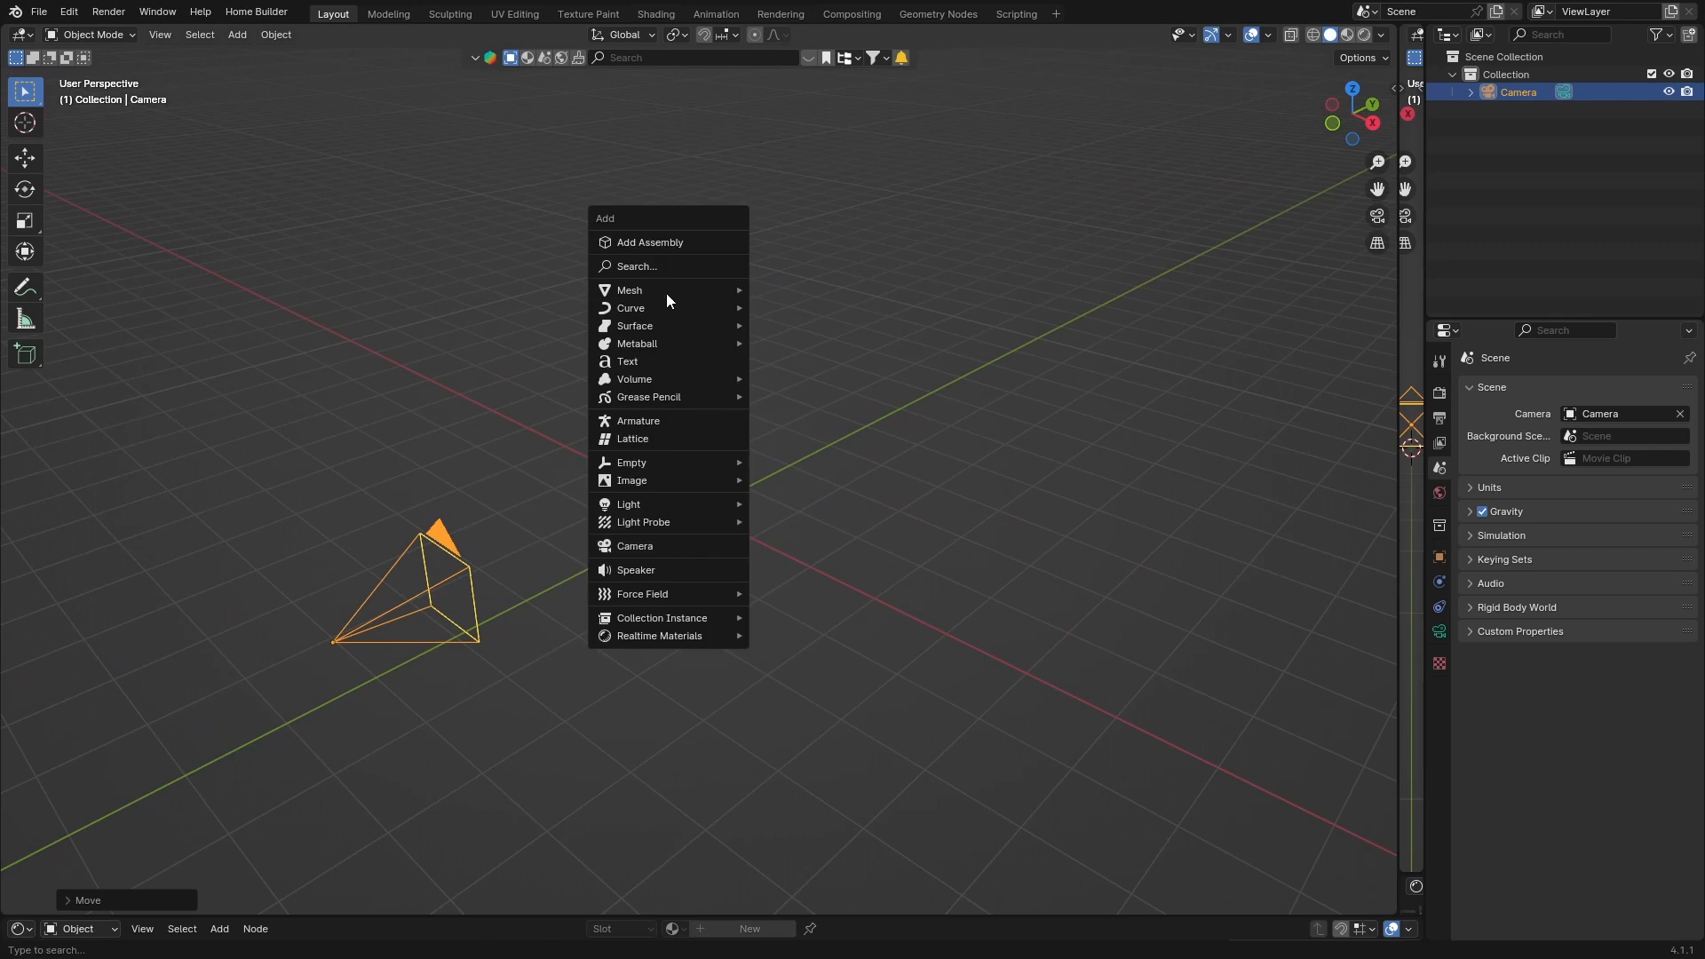
mouse_move(653, 290)
left_click(769, 293)
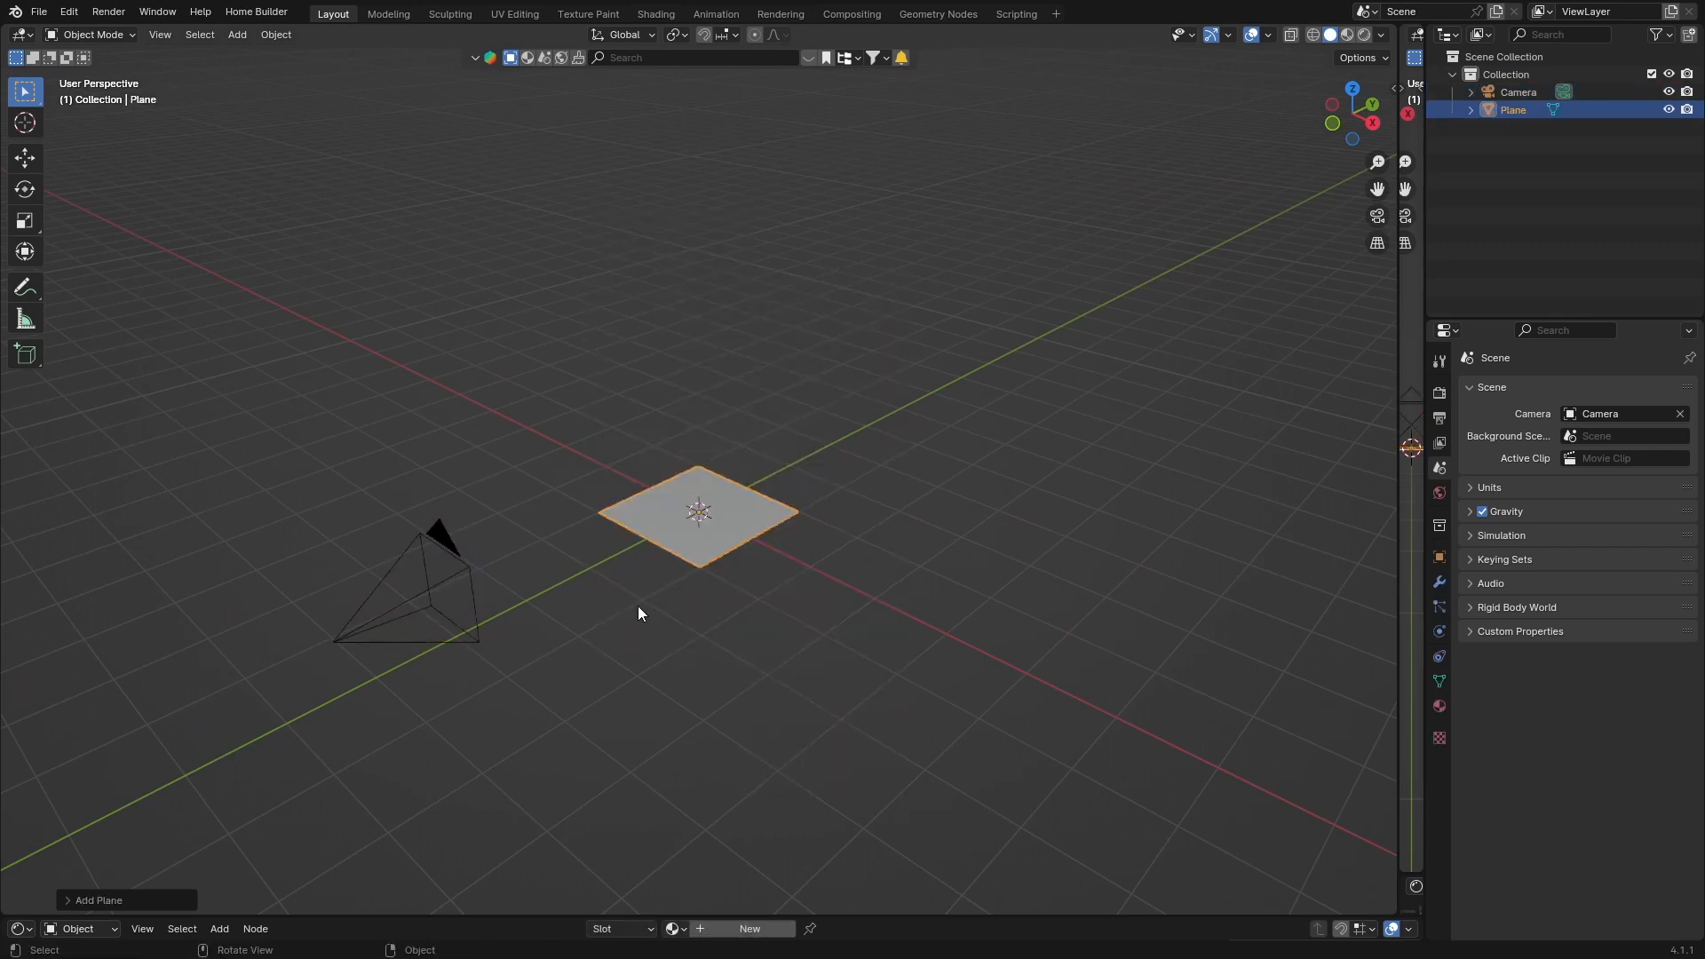
Scale the plane up about 3.5 times while looking through the camera, and delete it.
left_click(1376, 216)
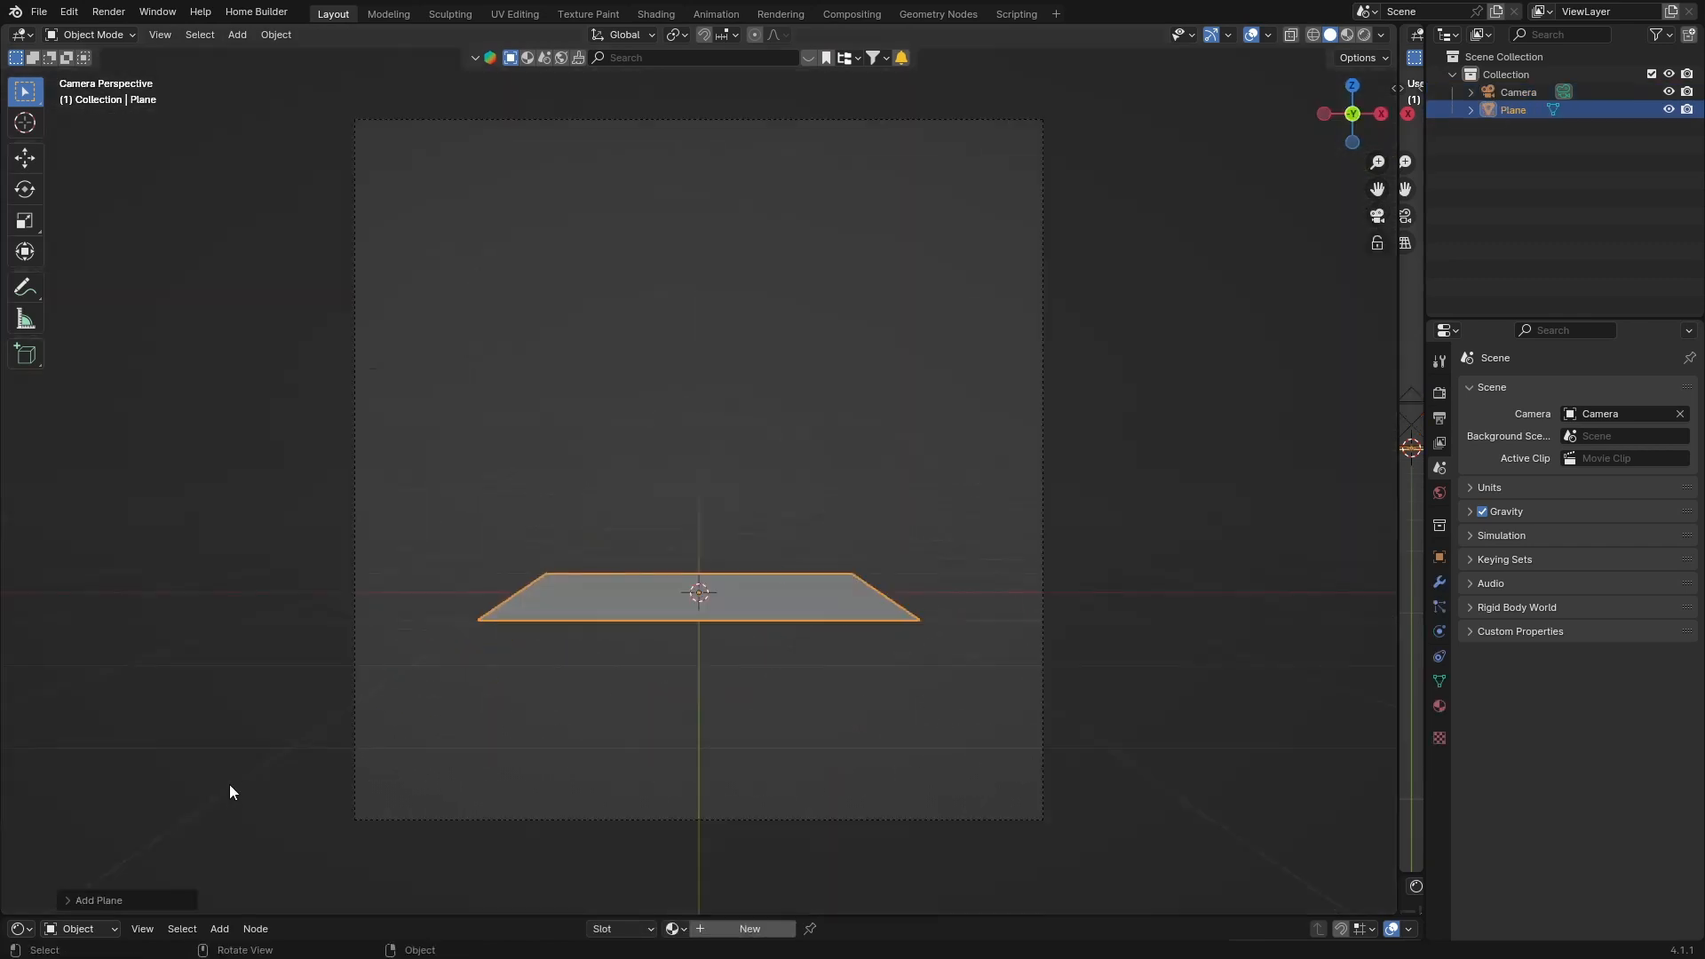
key("s")
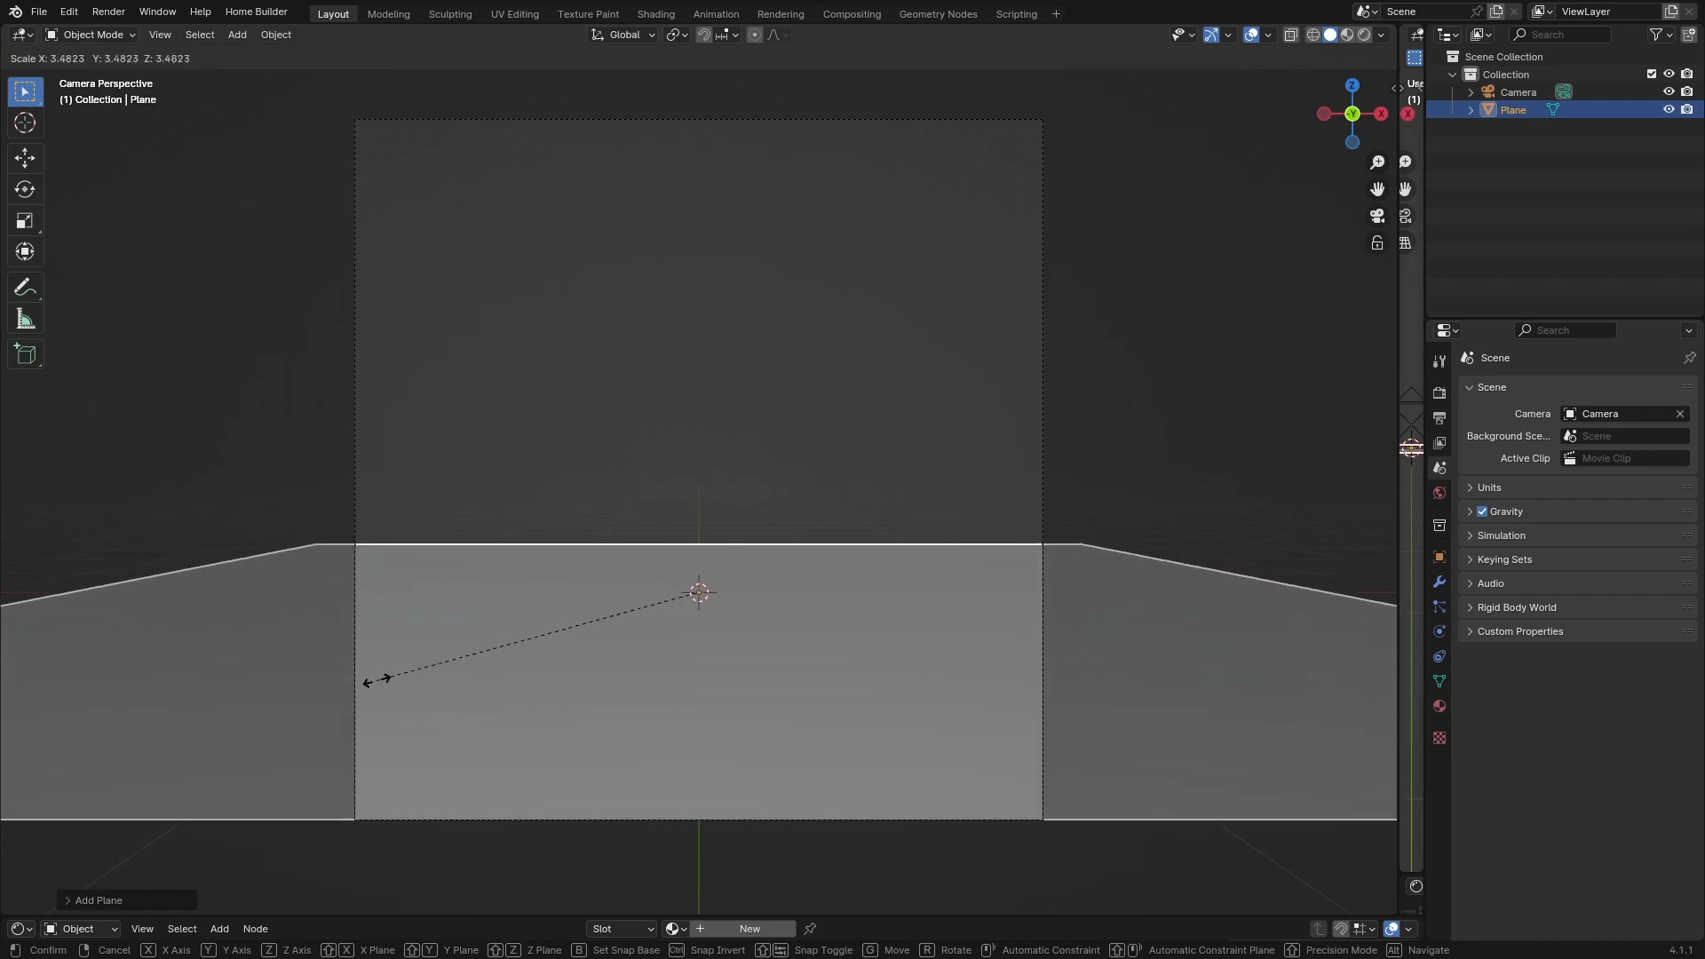
left_click(369, 684)
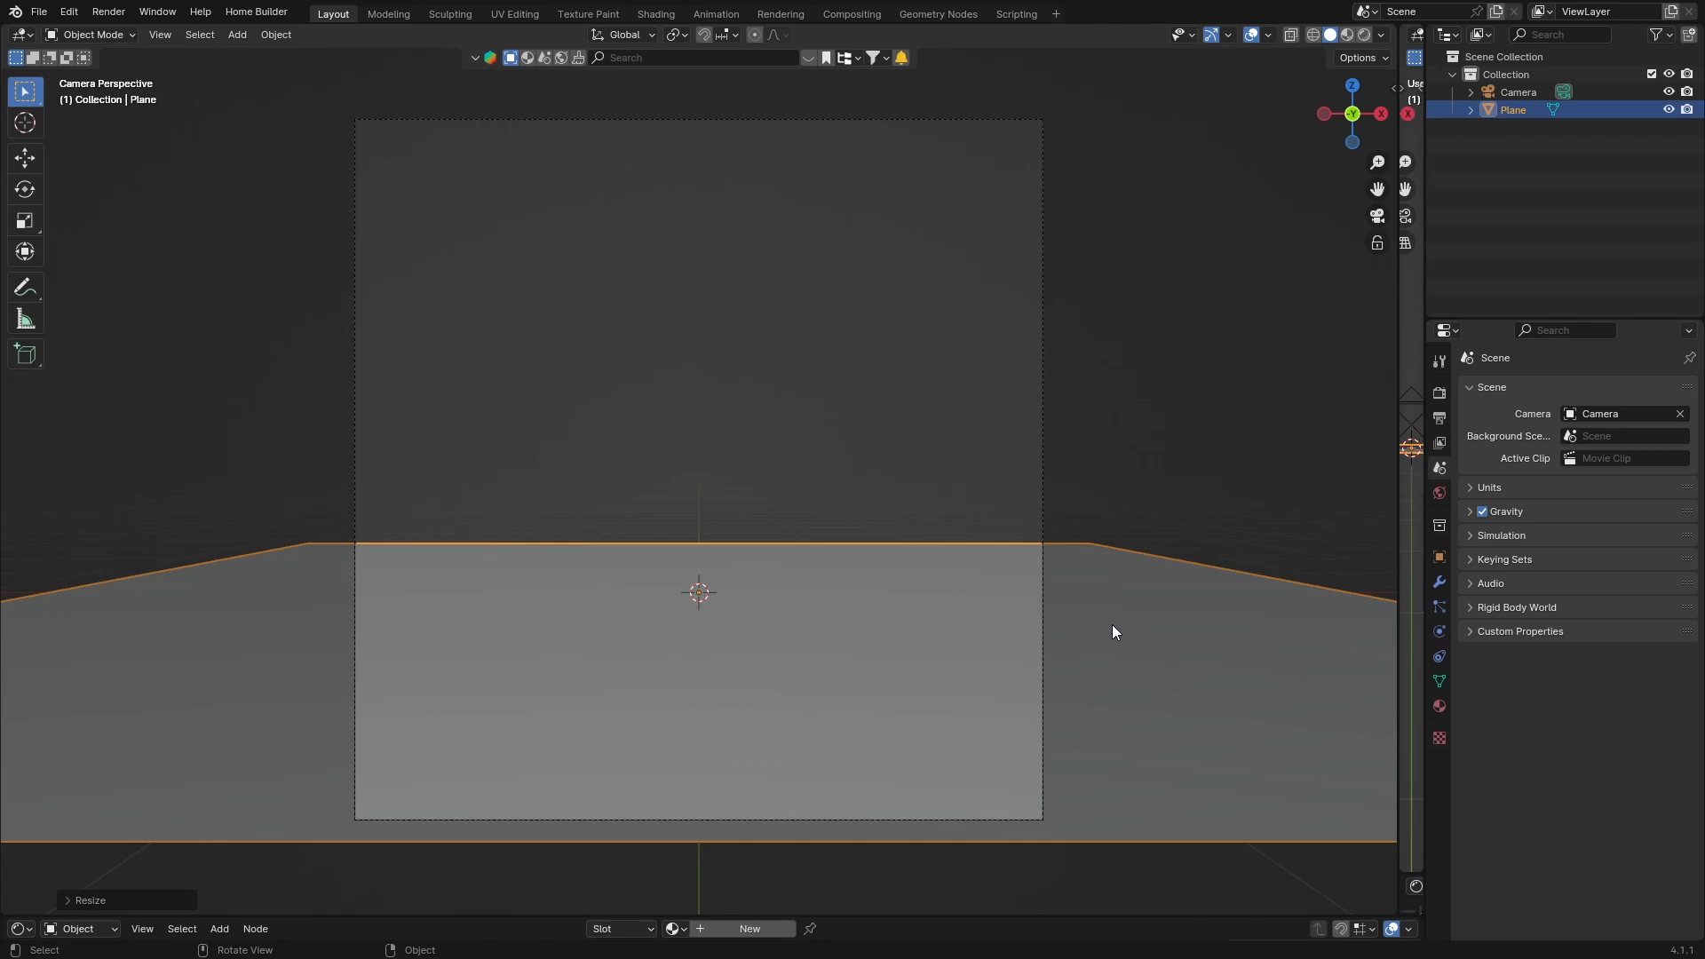
key("Delete")
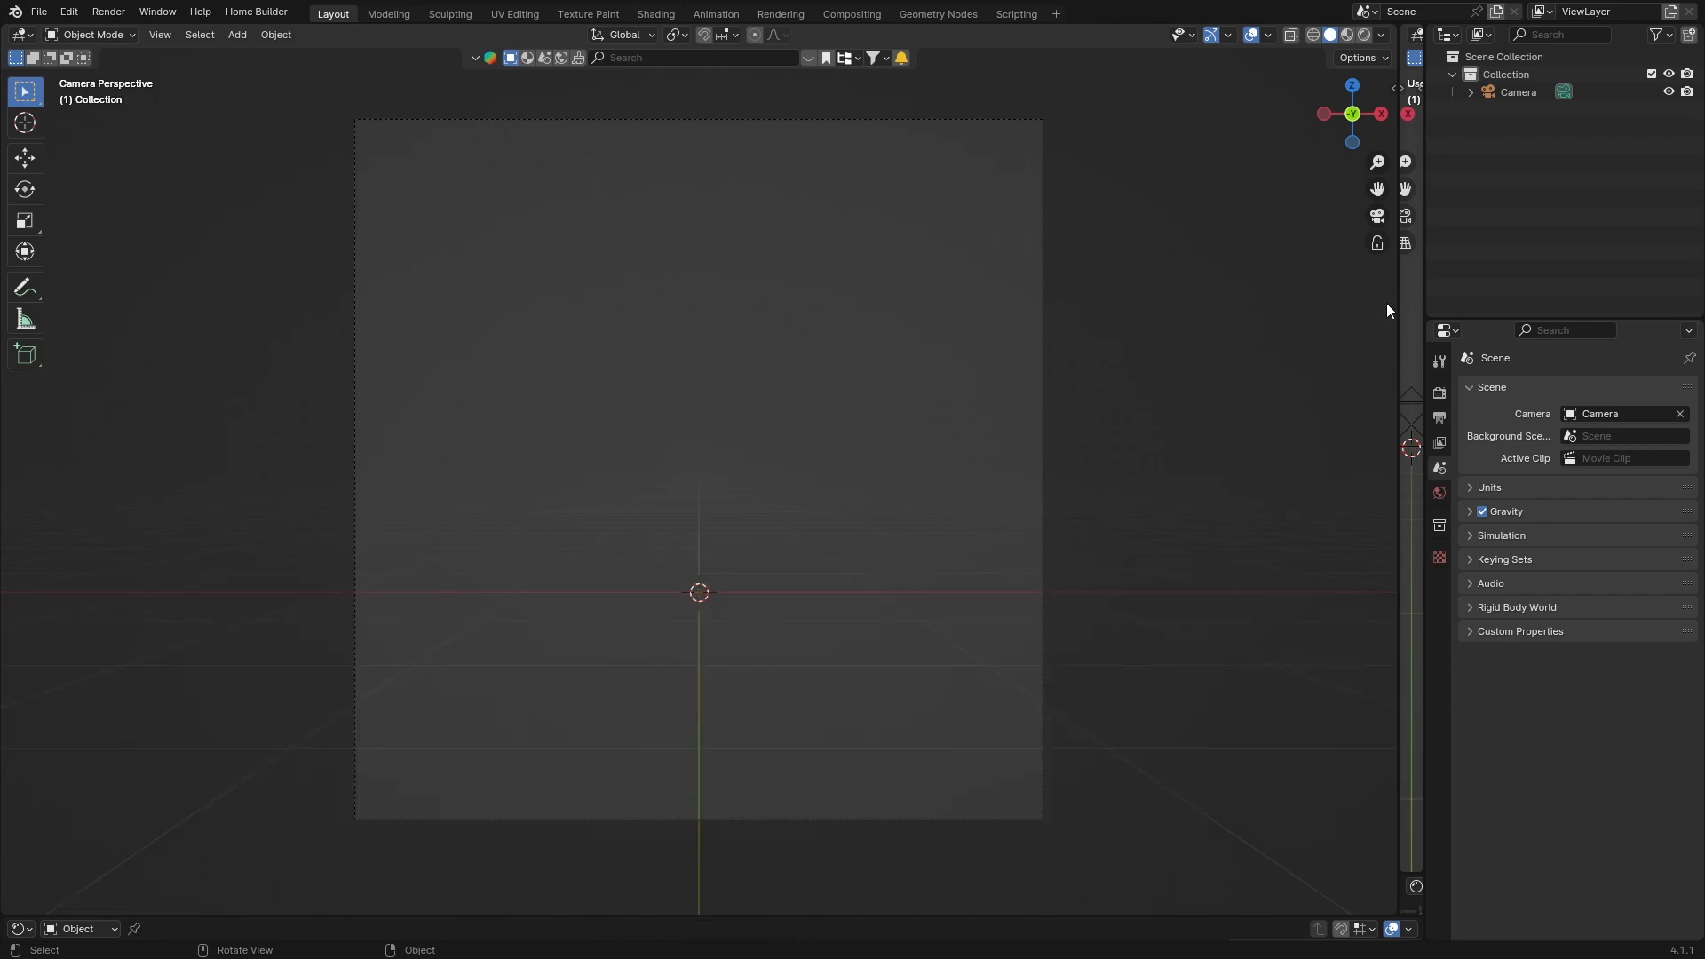
Widen the narrow second 3D viewport and set it to the camera view.
left_click_drag(1397, 305, 994, 336)
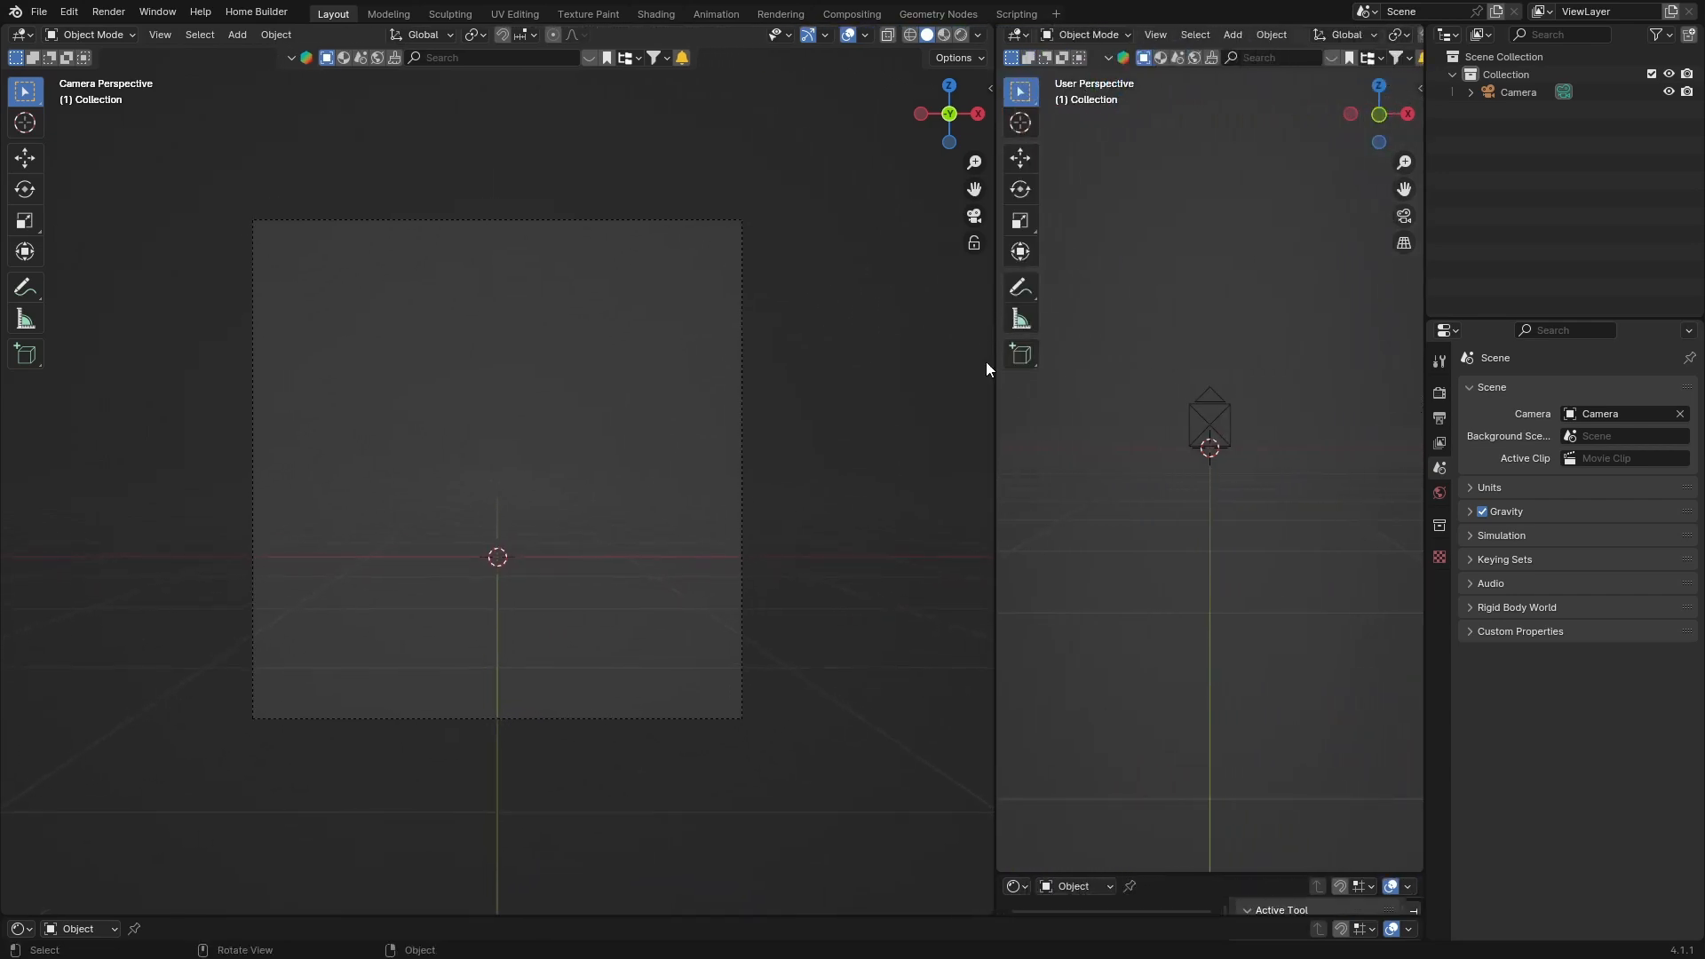
left_click(1403, 216)
scroll(1253, 413, "down", 1)
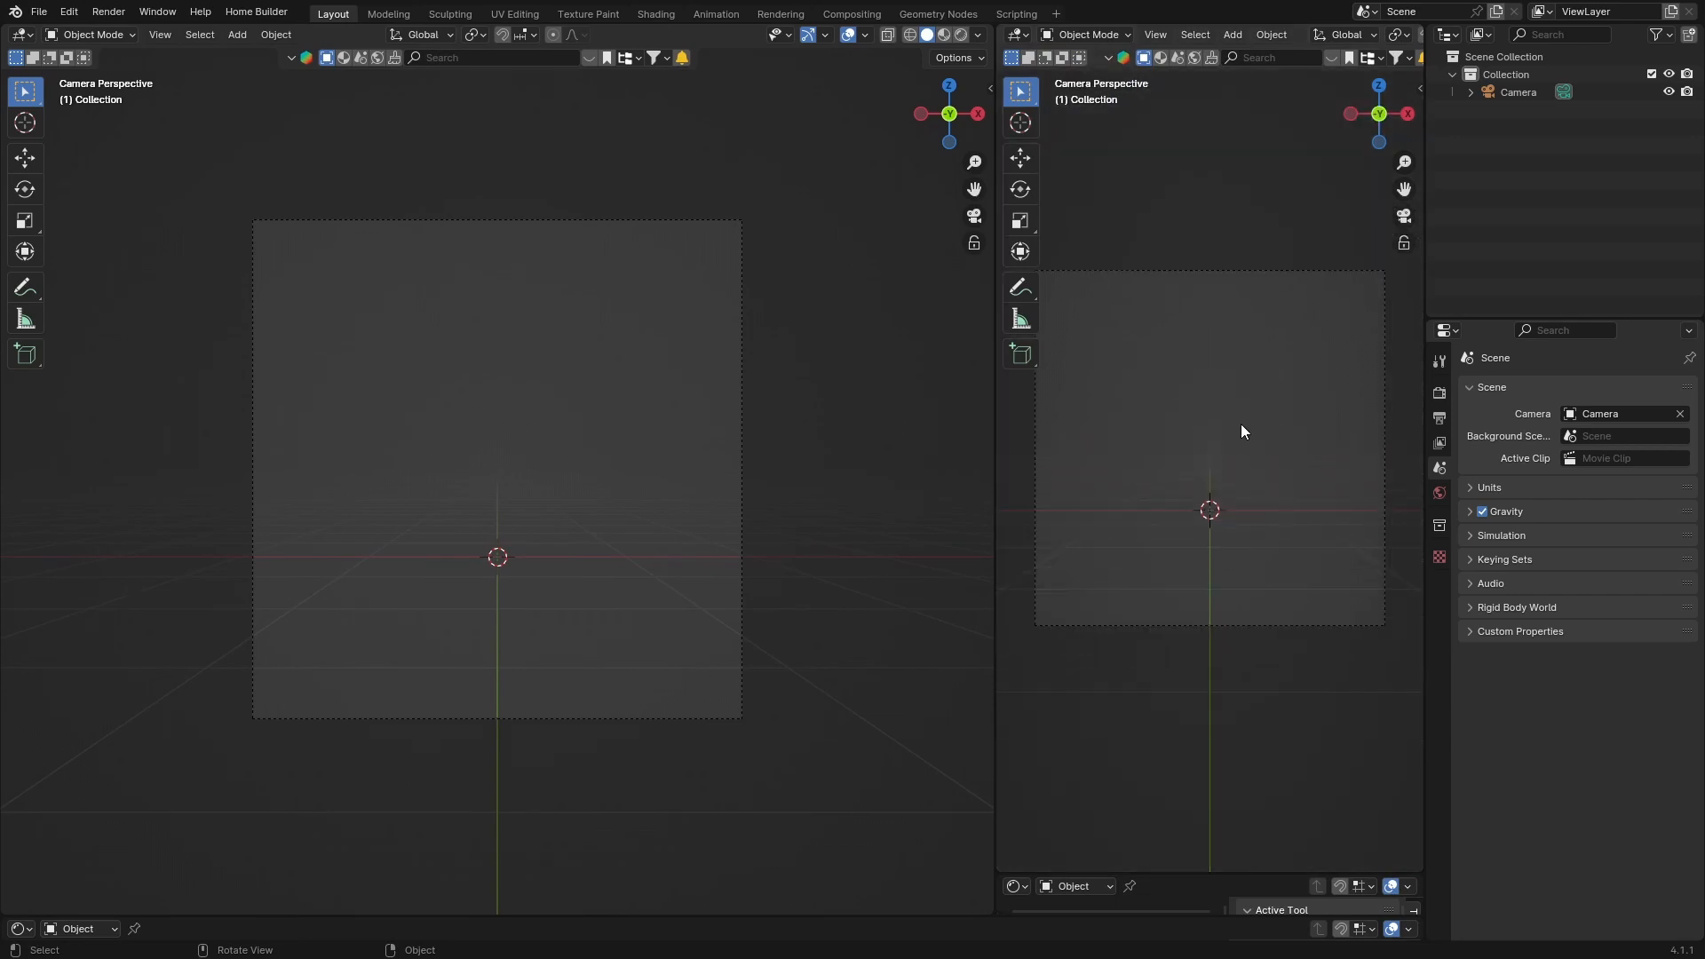
Add a mesh cube, raise it above the ground and shrink it to fit inside the camera frame.
middle_click_drag(447, 502, 380, 546)
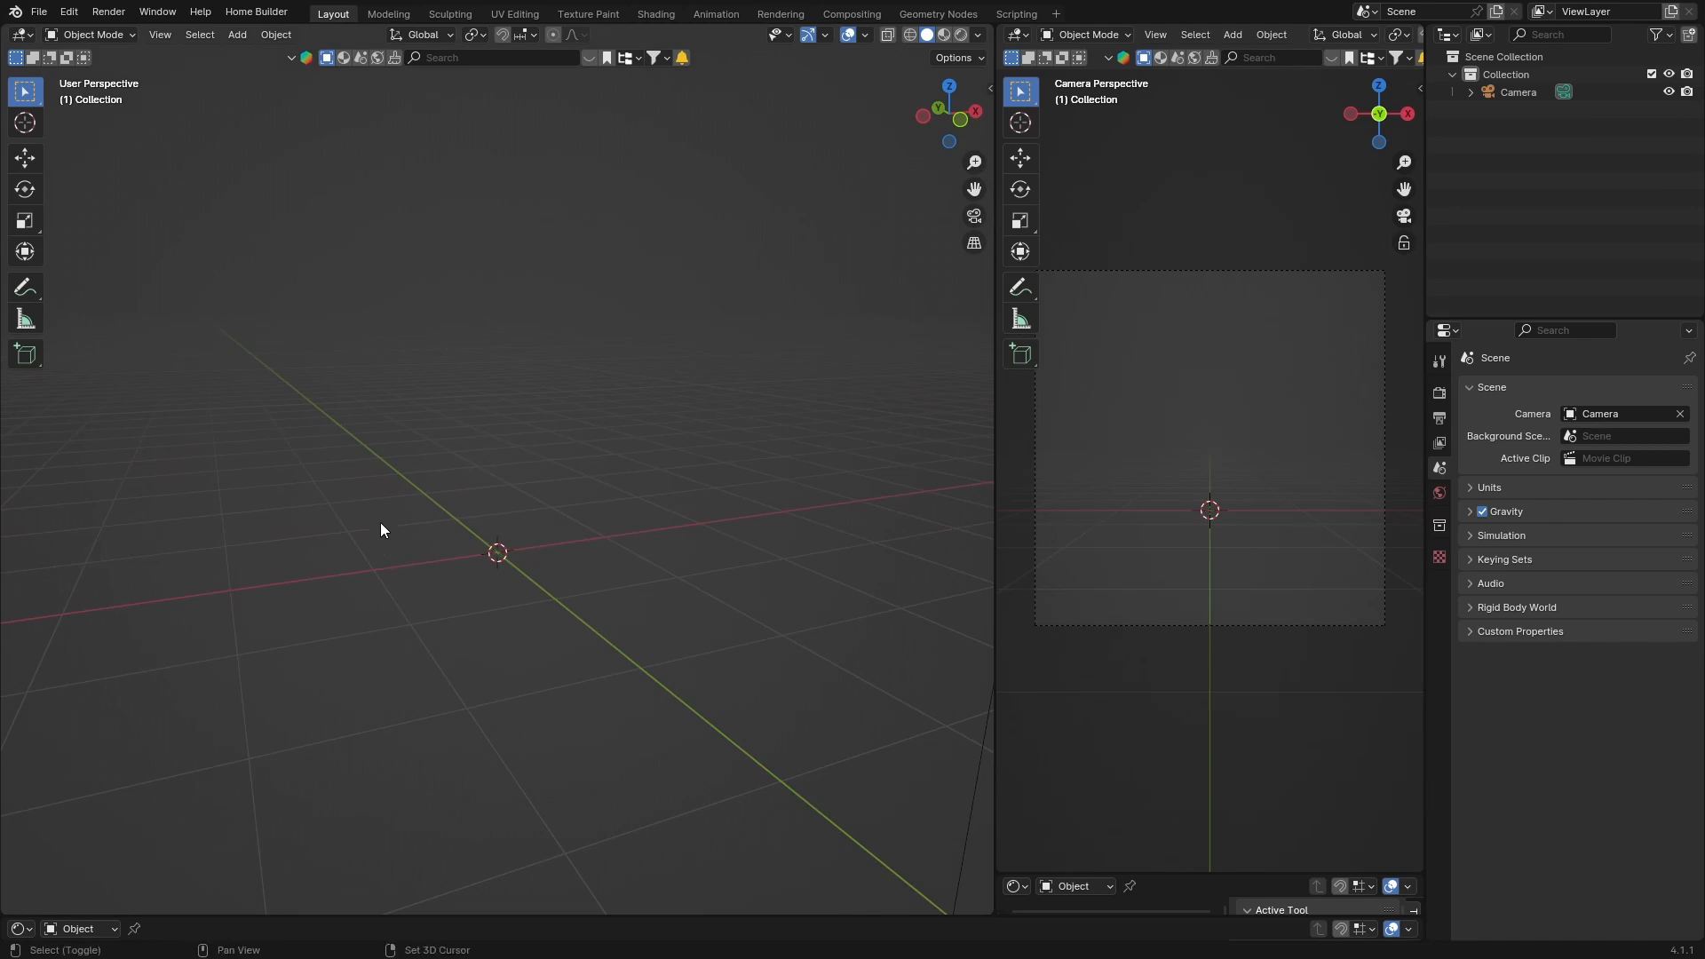
key("shift+a")
mouse_move(333, 527)
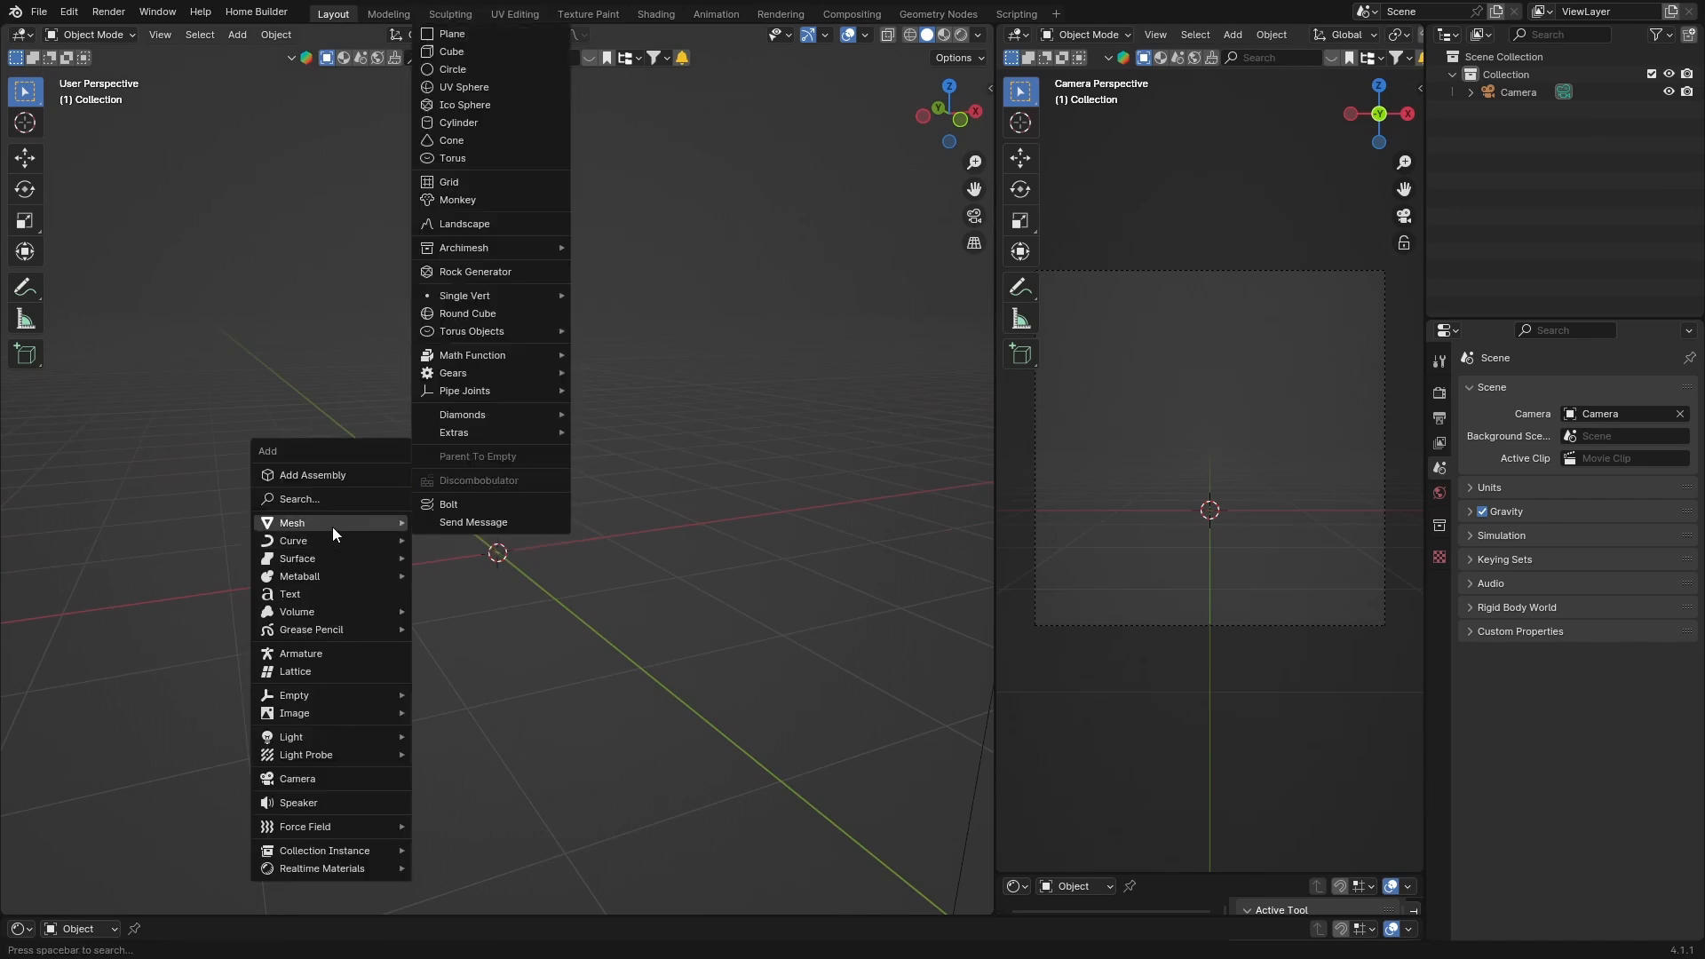
left_click(460, 54)
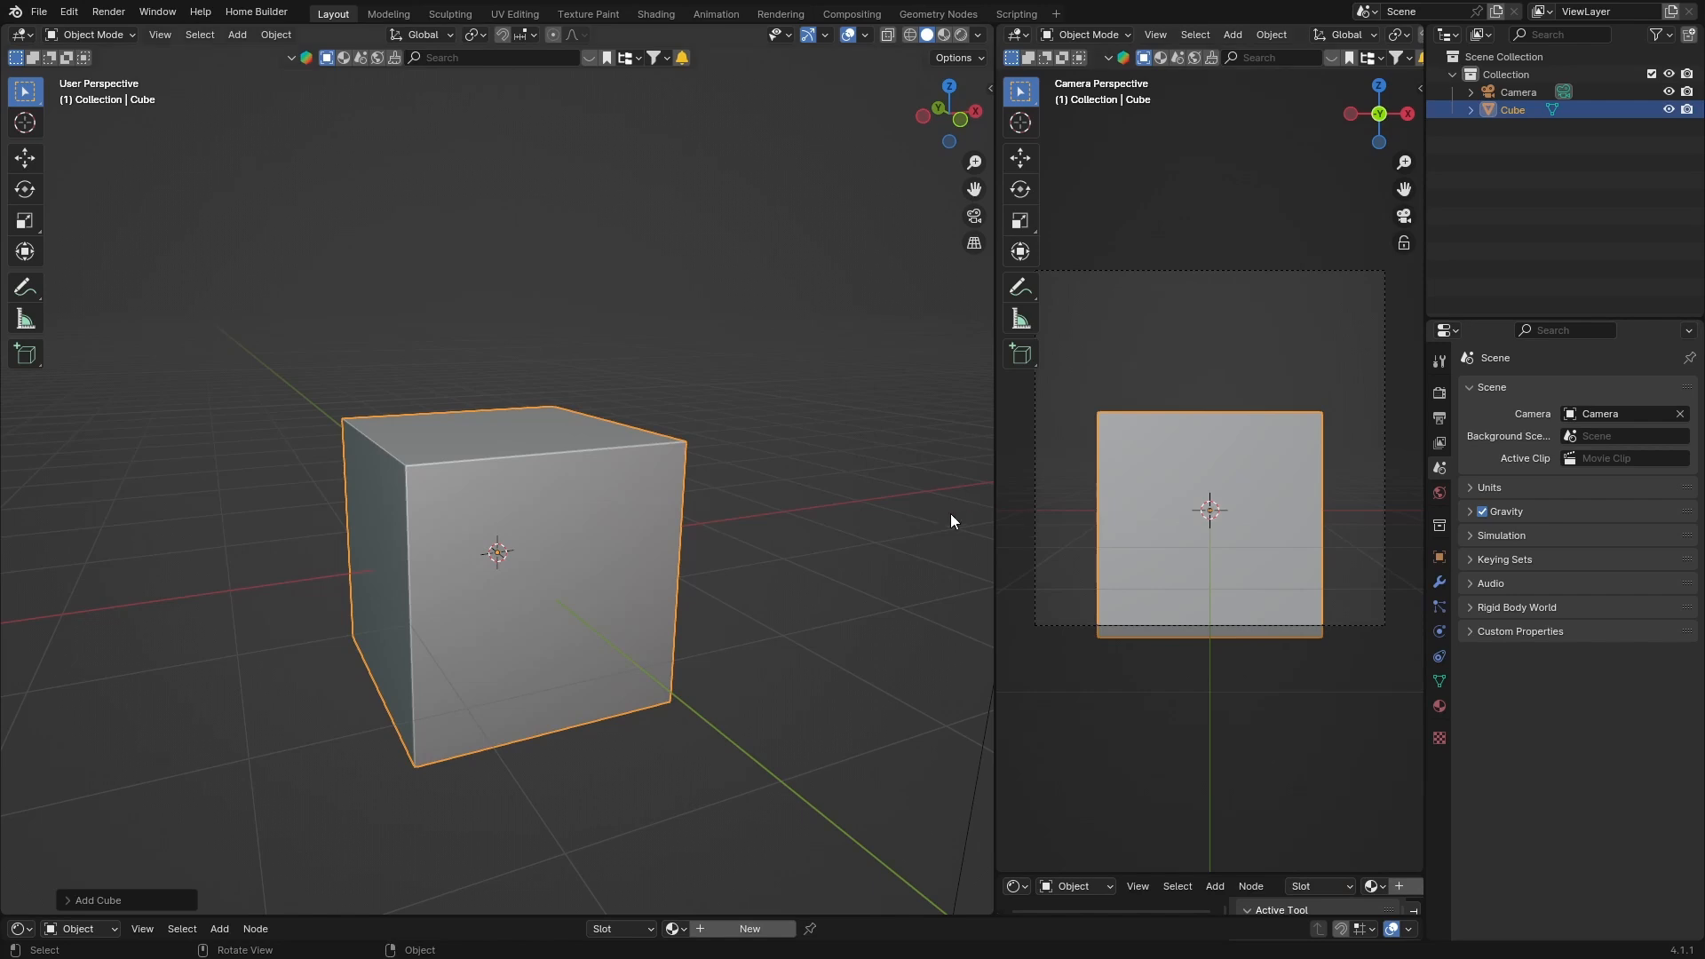
key("g")
key("z")
left_click(489, 445)
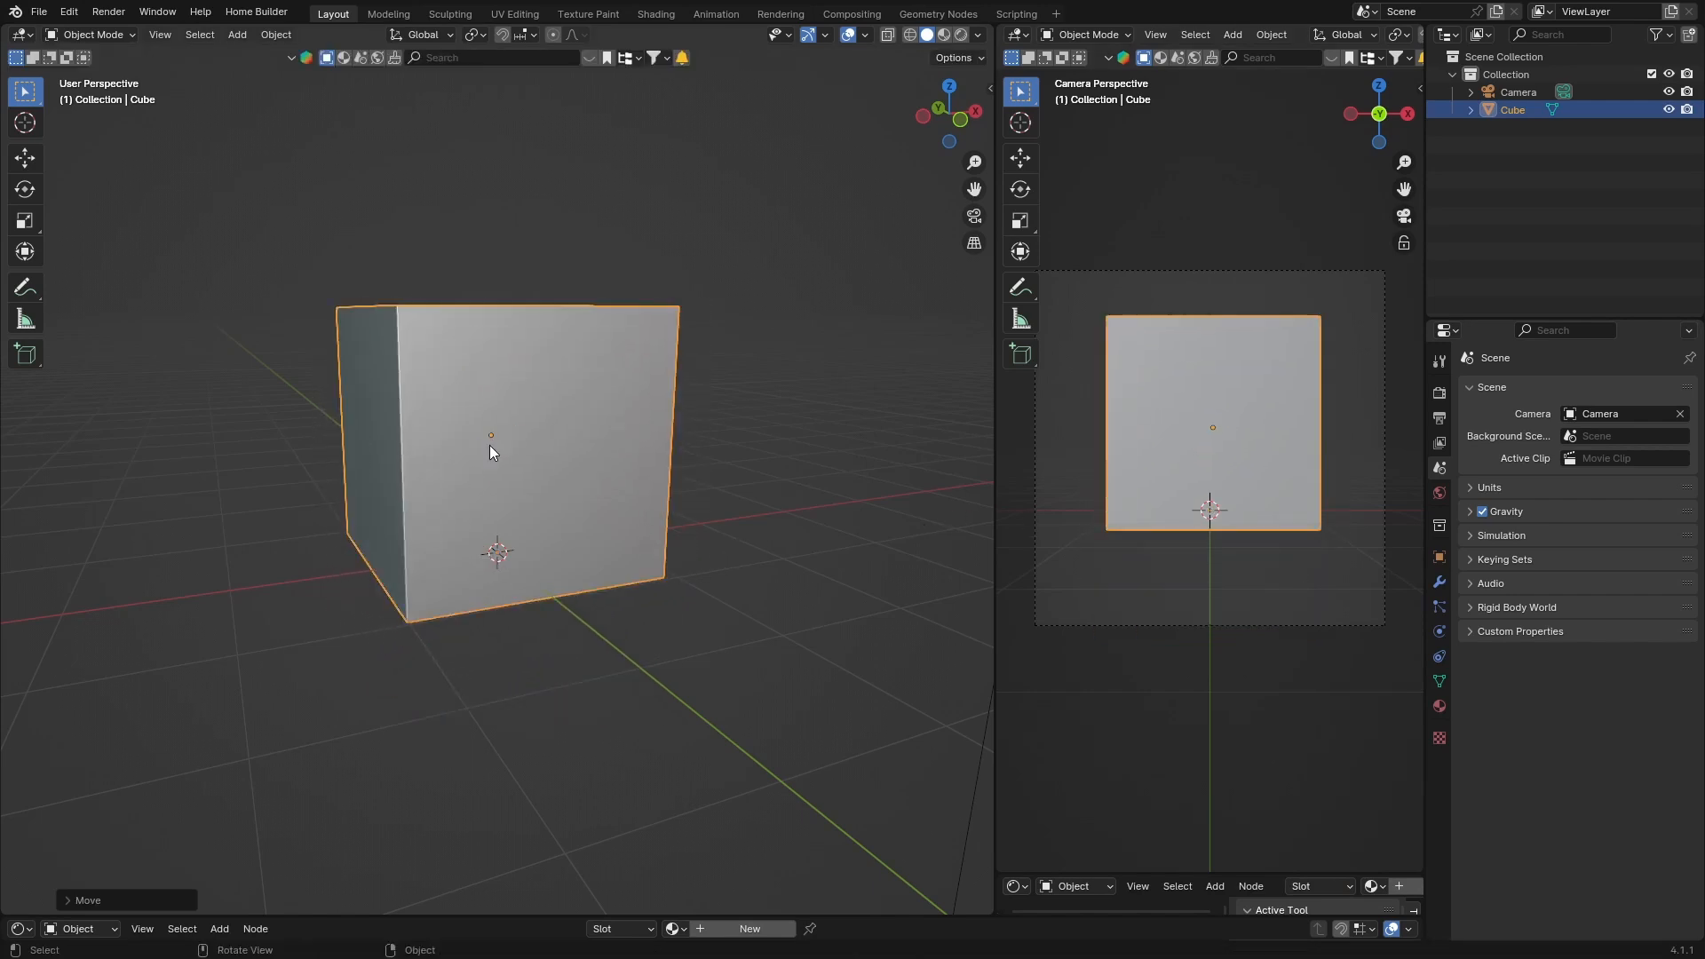
key("s")
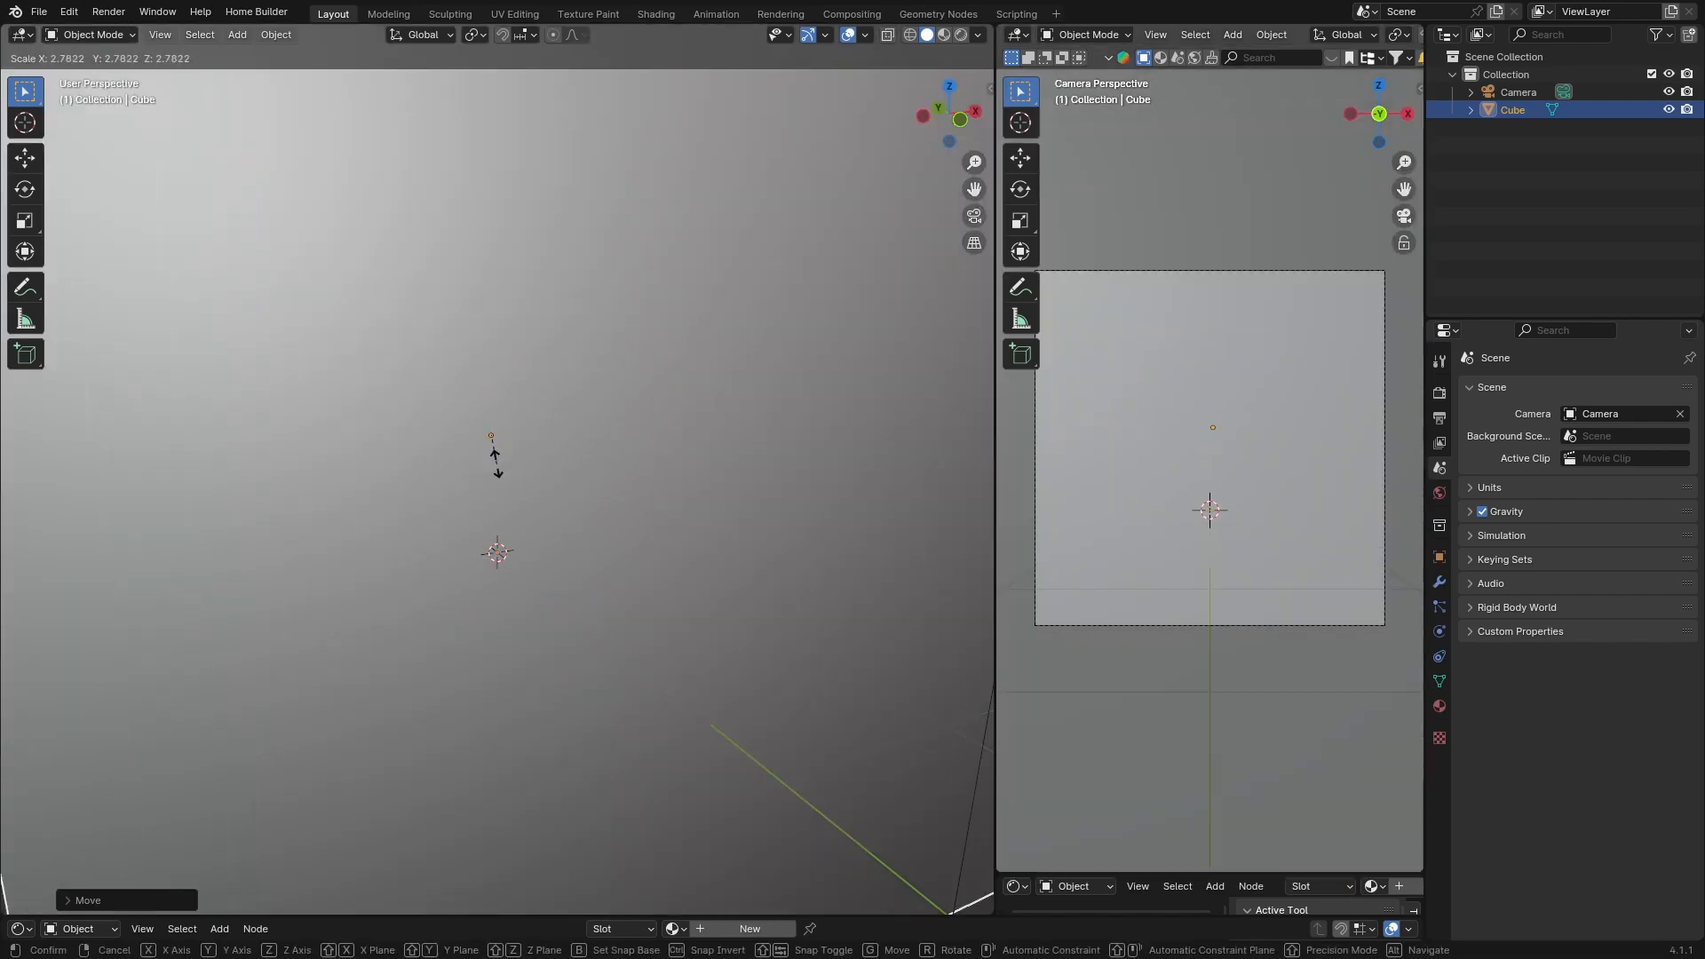
left_click(496, 441)
Tilt the cube with a free trackball rotation and delete it.
key("r")
key("r")
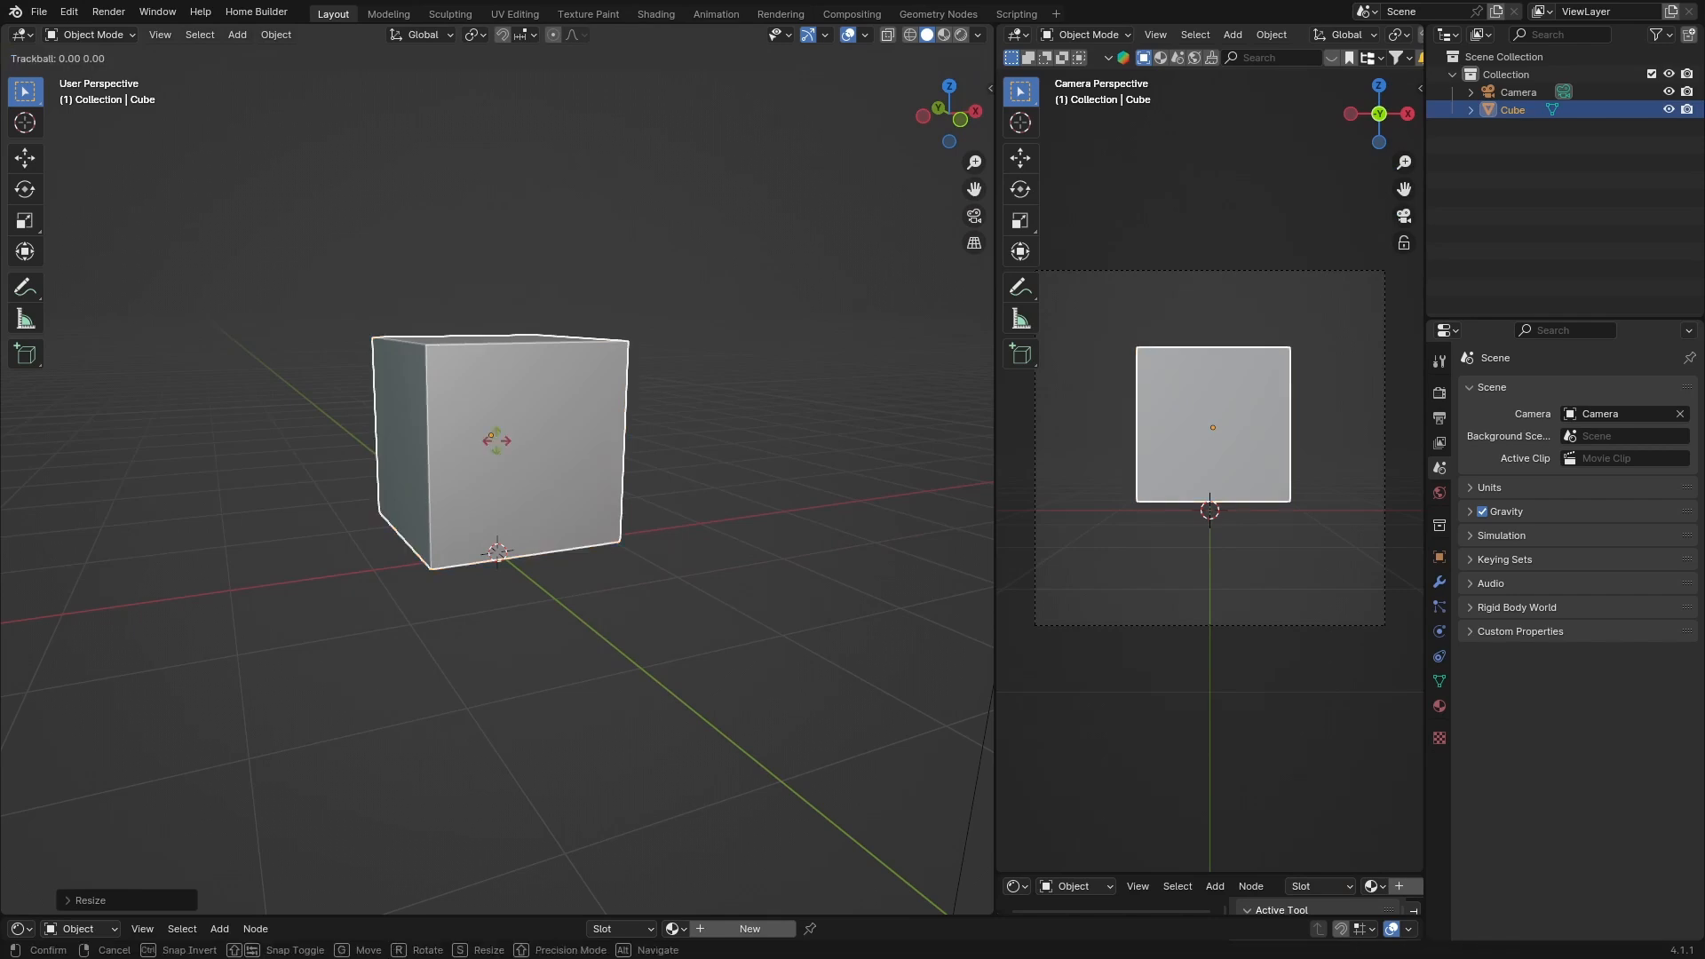
left_click(1324, 467)
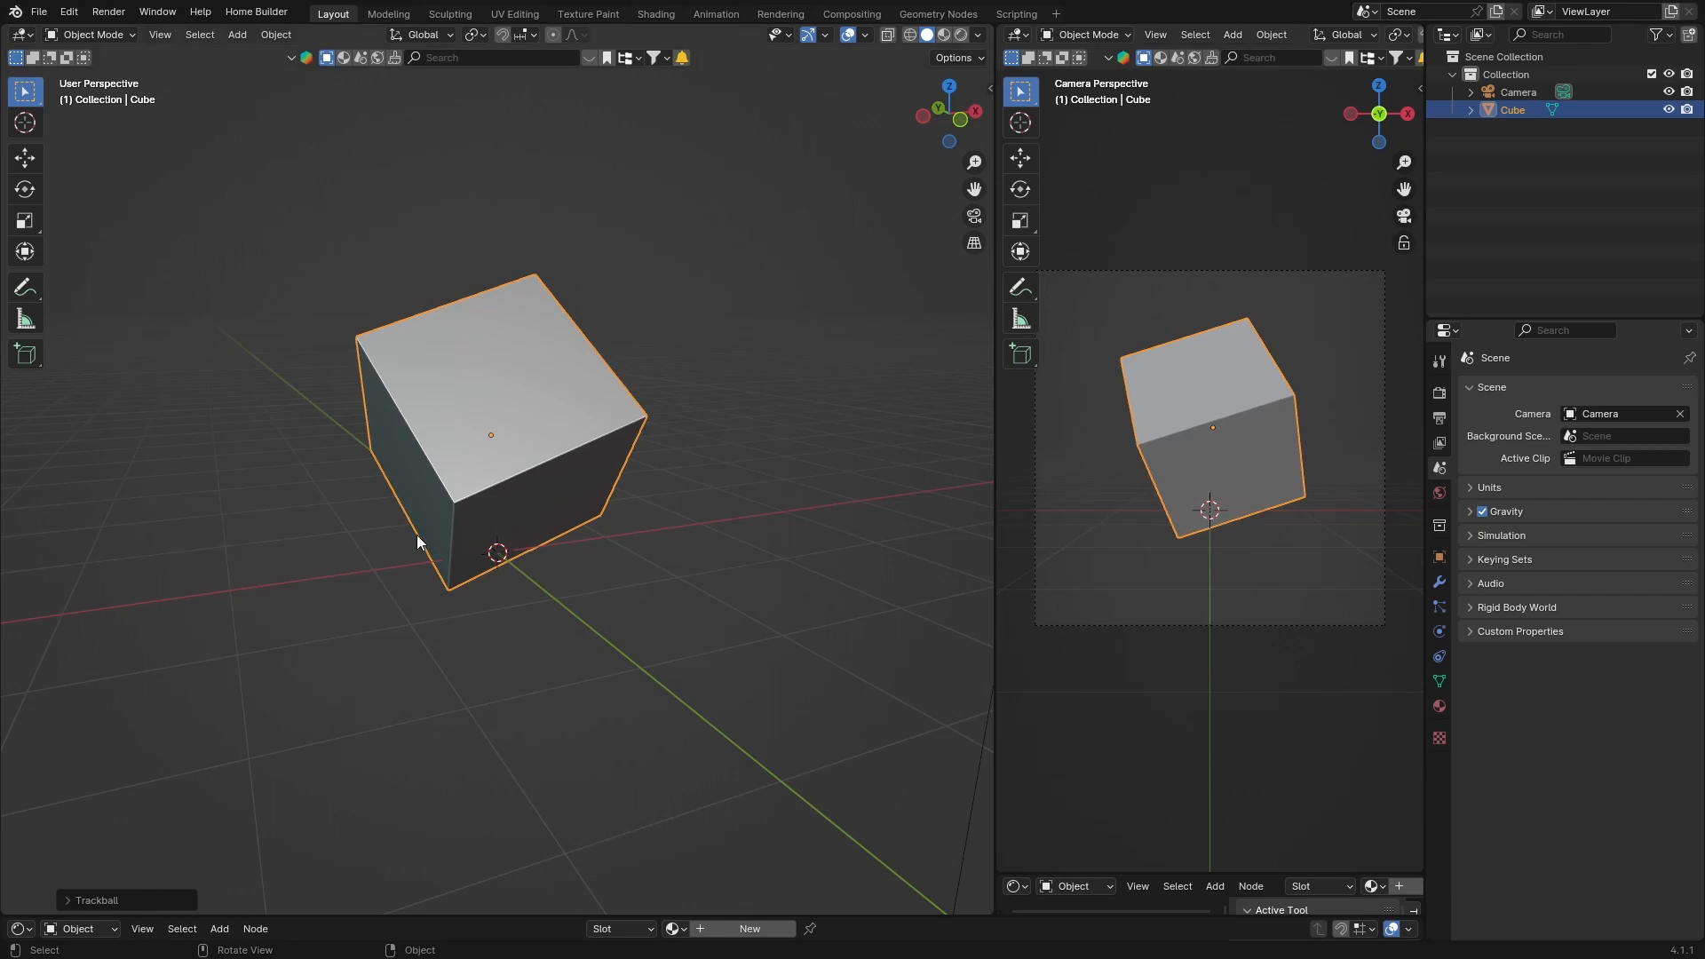
middle_click_drag(403, 464, 420, 465)
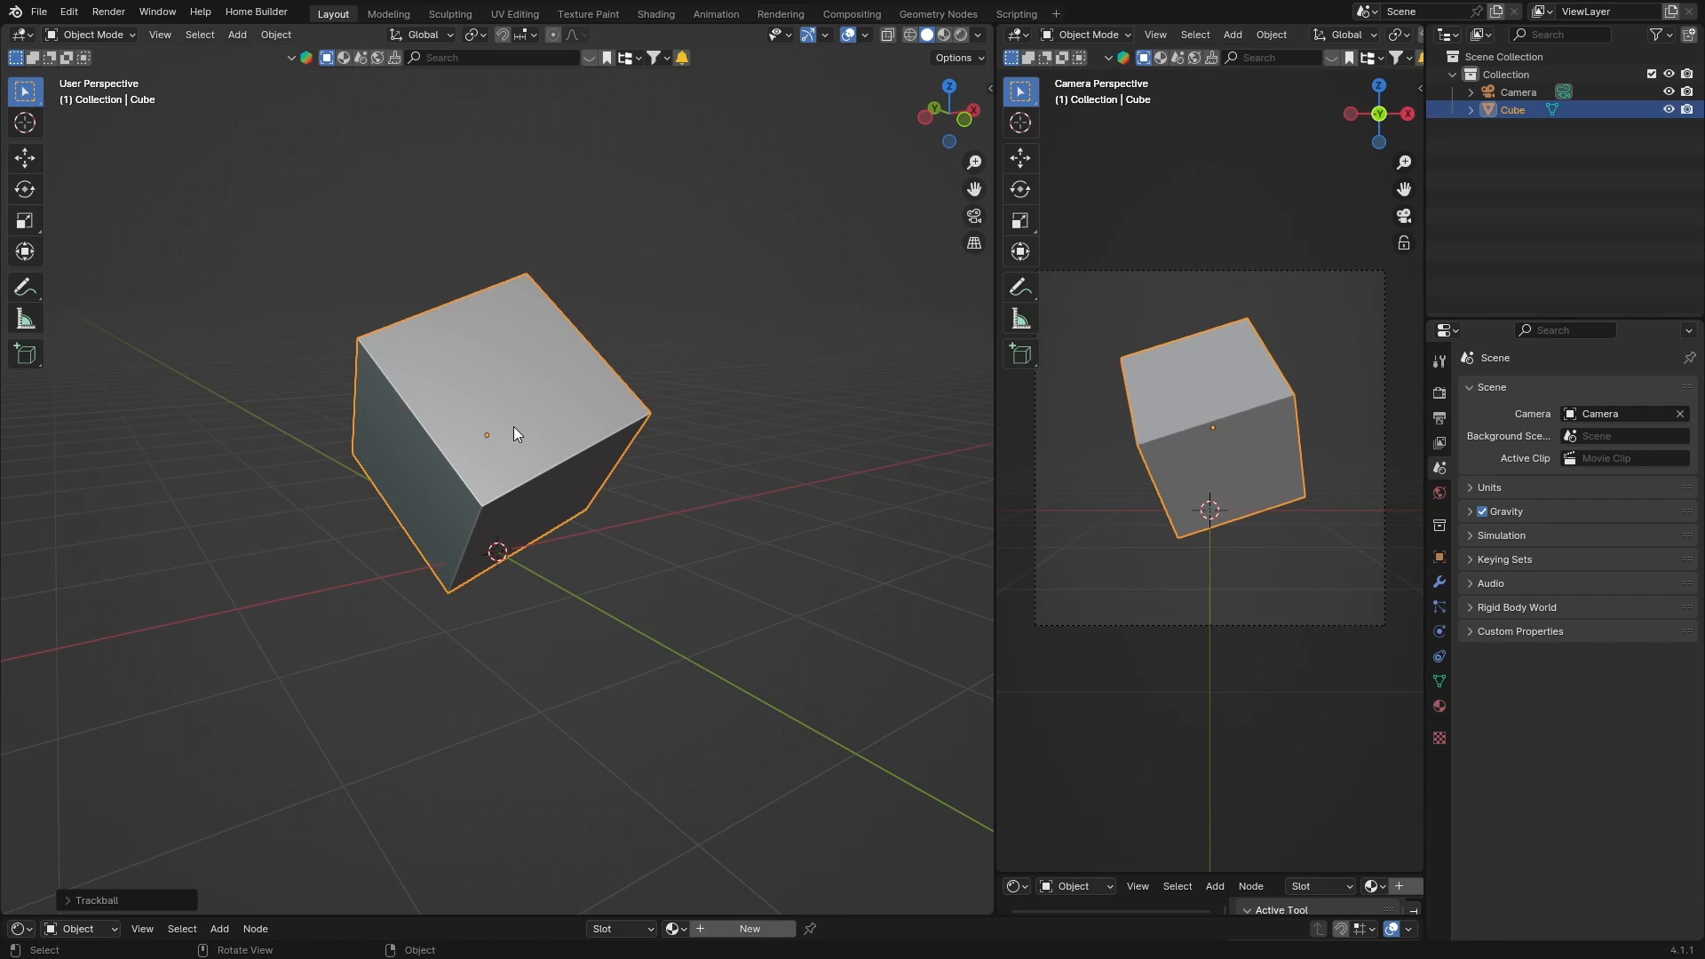
key("Delete")
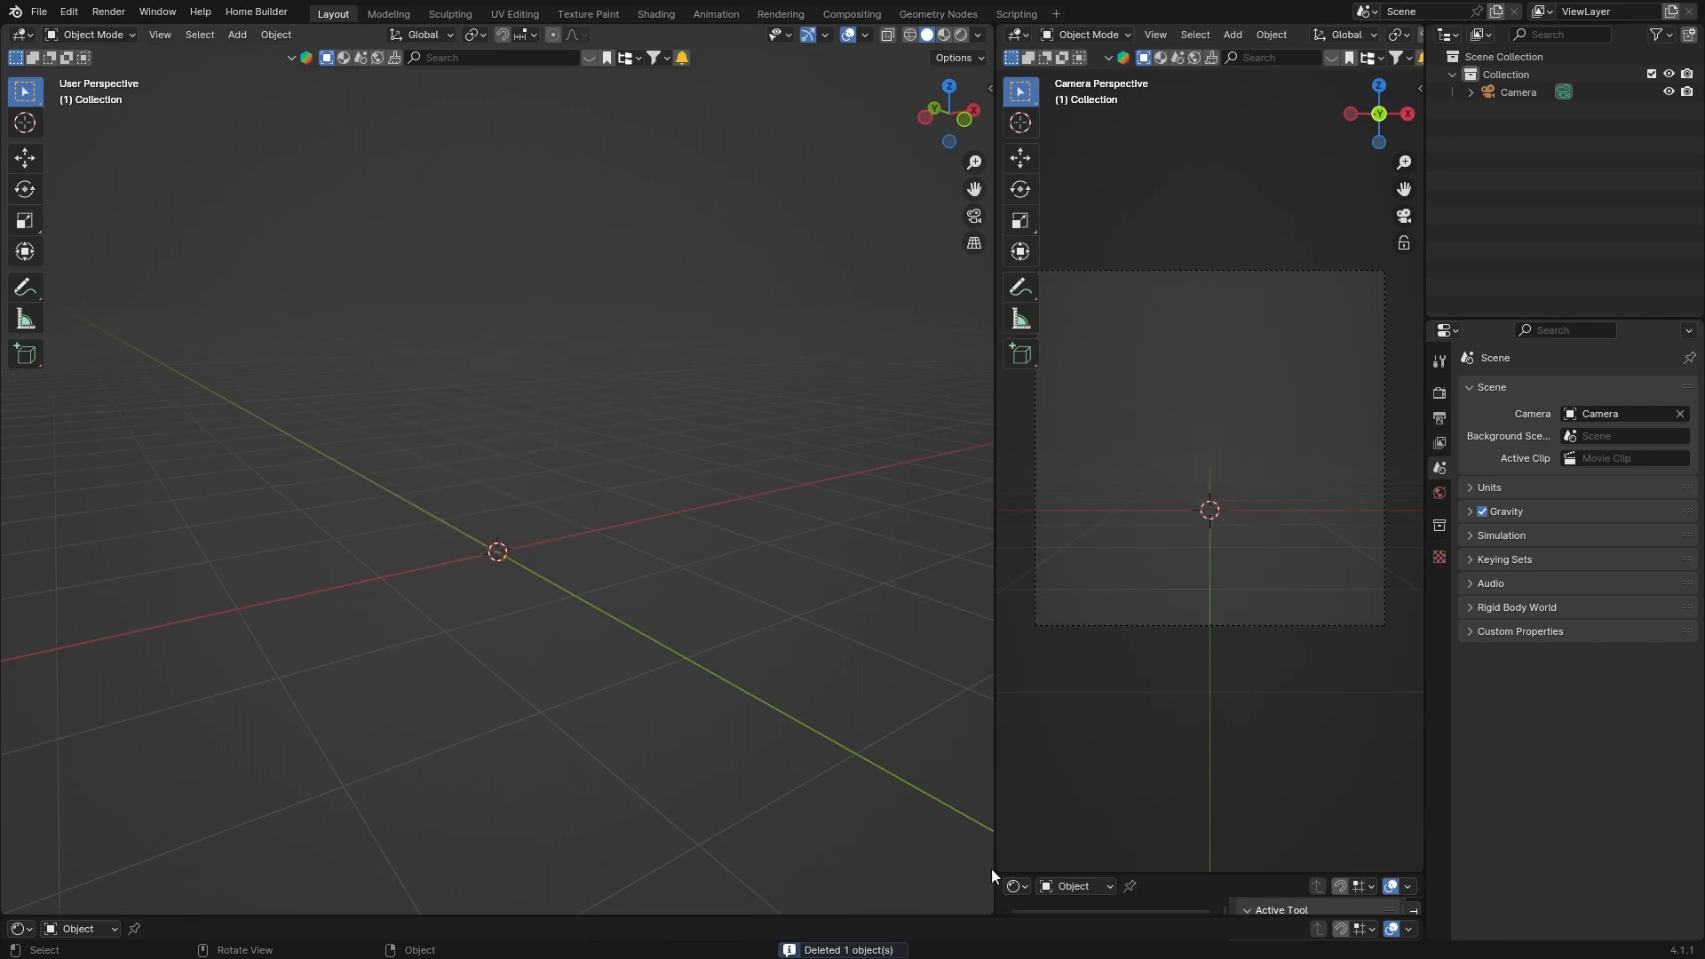
Enlarge the node editor area below the camera viewport and set its editor type to Shader Editor.
left_click_drag(1159, 876, 1176, 541)
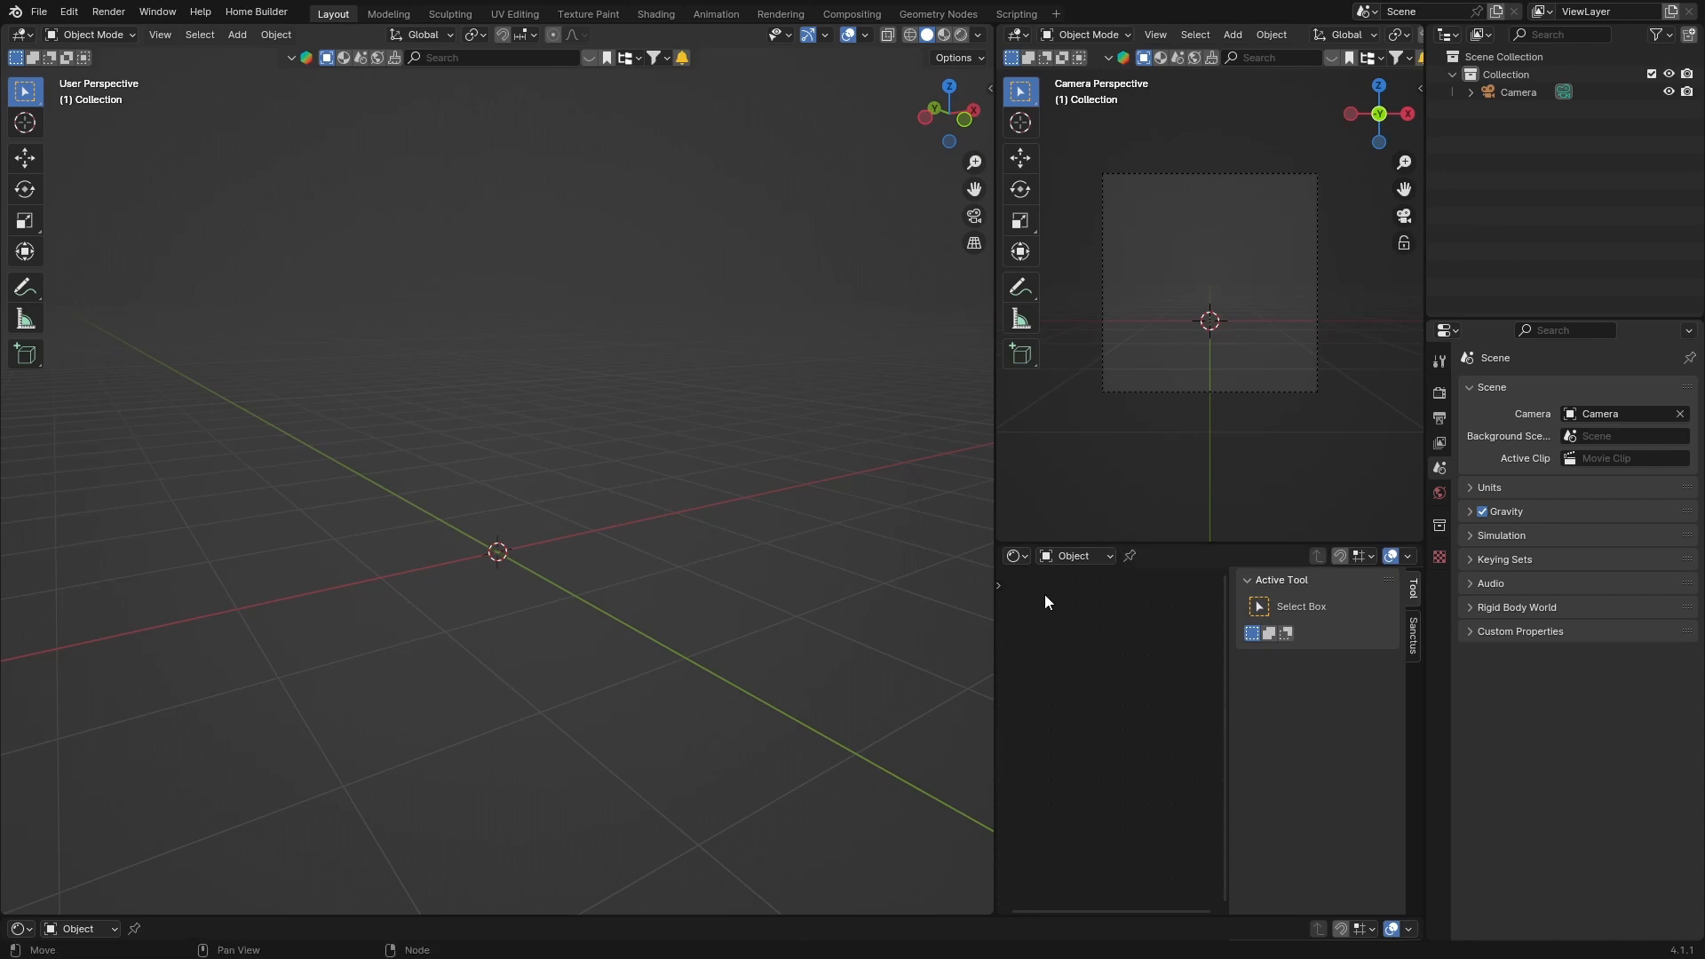
left_click(1015, 556)
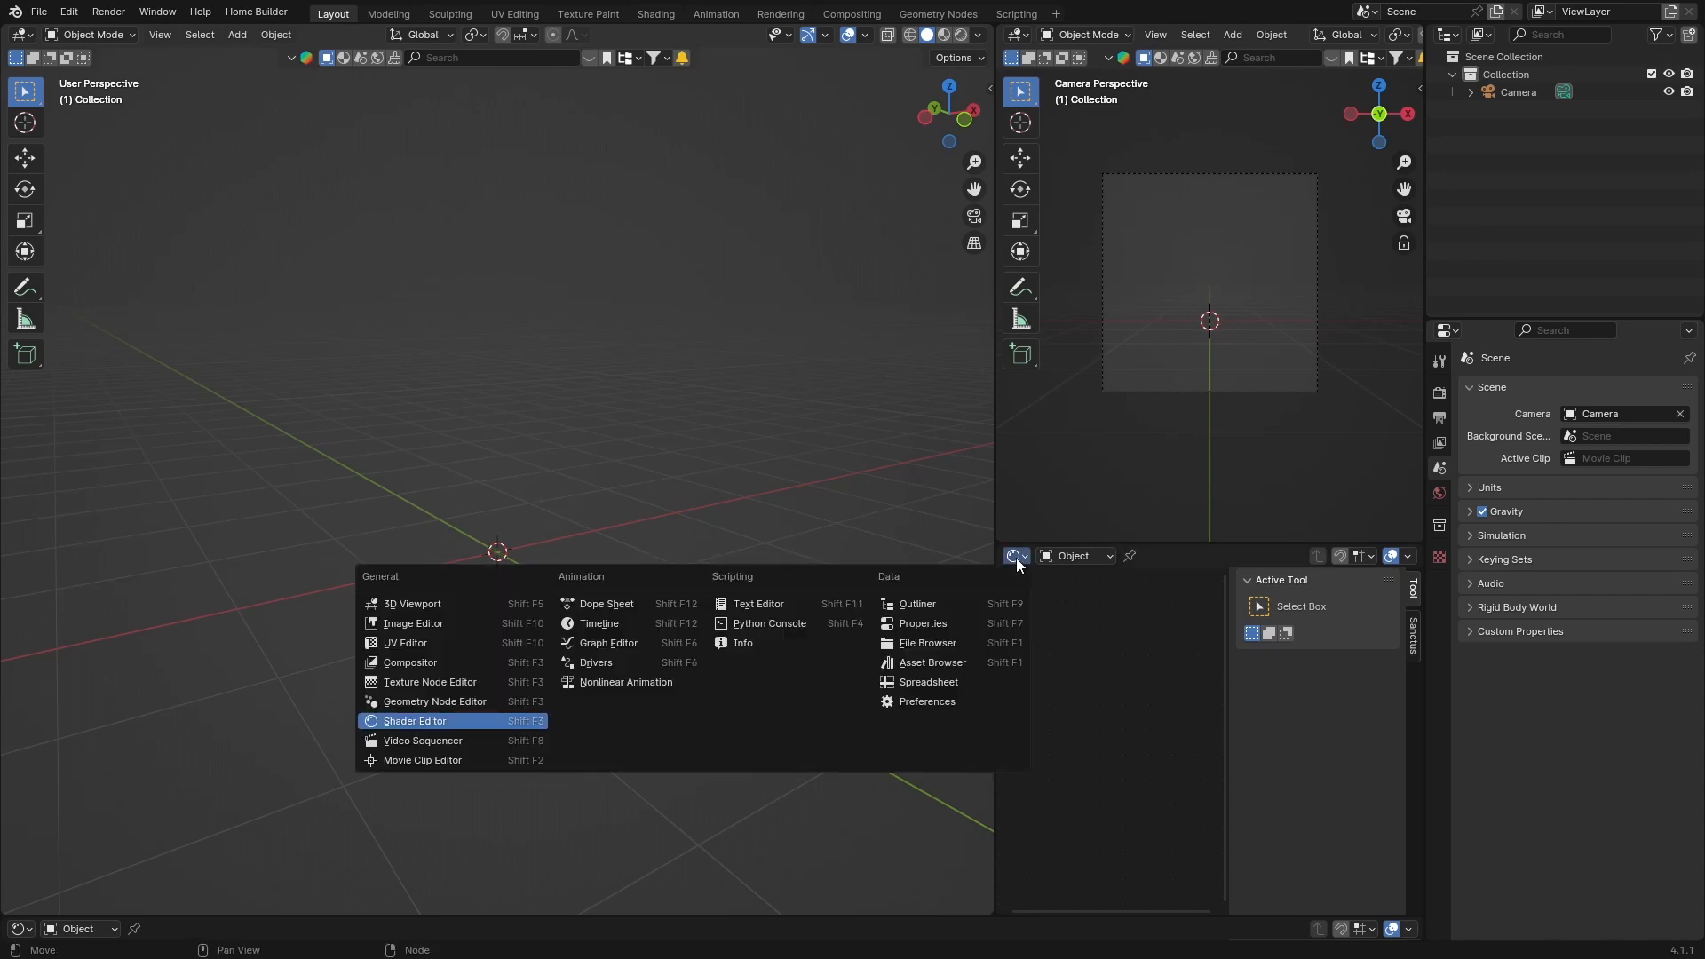
left_click(418, 720)
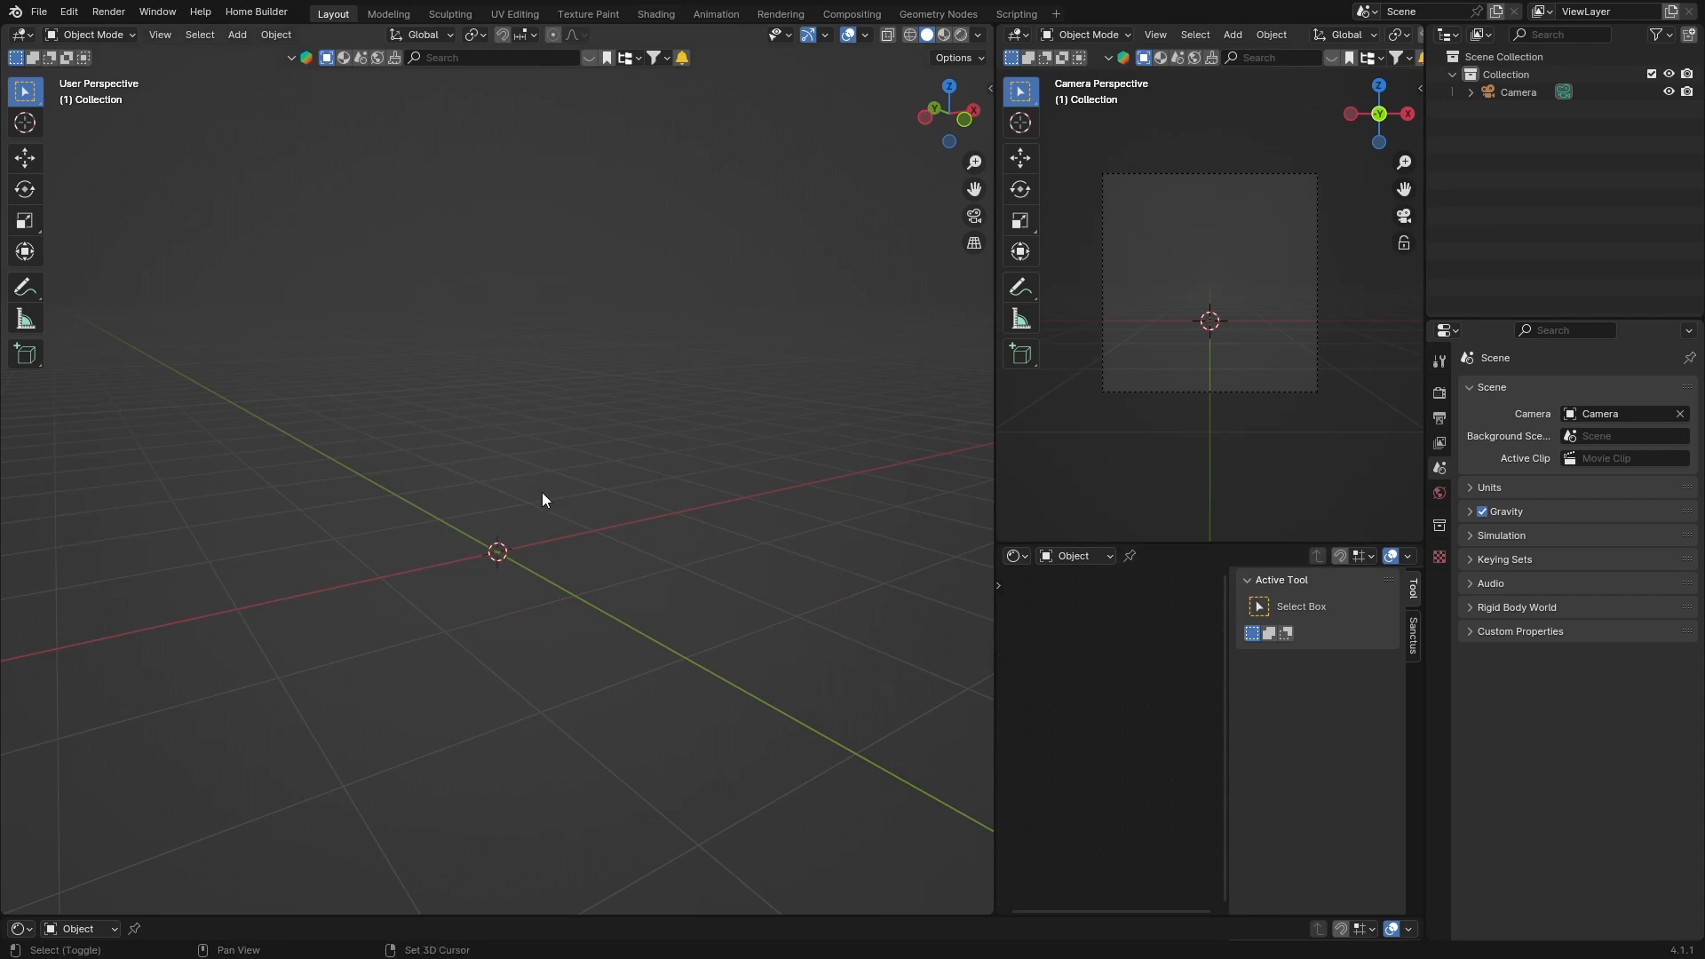
Add a mesh cube, scale it down and raise it so it sits just above the origin.
key("shift+a")
mouse_move(547, 493)
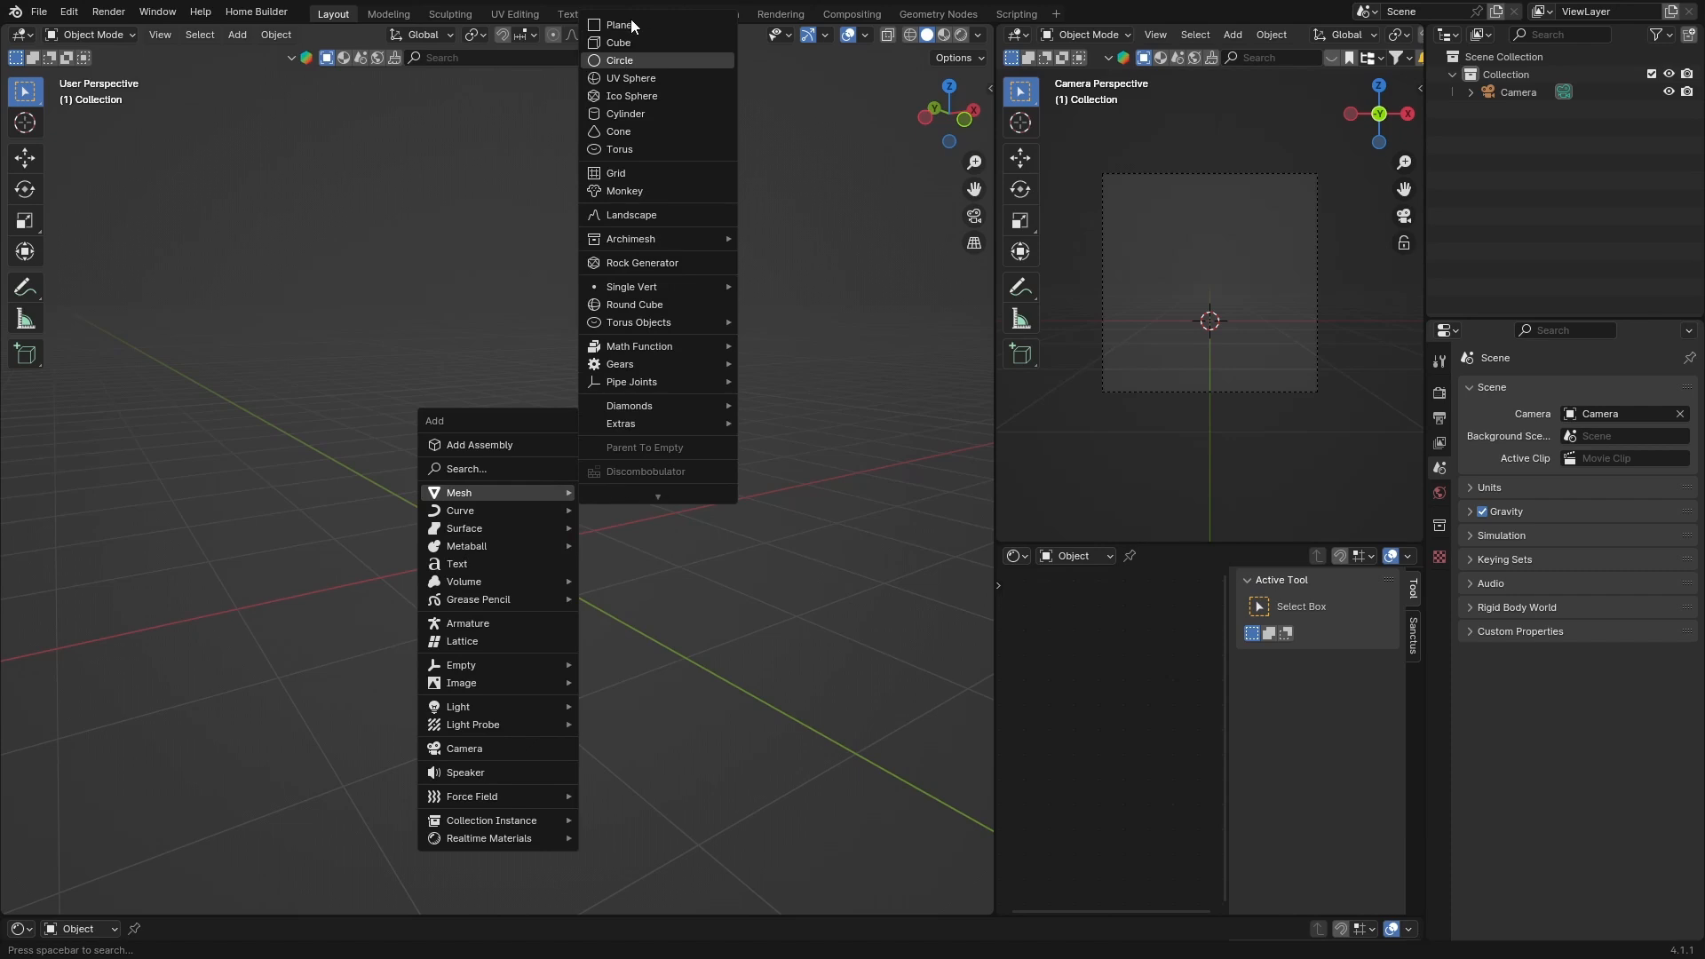
left_click(626, 36)
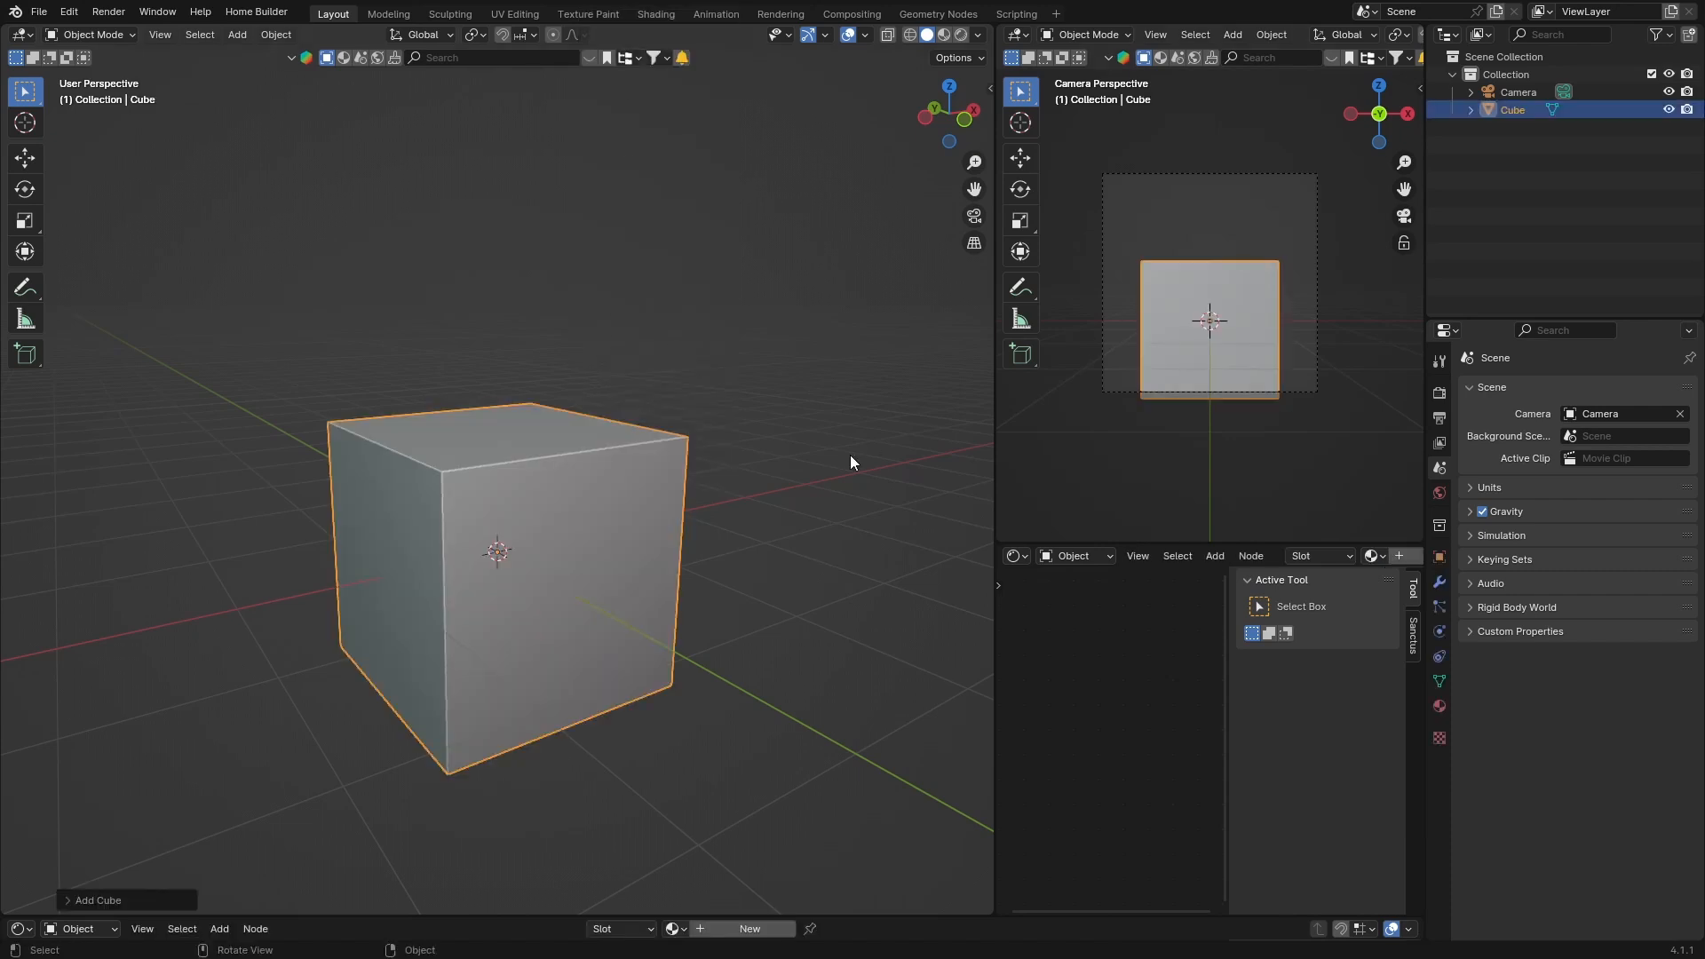
key("s")
left_click(761, 482)
key("g")
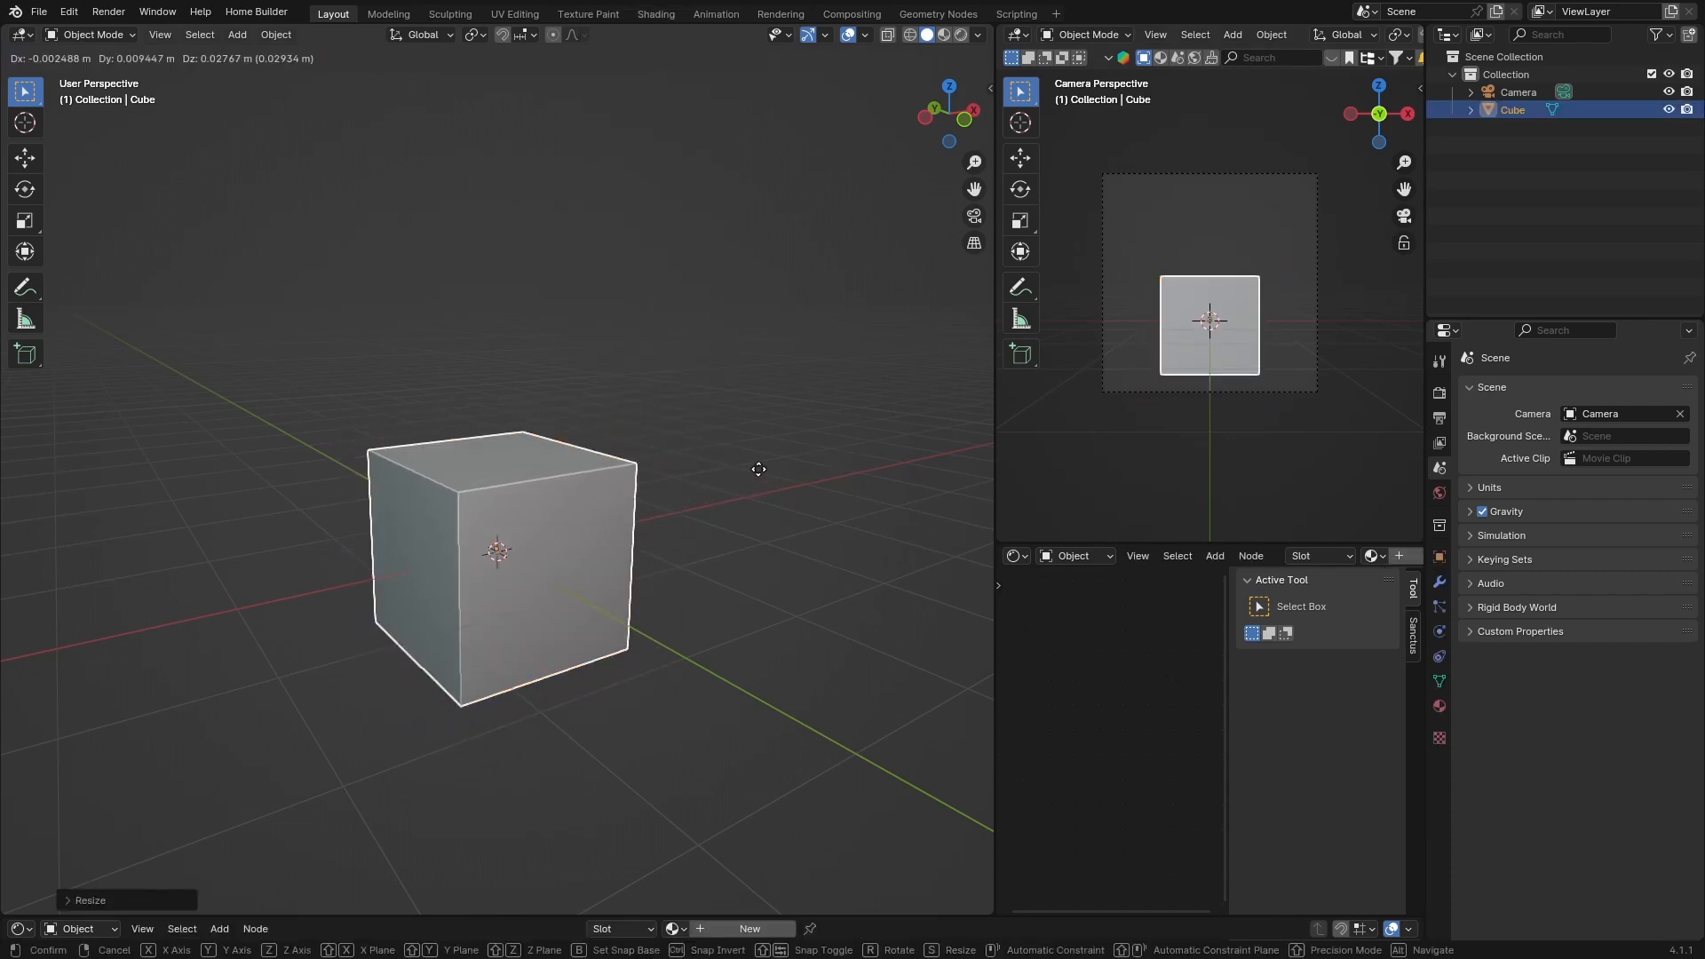
left_click(739, 357)
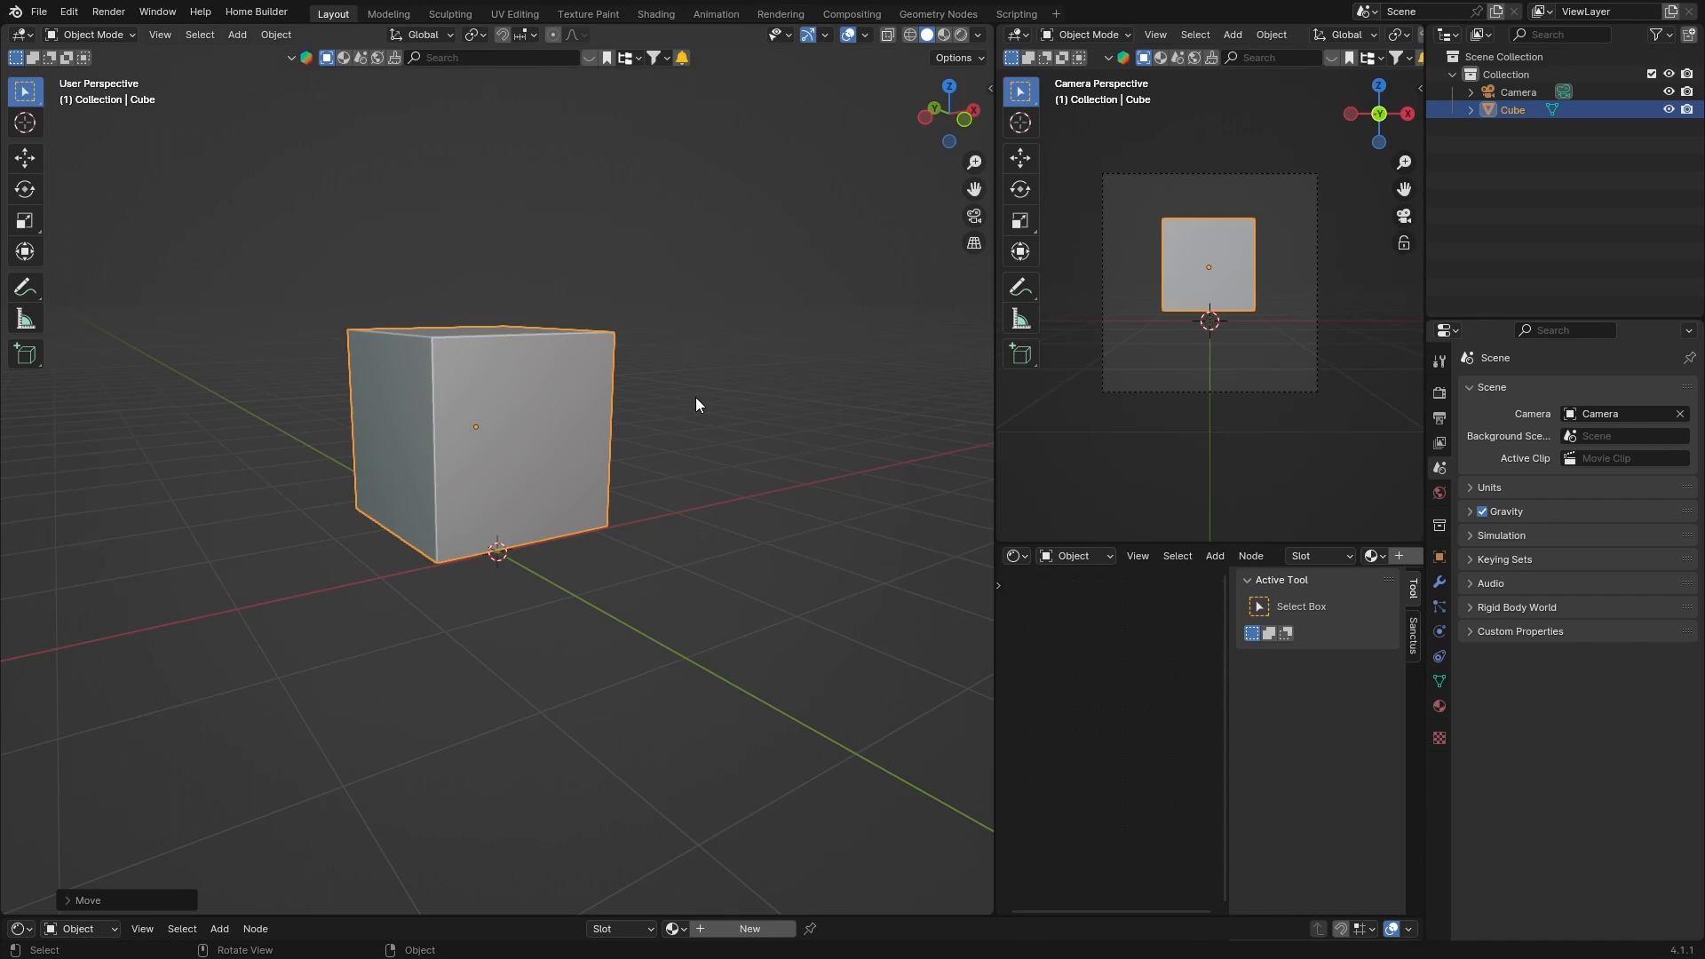
Tilt the cube with a free trackball rotation and narrow the shader editor's sidebar.
key("r")
key("r")
left_click(727, 461)
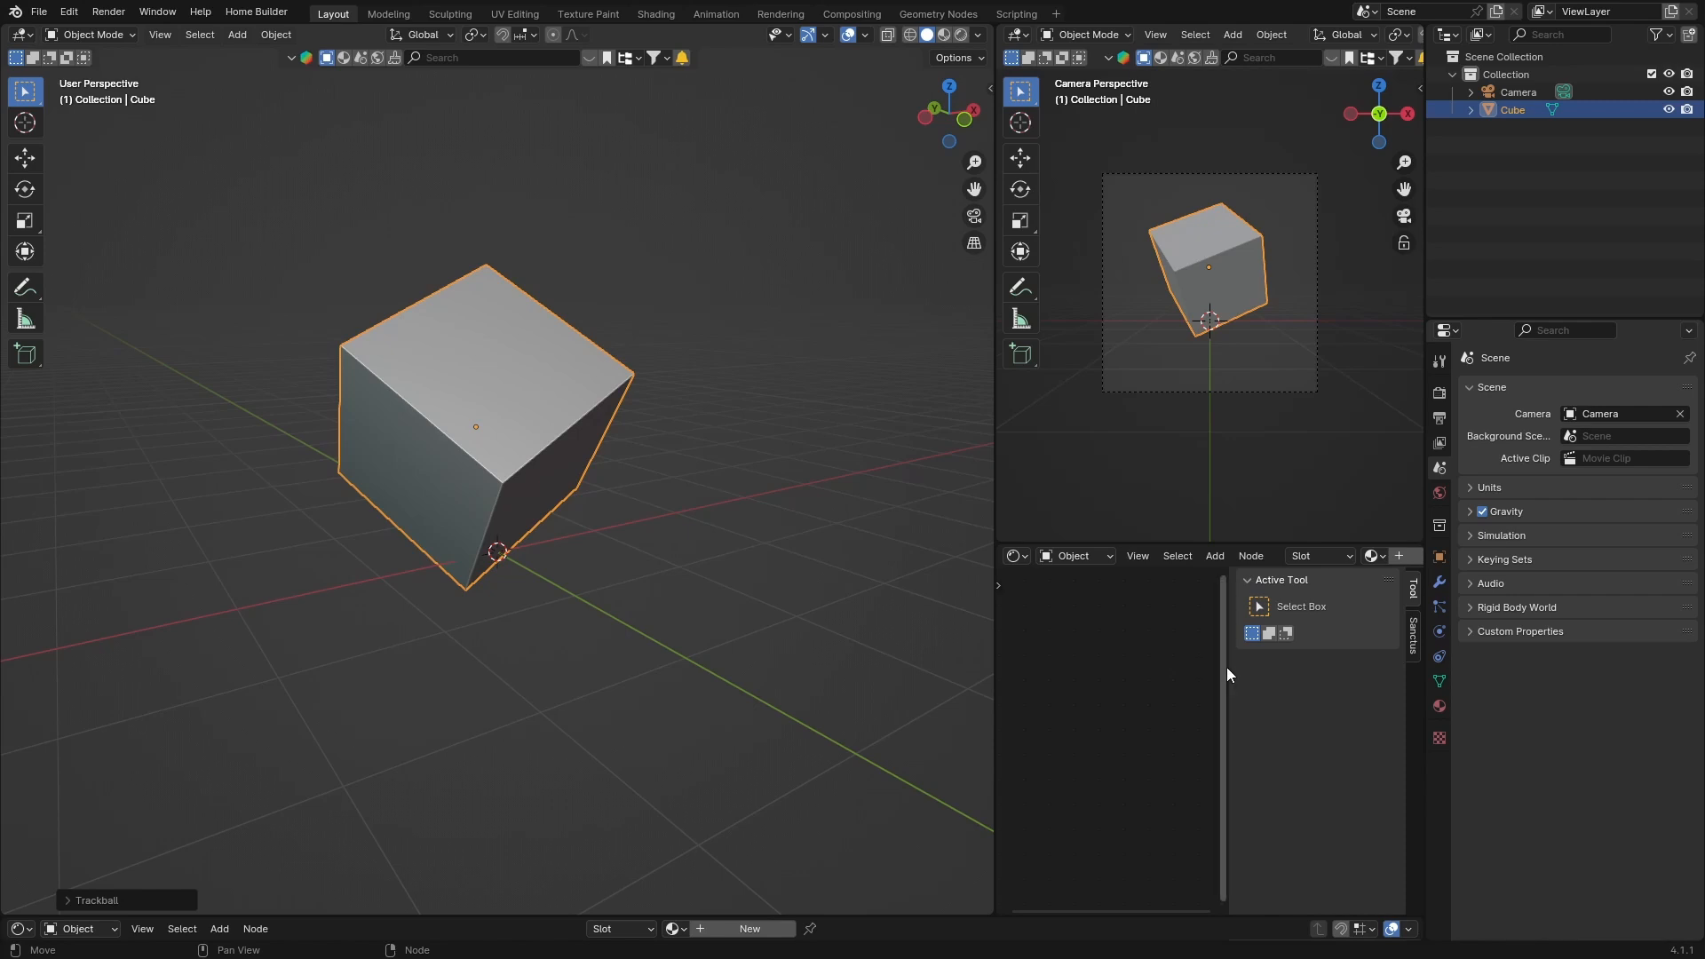
left_click_drag(1227, 668, 1290, 668)
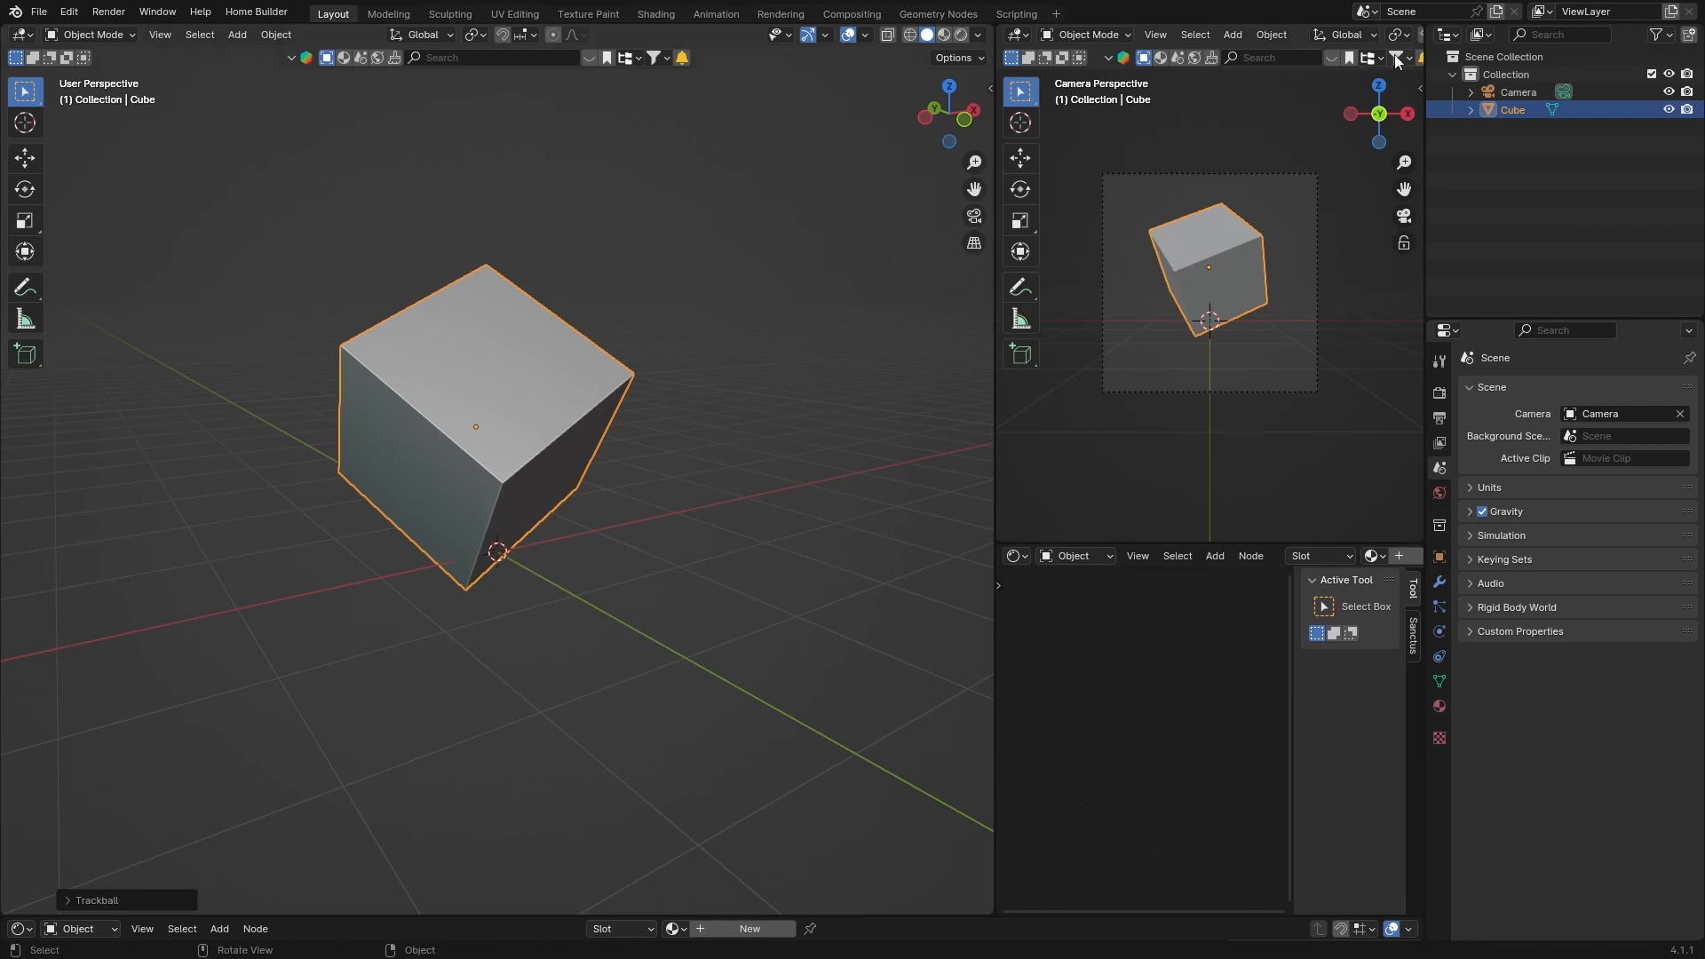
Switch the main perspective viewport to rendered shading and turn off Scene World lighting for it.
left_click(961, 35)
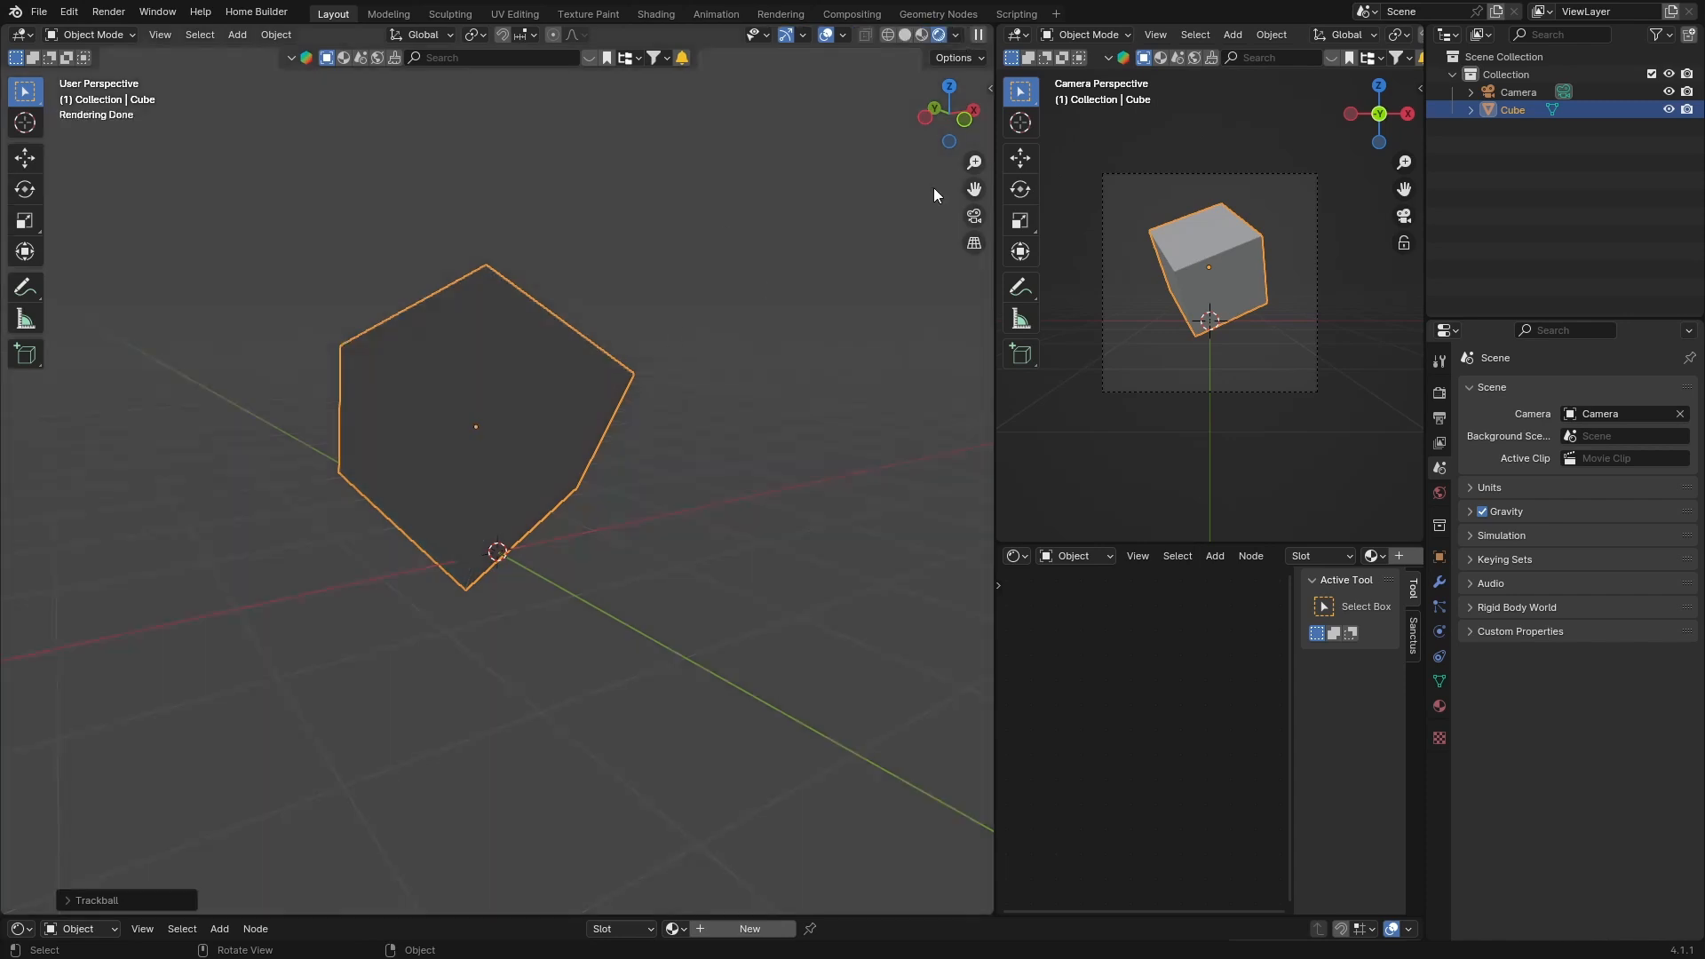
left_click(955, 35)
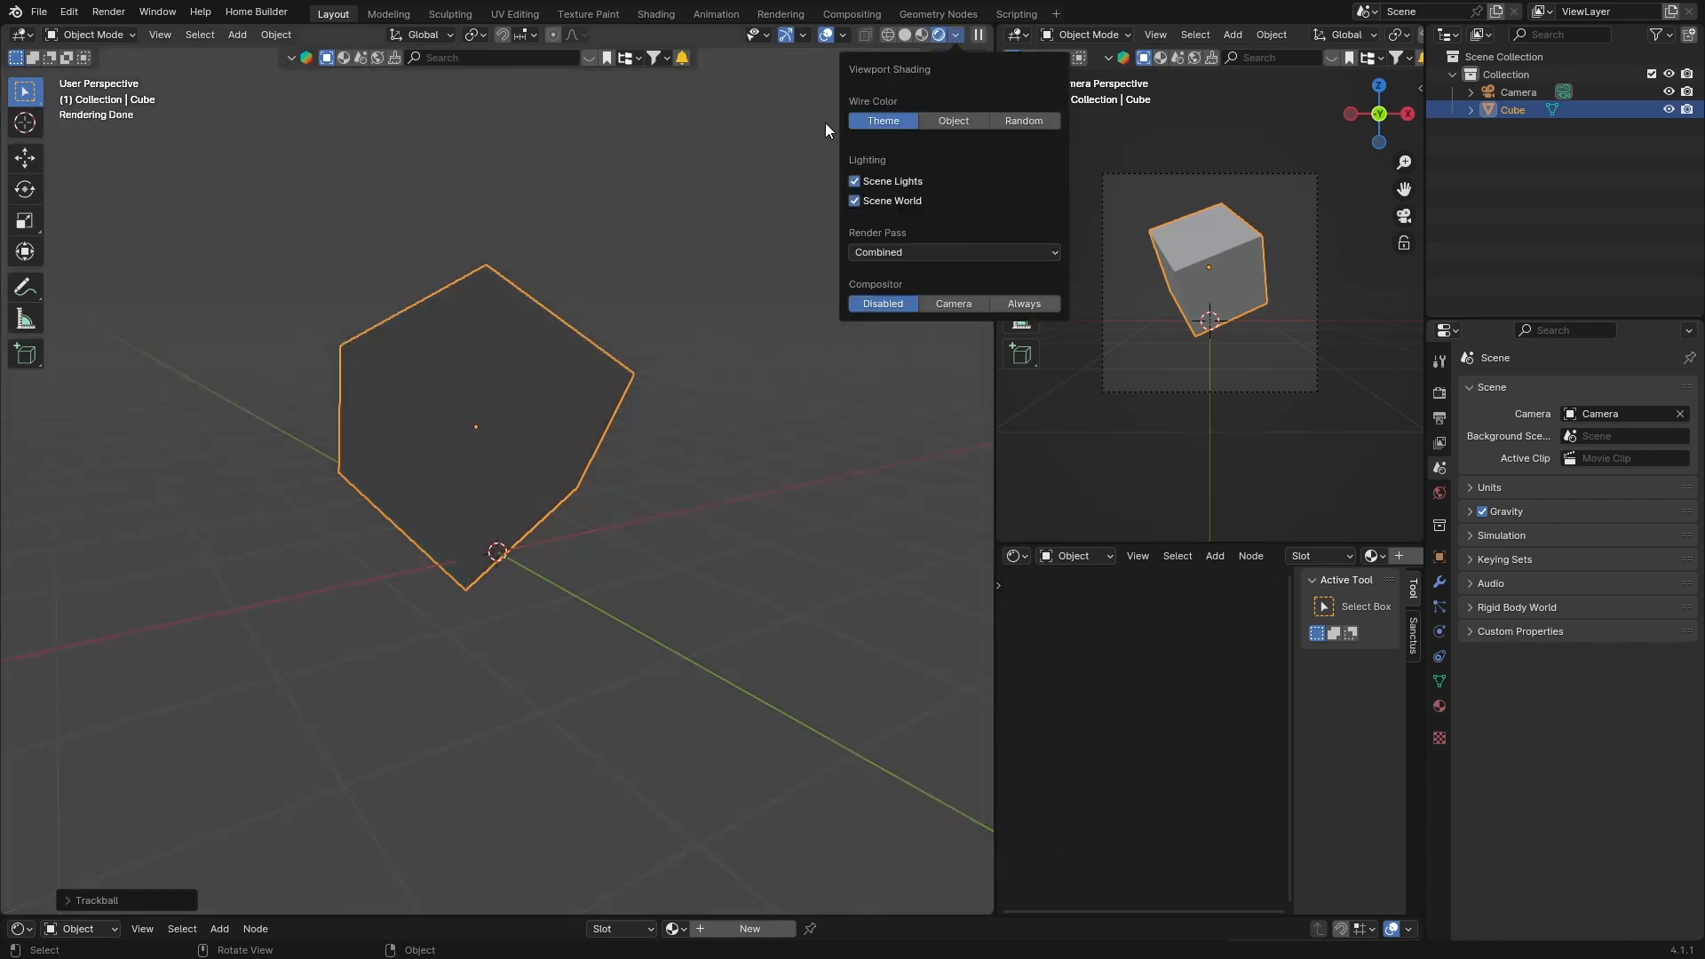
left_click(855, 202)
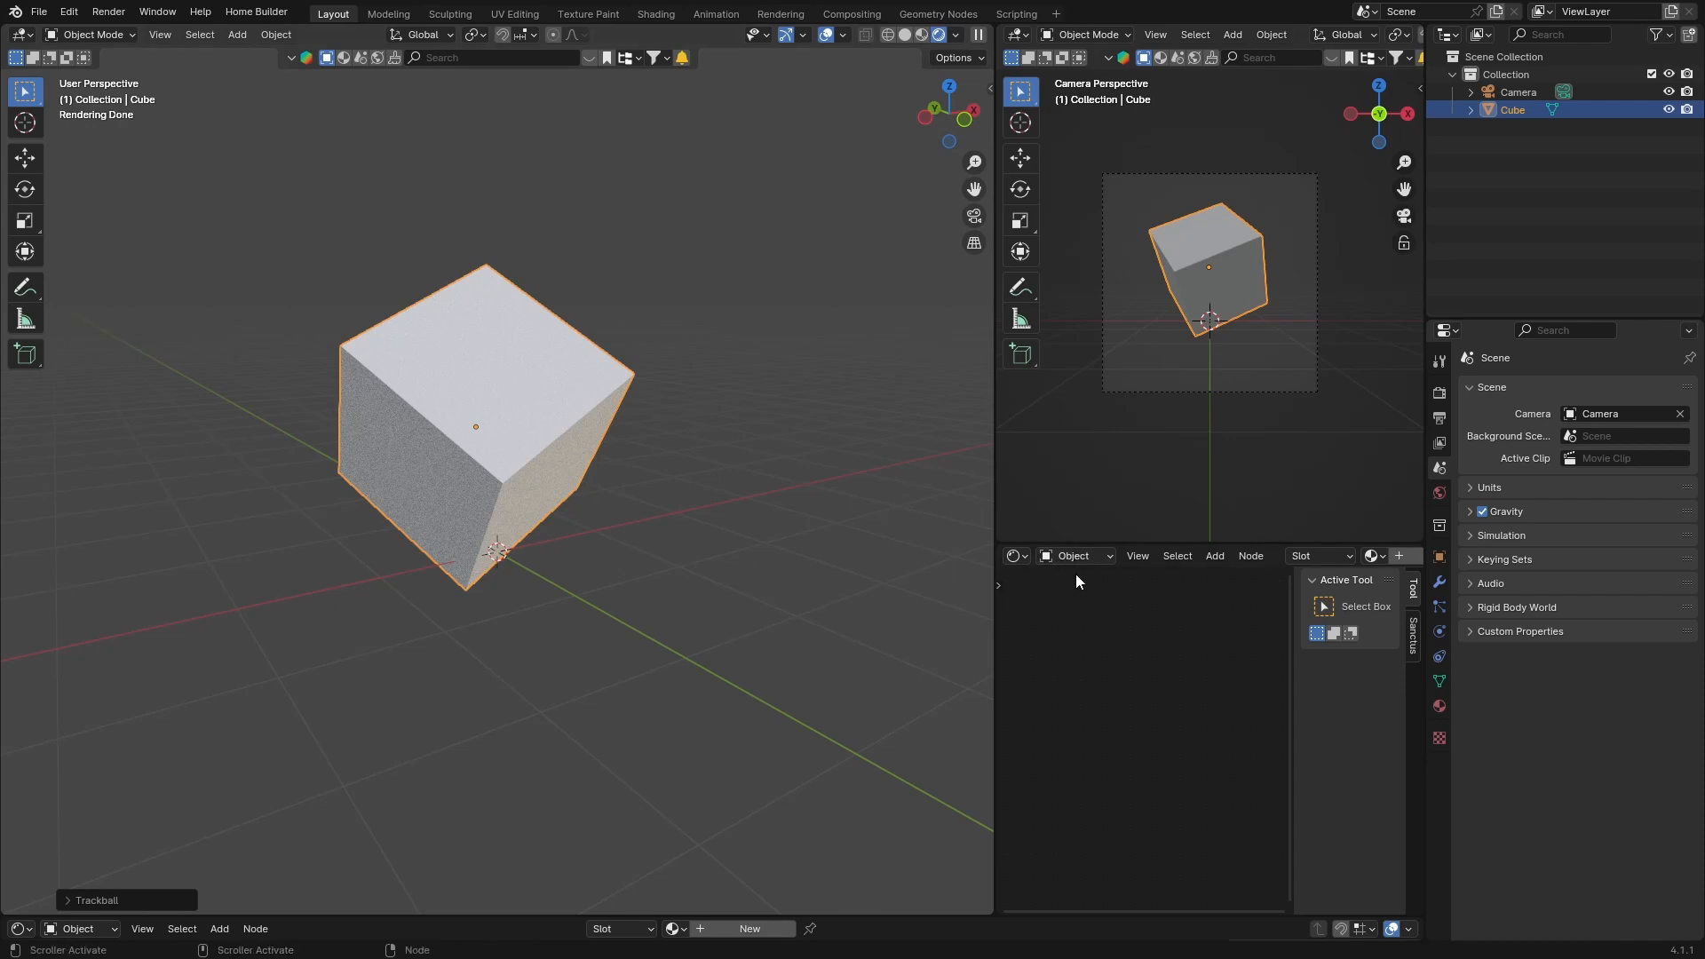
Create a new material for the cube and set its Principled BSDF base color to yellow.
left_click(1402, 555)
scroll(1098, 684, "up", 1)
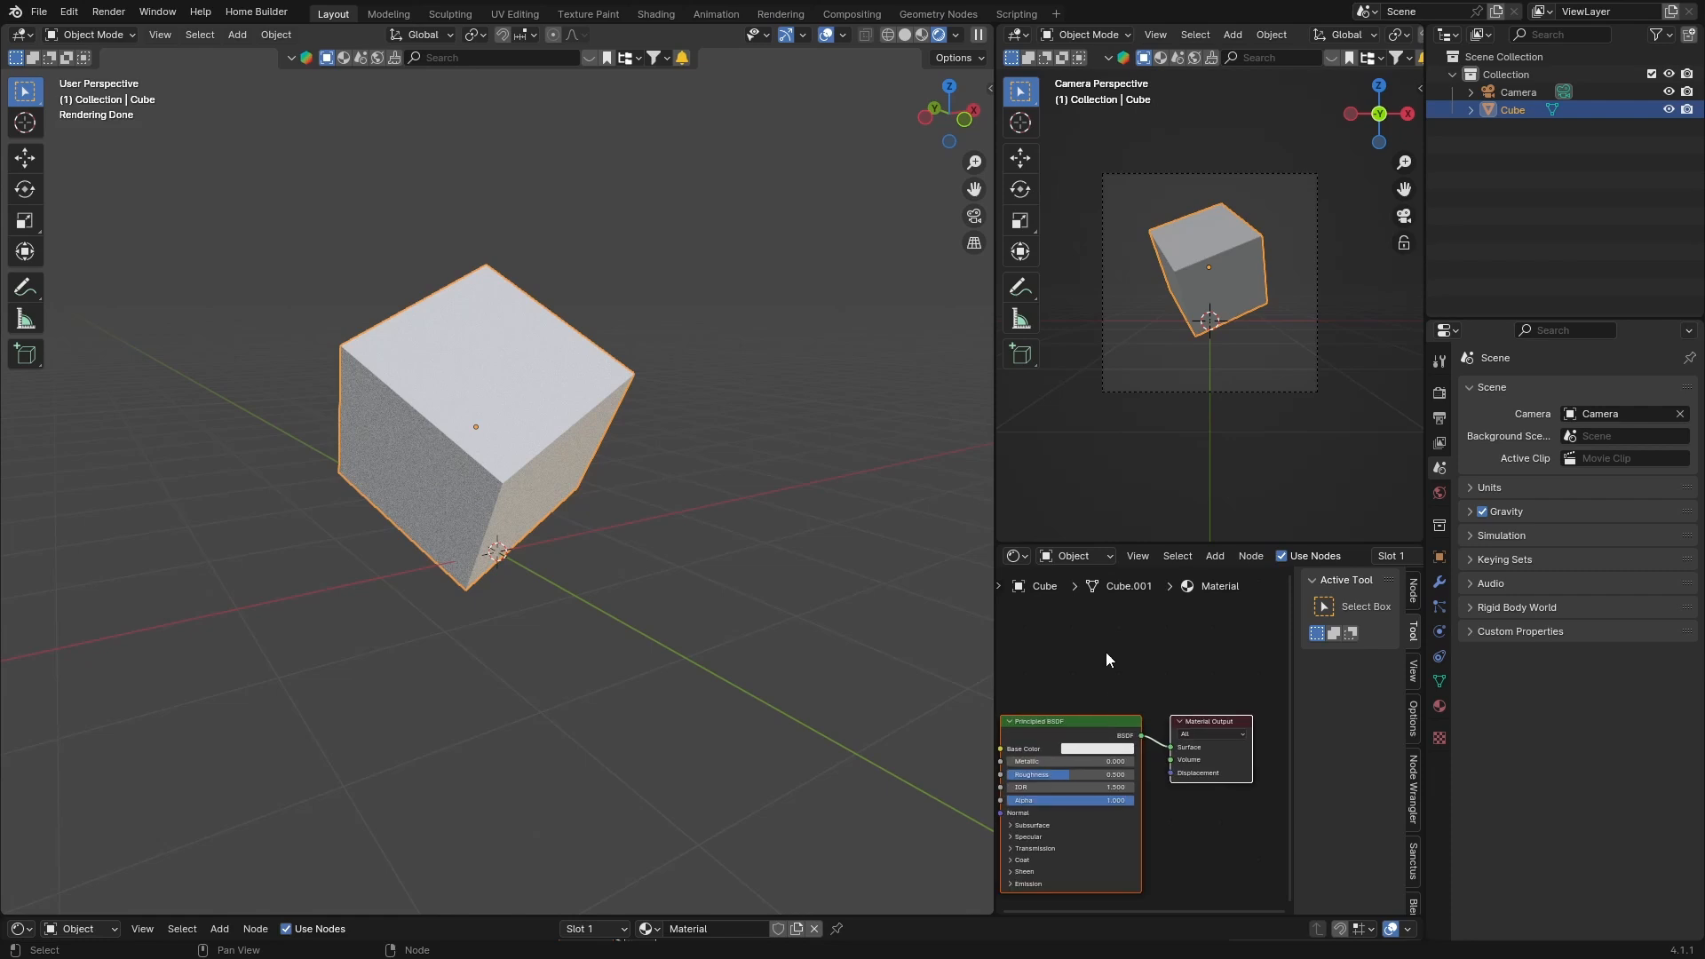
middle_click_drag(1106, 652, 1149, 609)
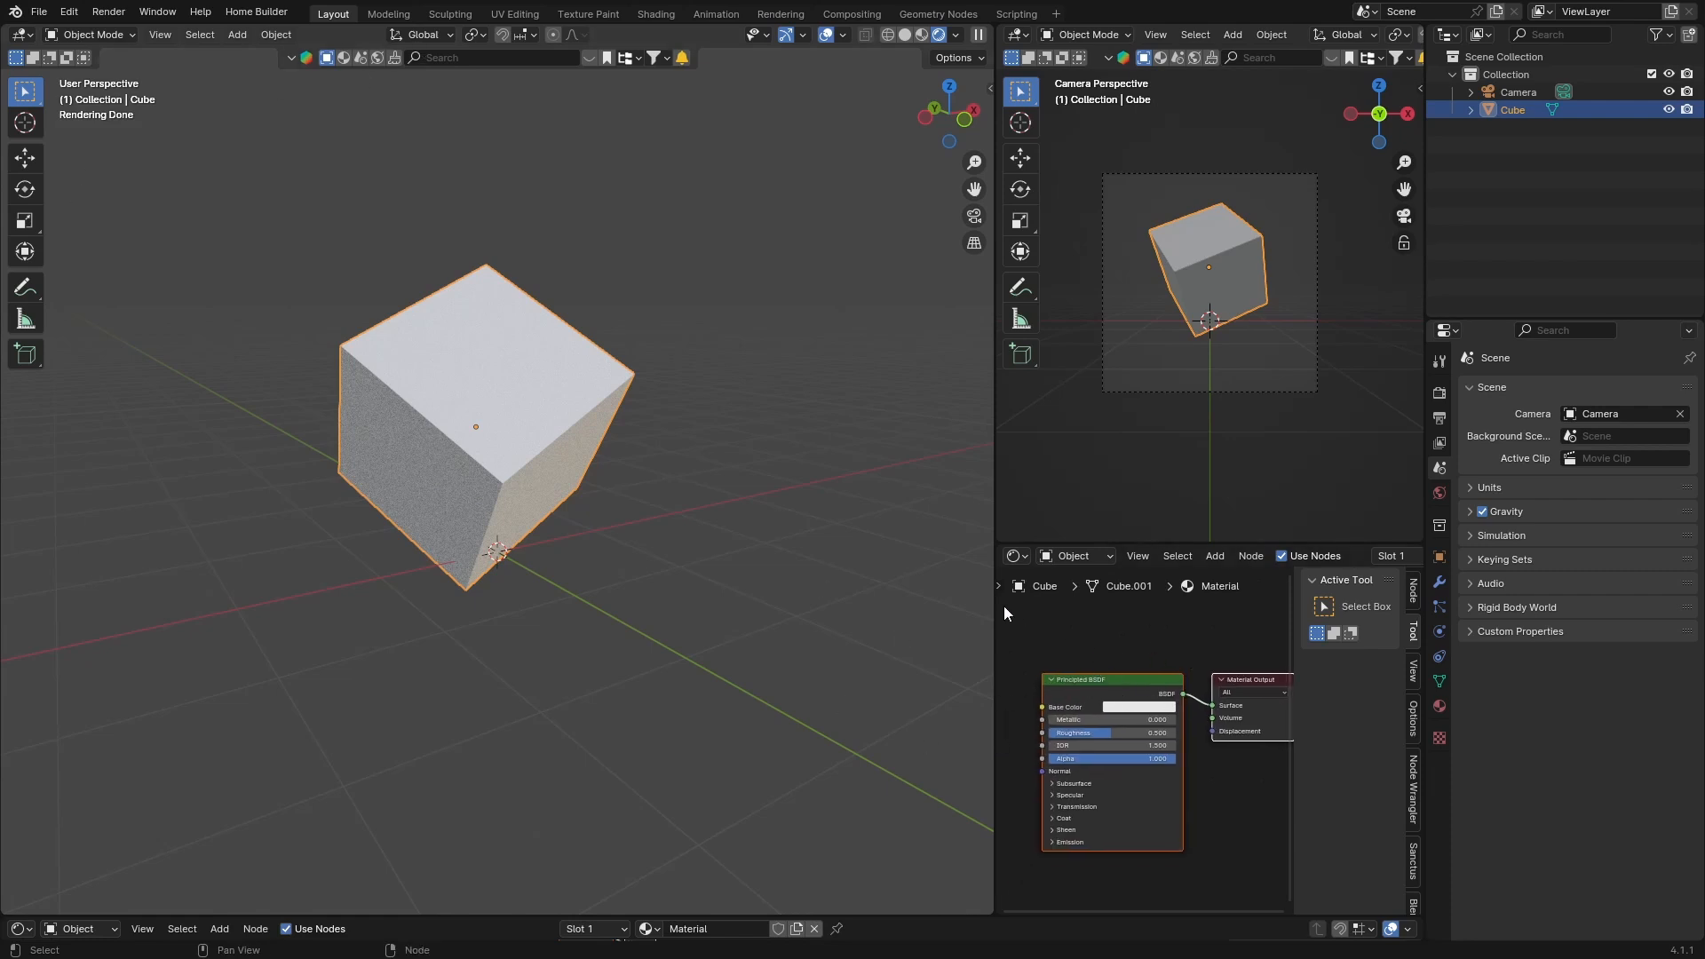
left_click(657, 14)
left_click(1116, 707)
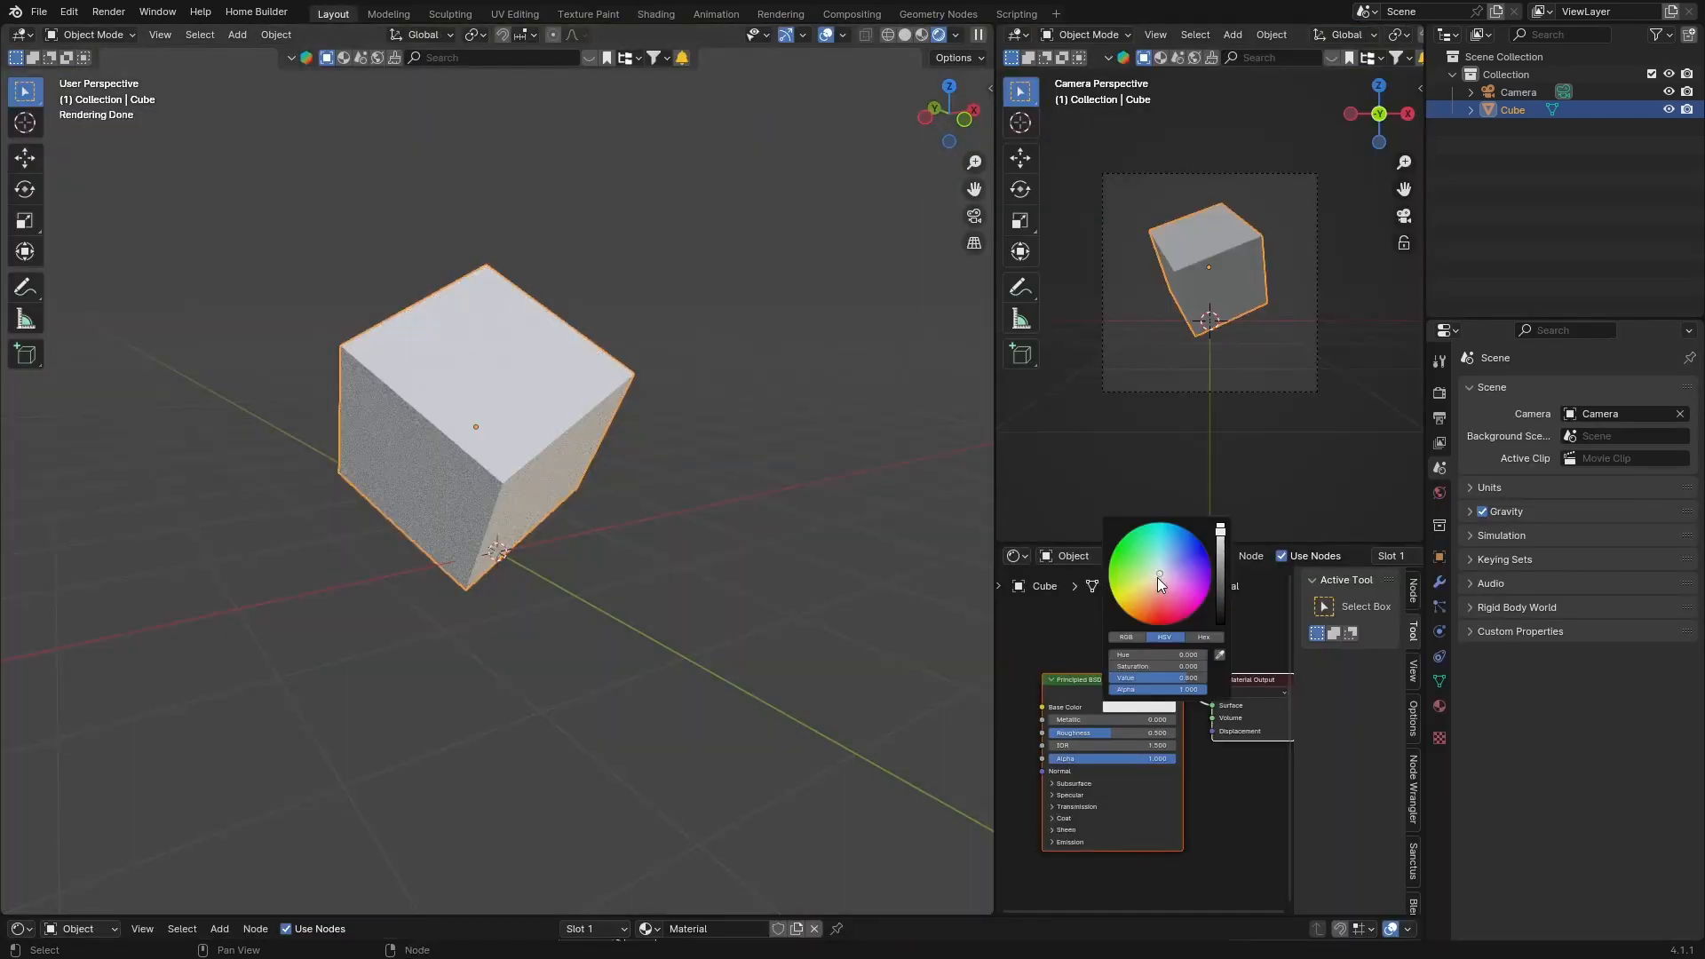
left_click_drag(1158, 577, 1115, 598)
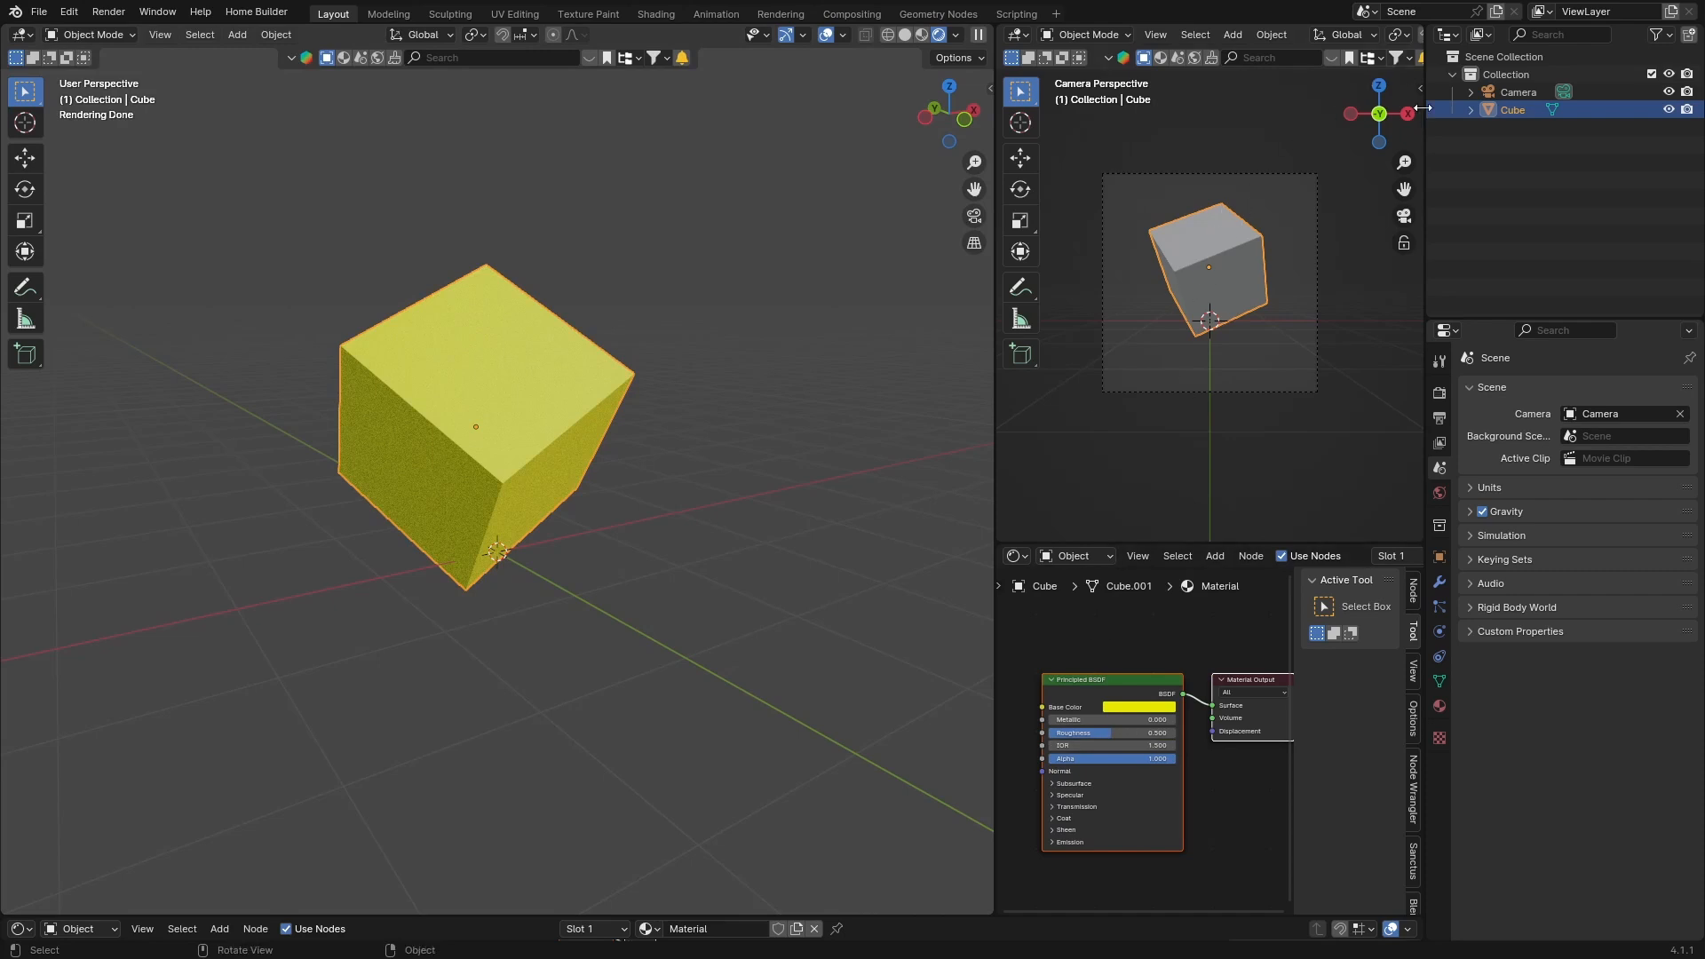
Enlarge the camera viewport and shader editor, and give the camera viewport rendered shading with Scene World off.
left_click_drag(1424, 106, 1696, 108)
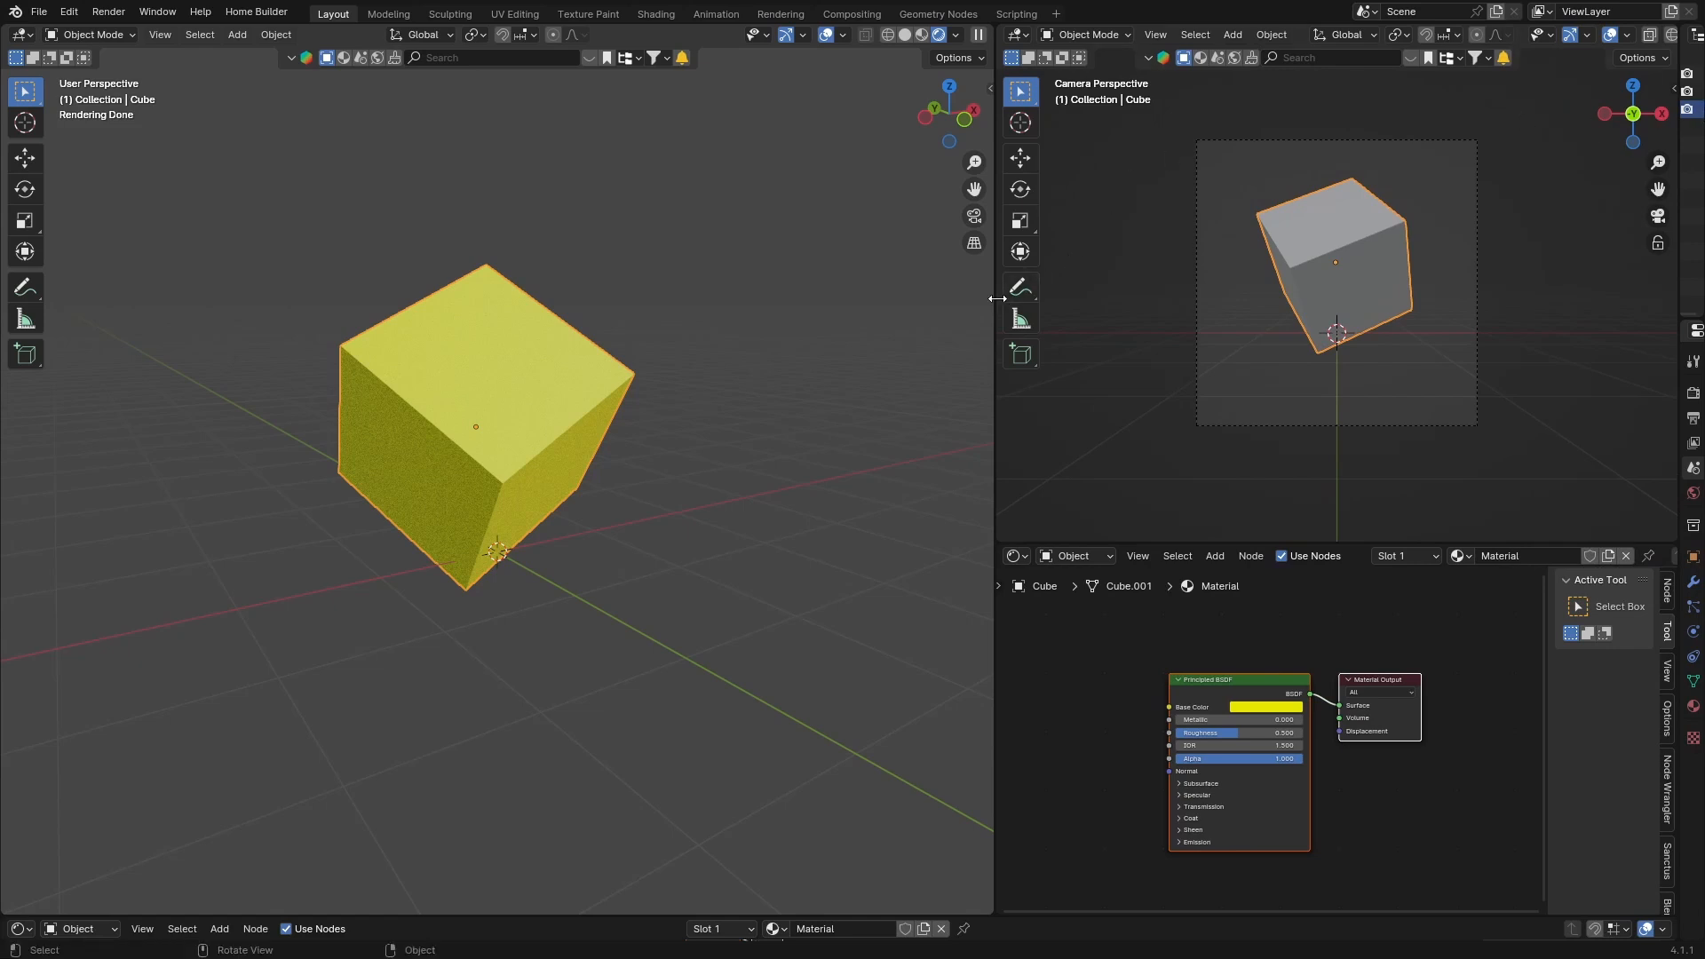
left_click_drag(997, 298, 899, 296)
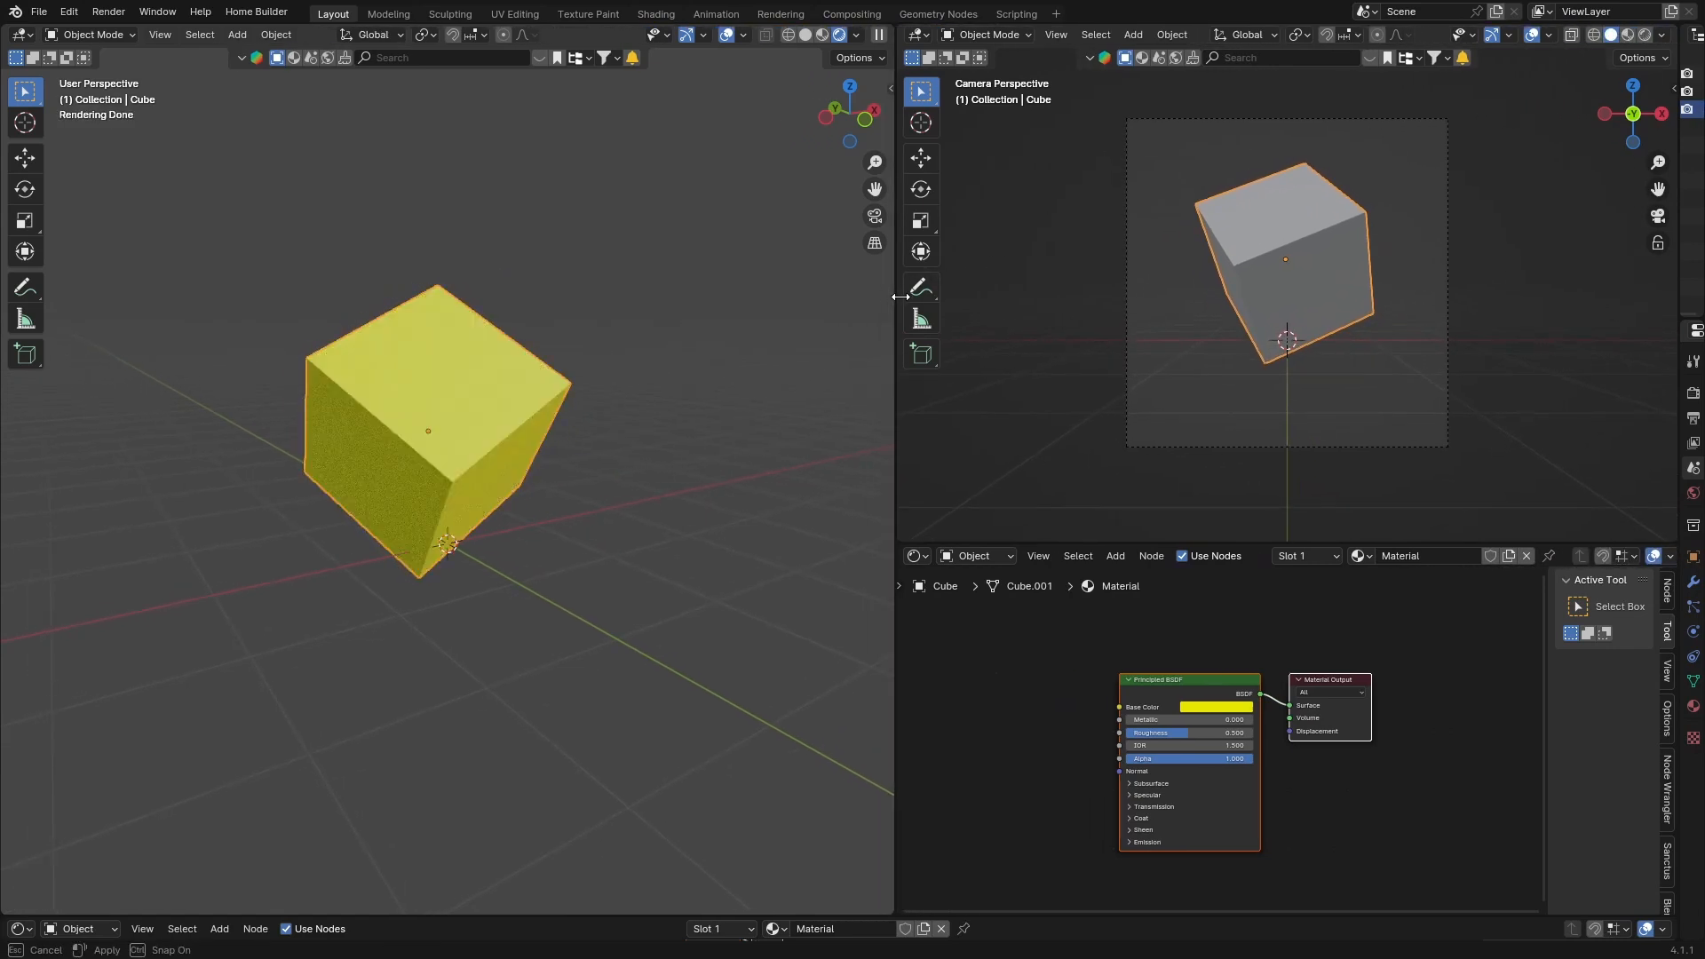
left_click(1644, 36)
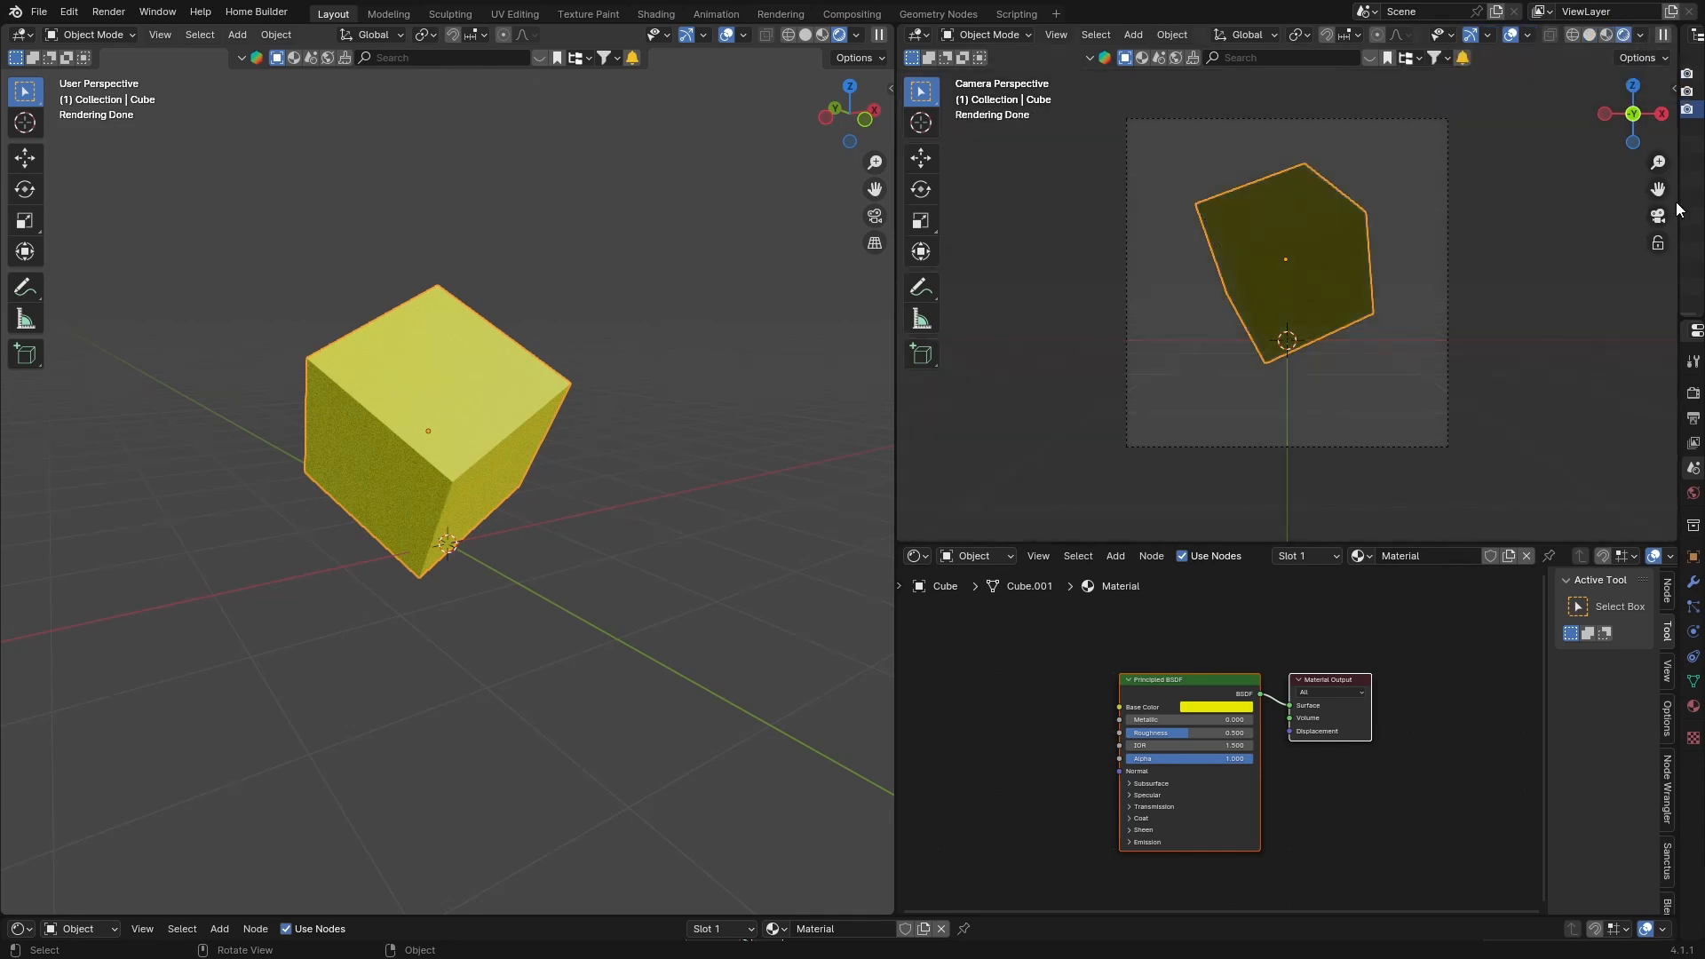
left_click(1641, 35)
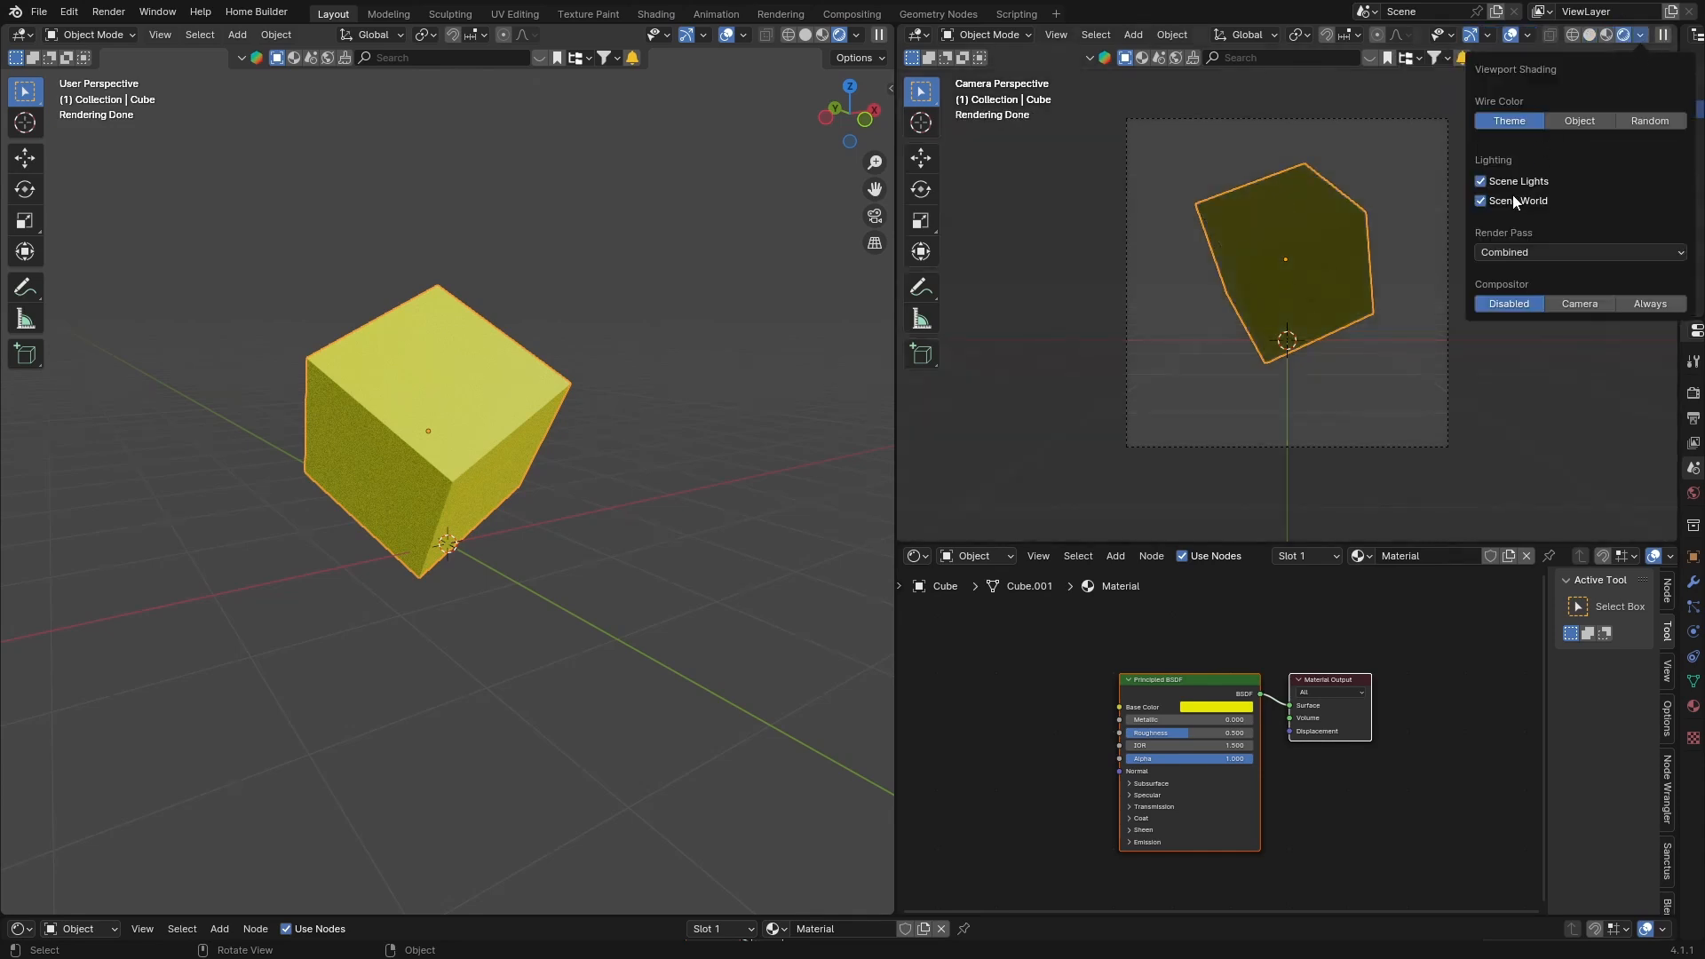
left_click(1482, 201)
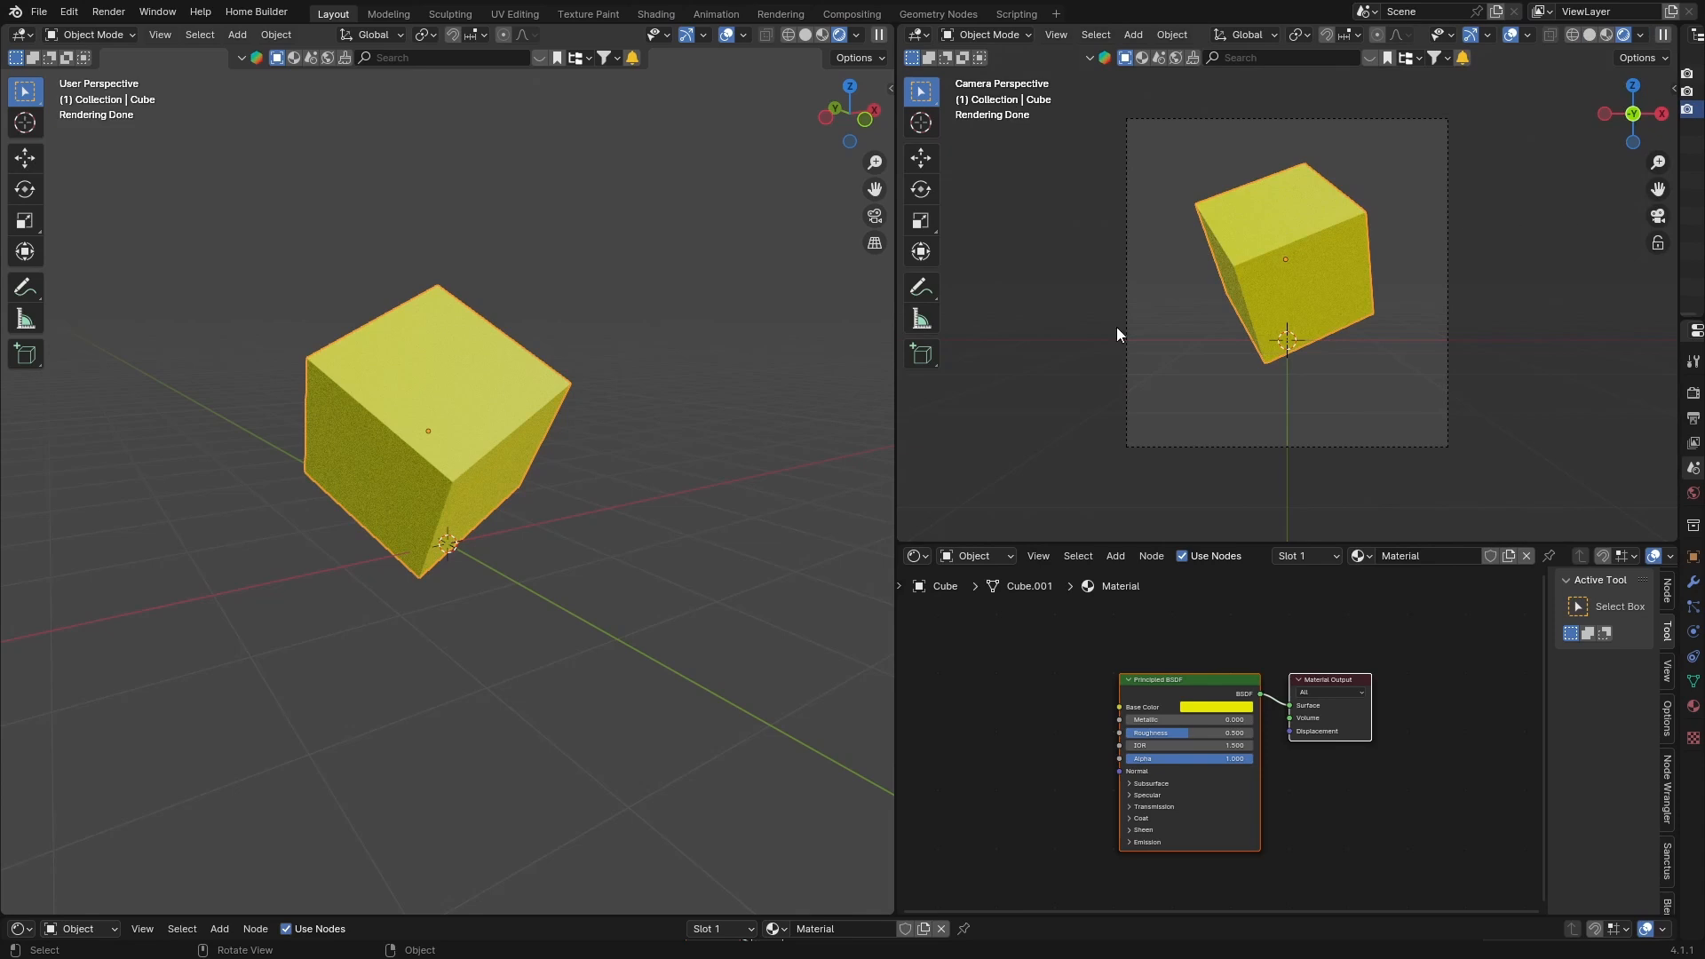
Return the main perspective viewport to solid shading and widen the outliner and properties area.
left_click(805, 35)
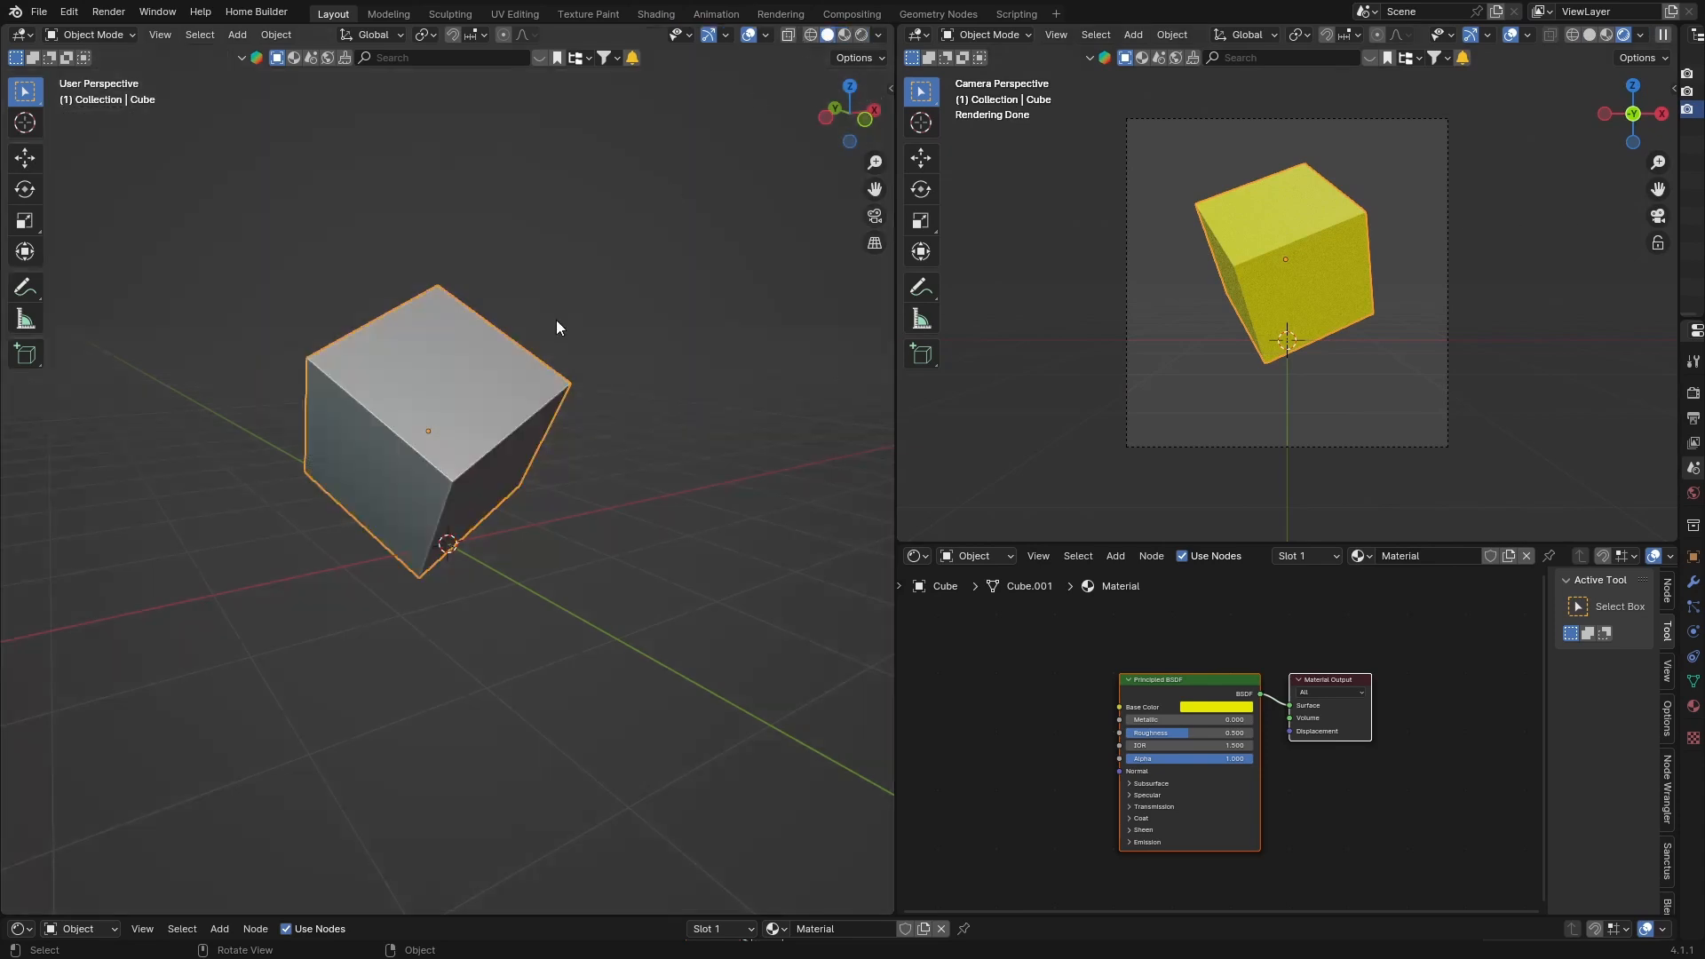
left_click_drag(1677, 239, 1404, 235)
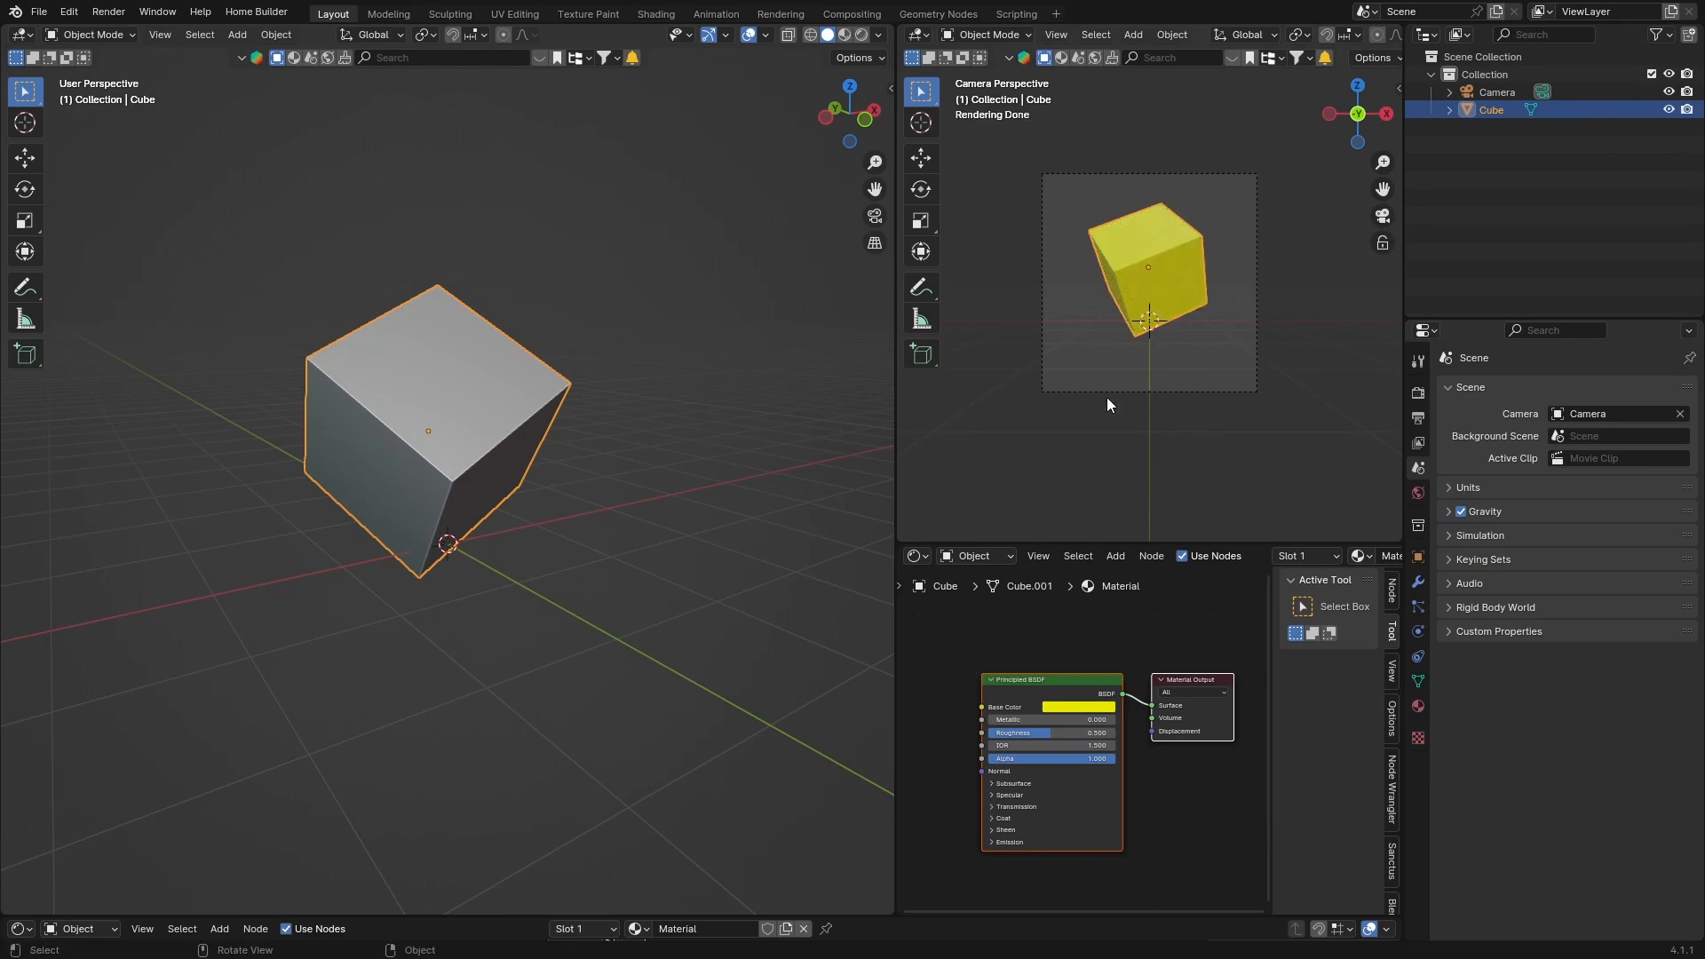
Set the cube material's Metallic to 1.000 and its Roughness to about 0.573.
left_click_drag(1024, 720, 1116, 720)
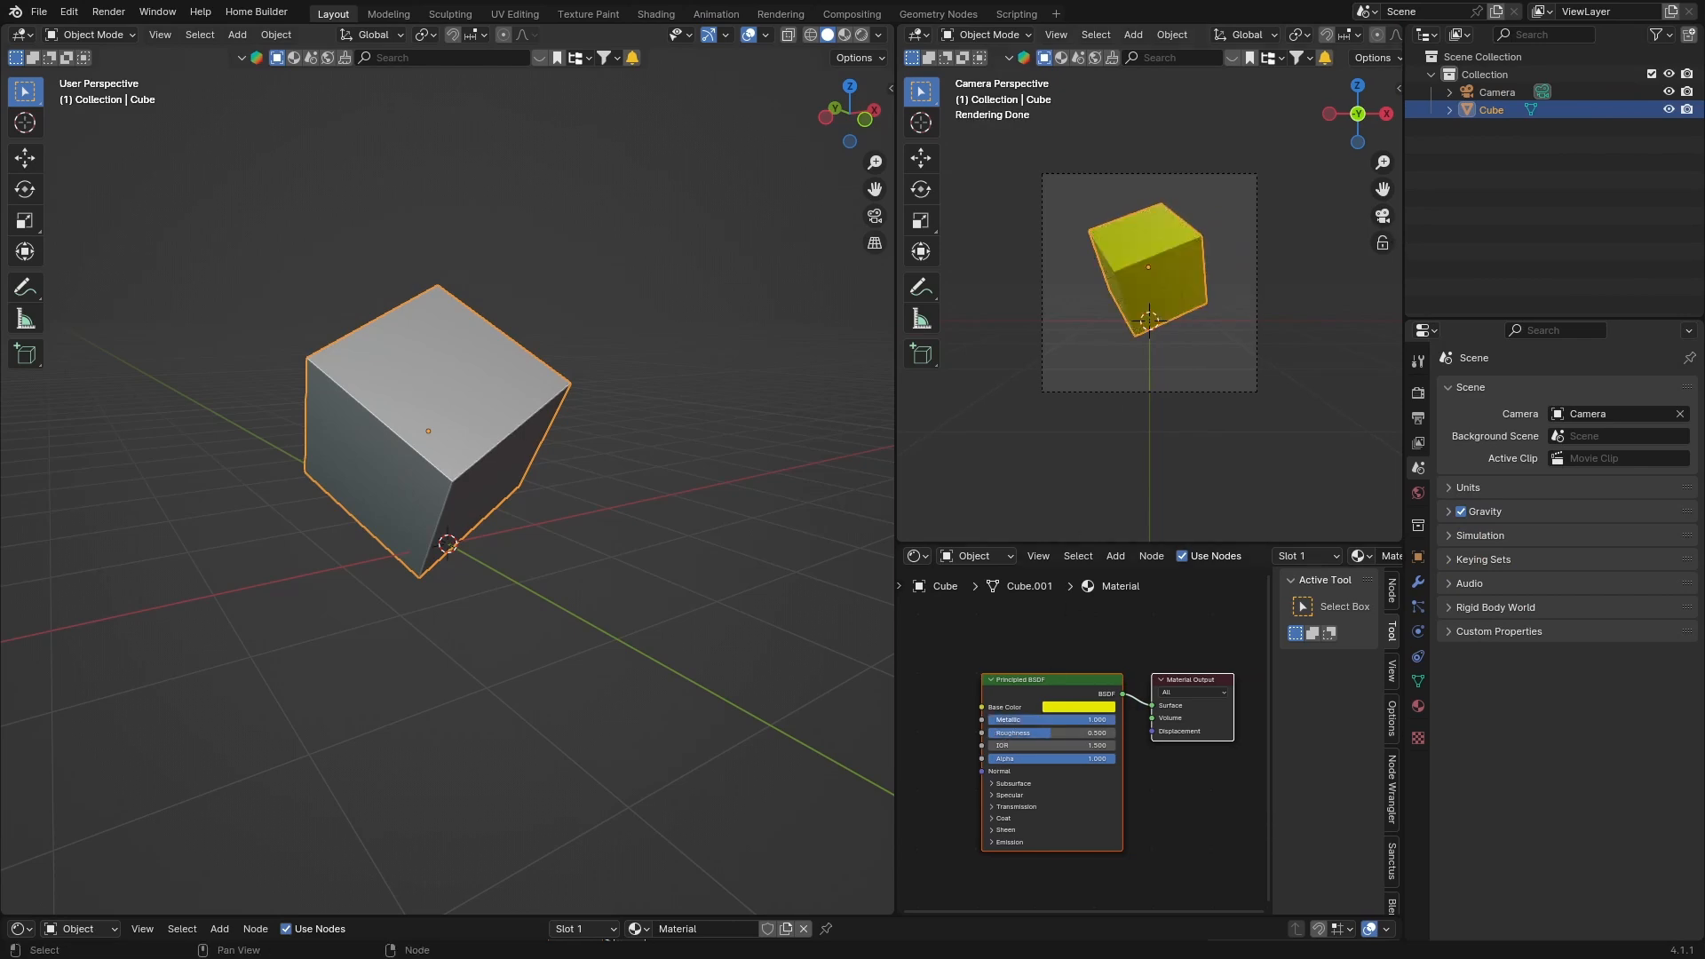
scroll(1130, 340, "up", 1)
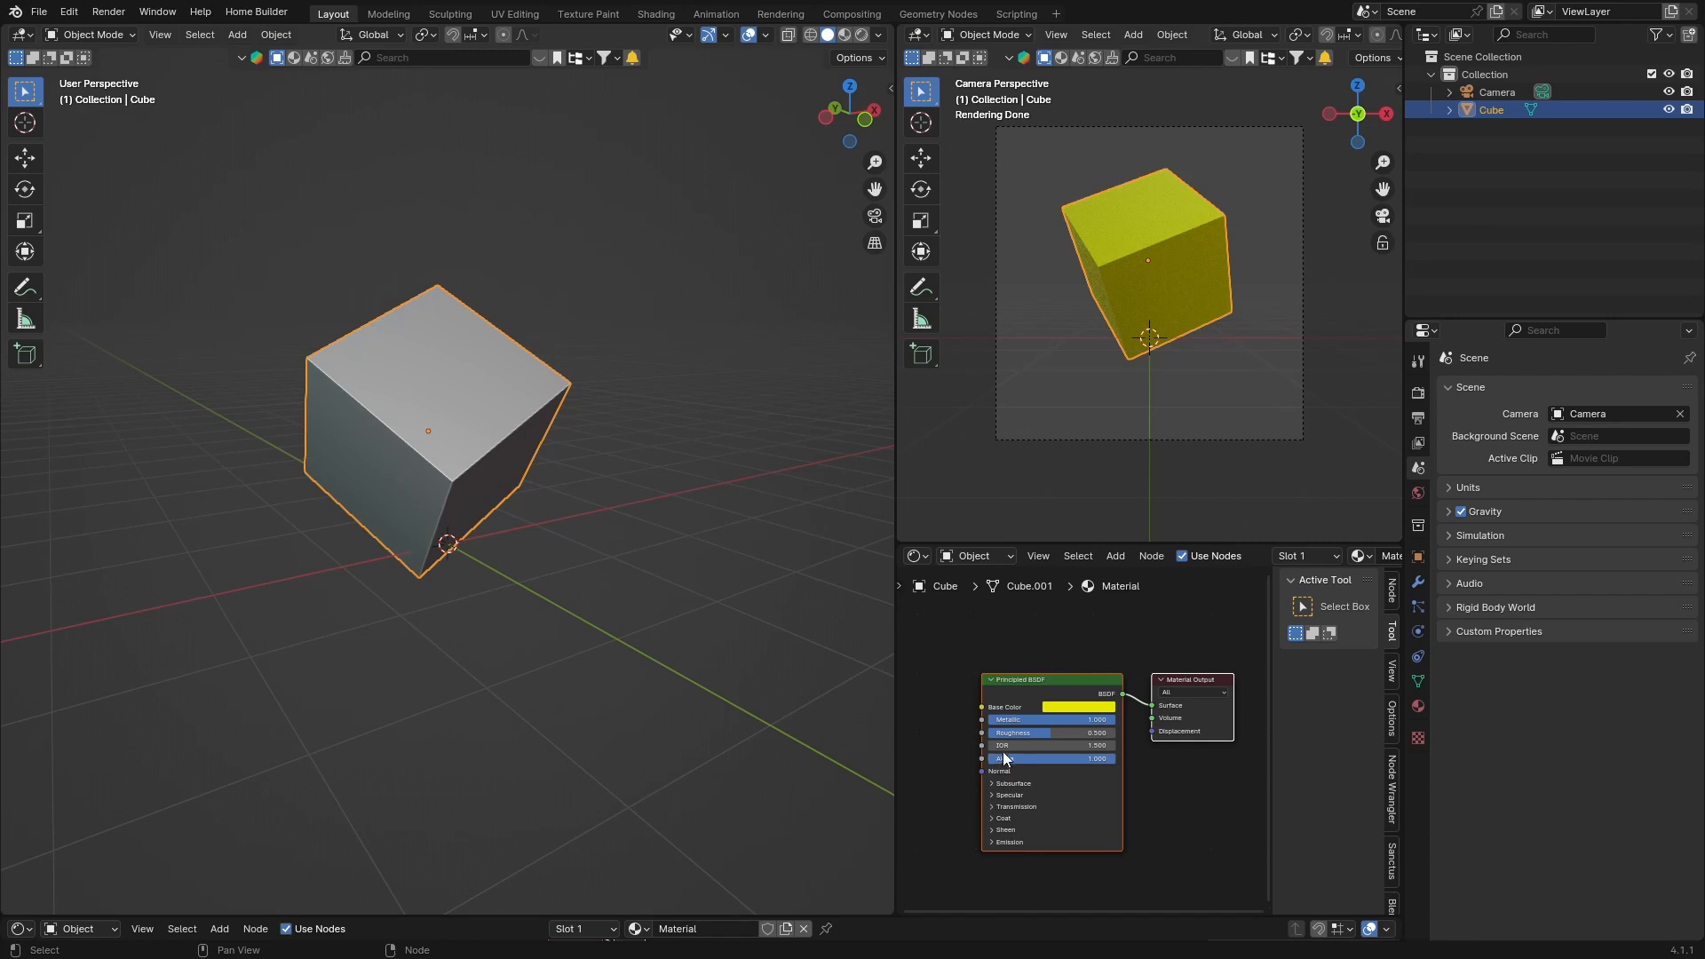
left_click_drag(1018, 736, 1068, 734)
Add a Color Ramp node in front of the Principled BSDF node in the cube's material.
scroll(983, 647, "up", 1)
middle_click_drag(989, 648, 1050, 642)
key("shift+a")
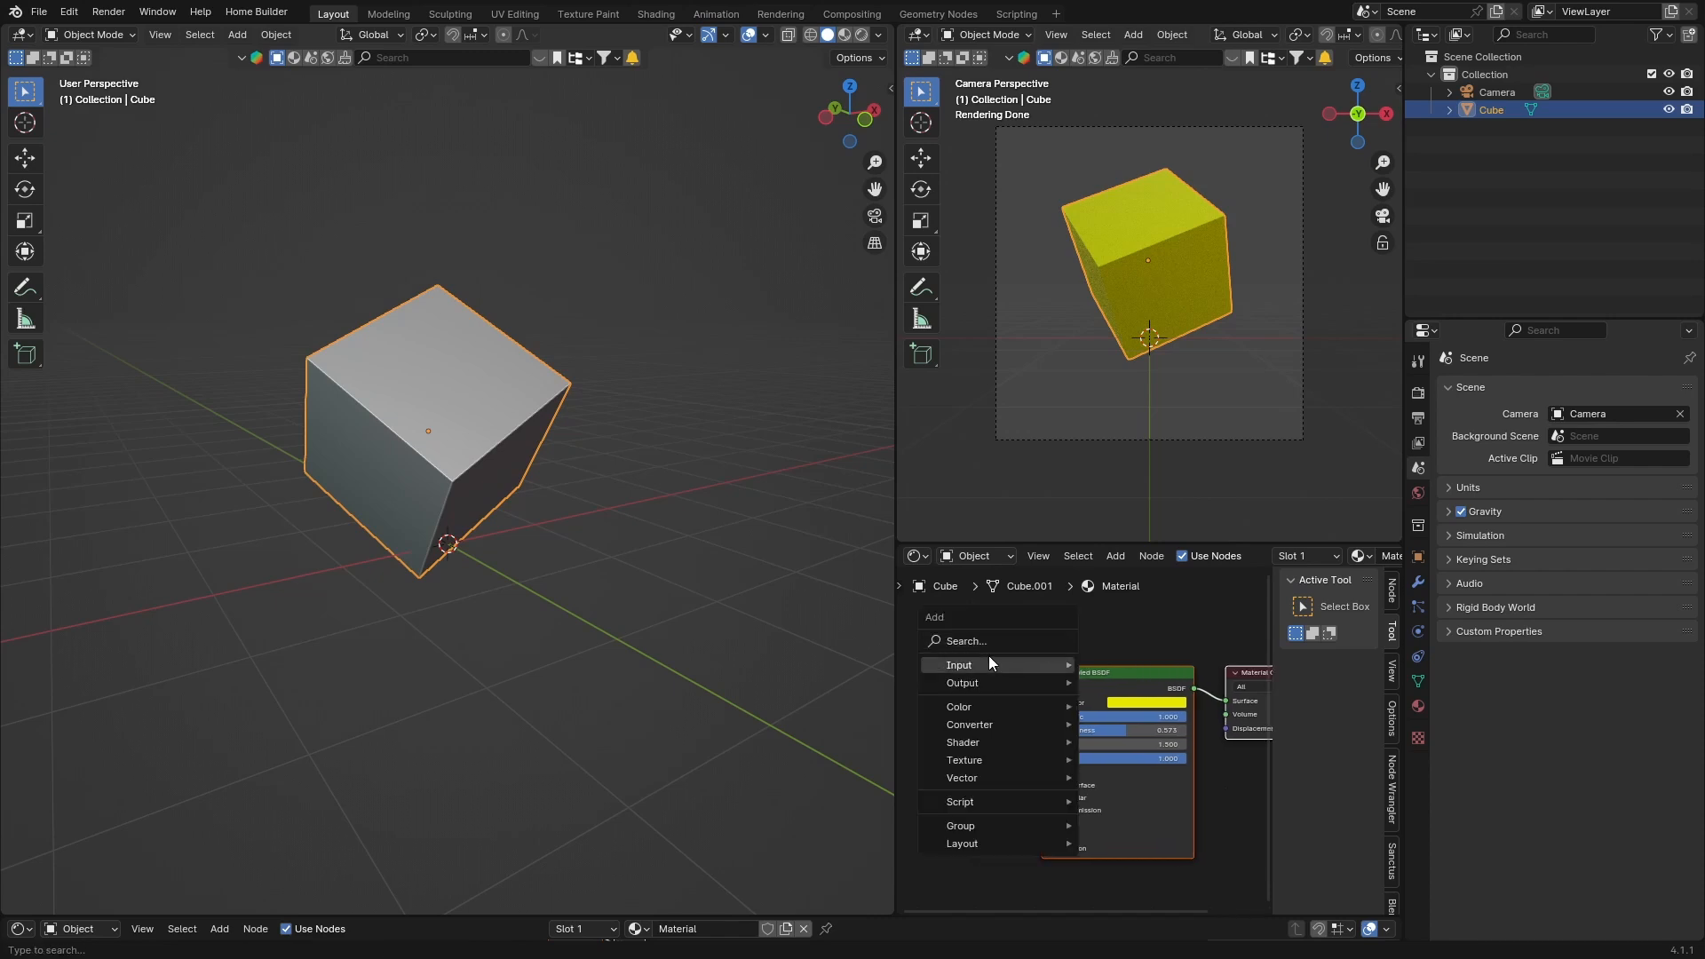
type("colo")
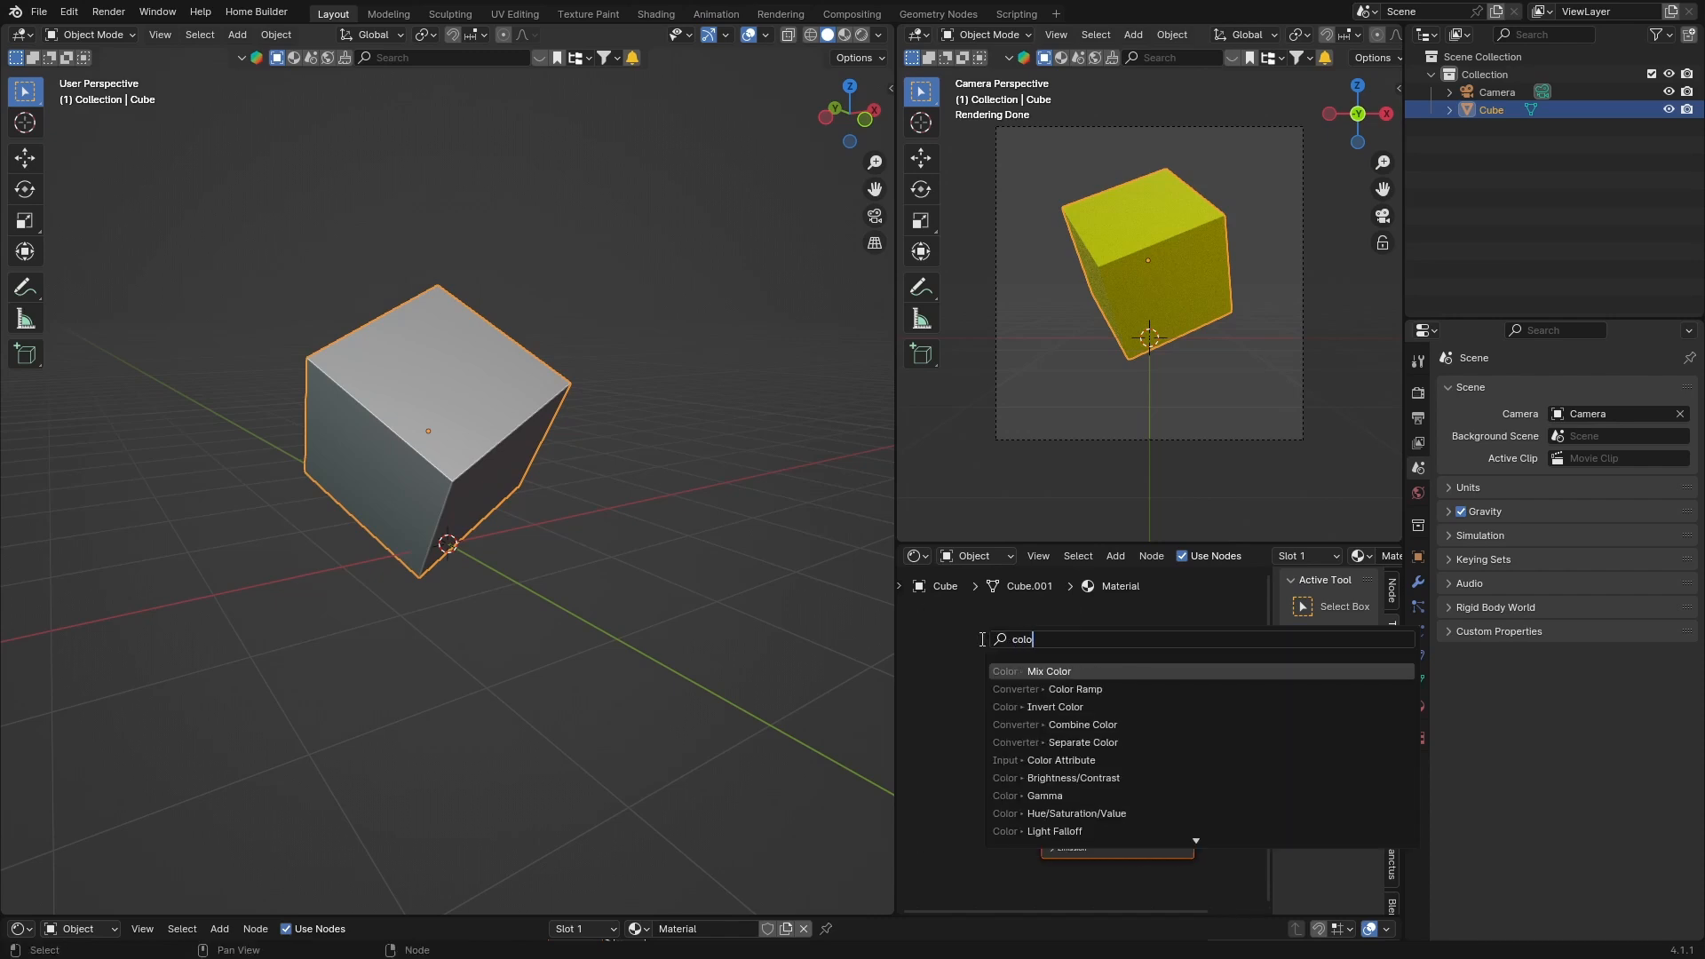
key("Down")
key("Return")
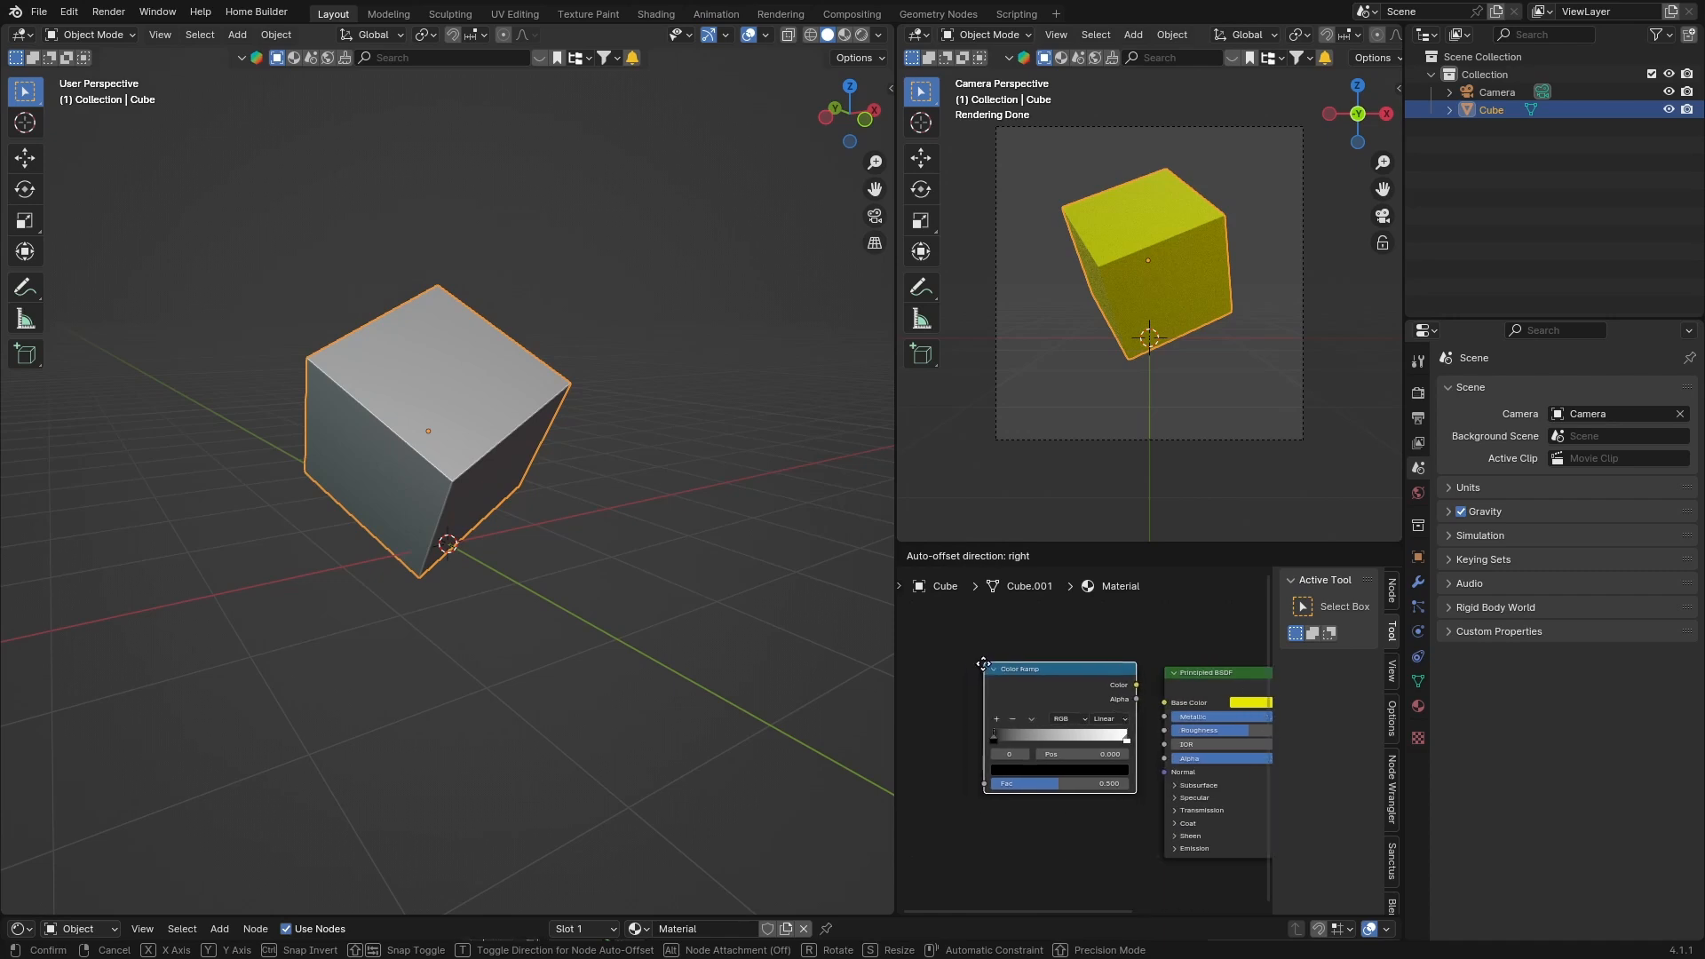
left_click(1024, 668)
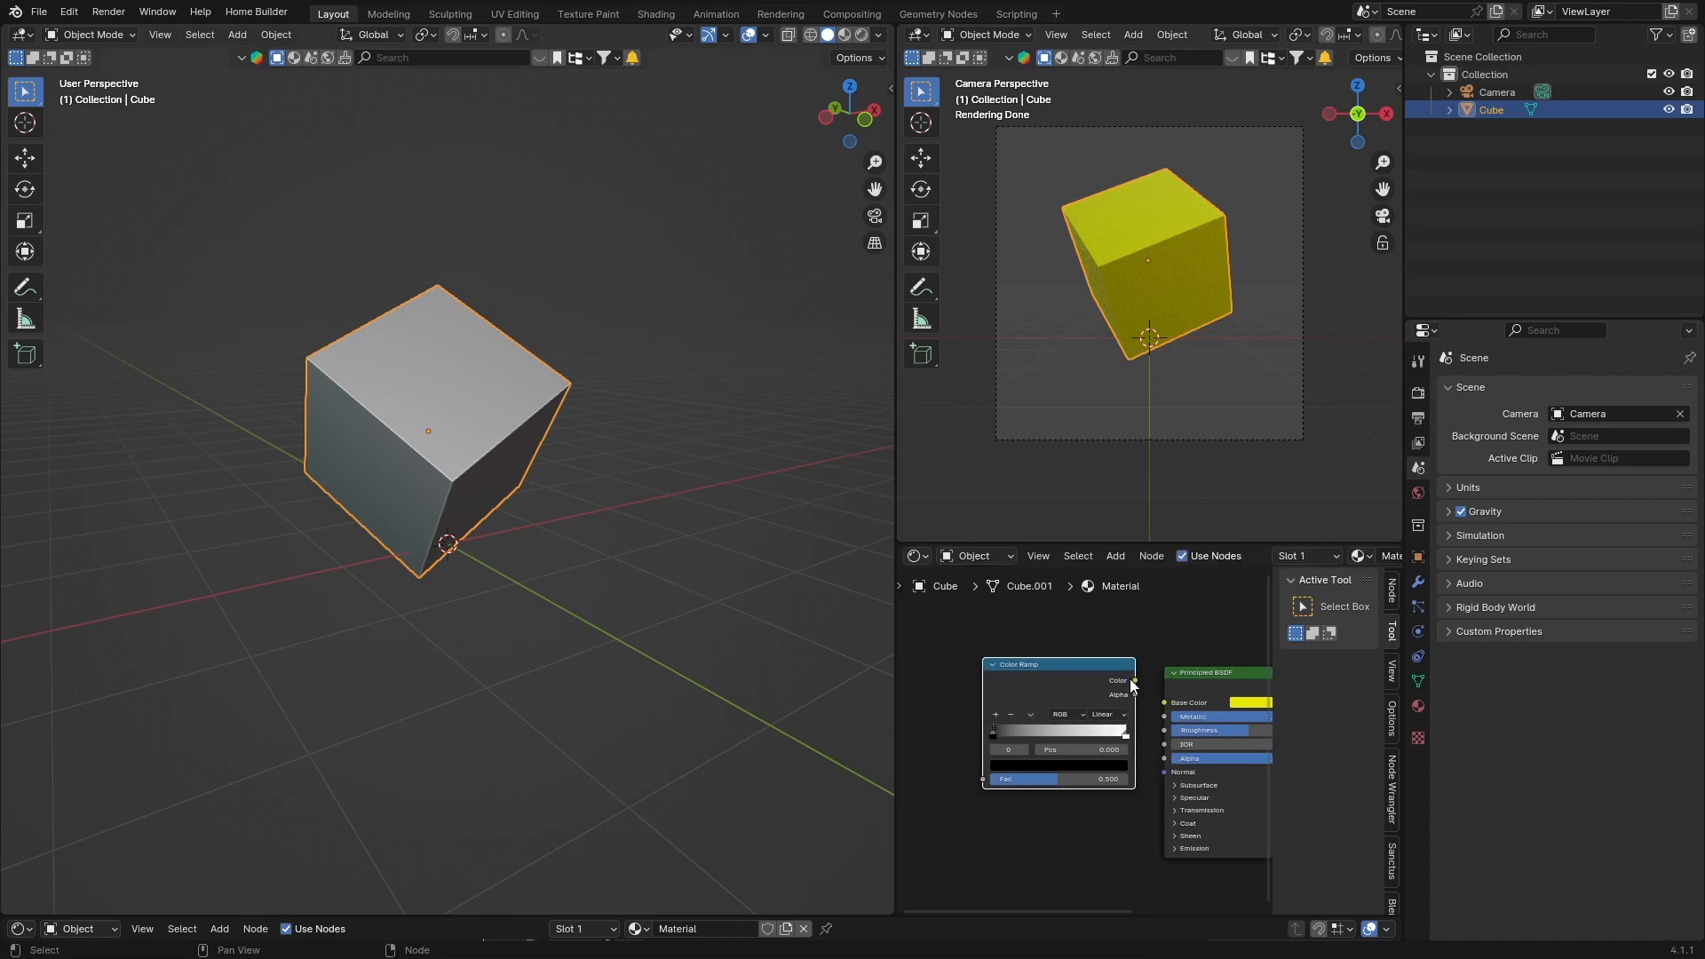
Connect the Color Ramp's Color output to Base Color and move its stops closer together, the white one to about 0.759.
left_click_drag(1134, 680, 1063, 736)
left_click_drag(994, 735, 1095, 735)
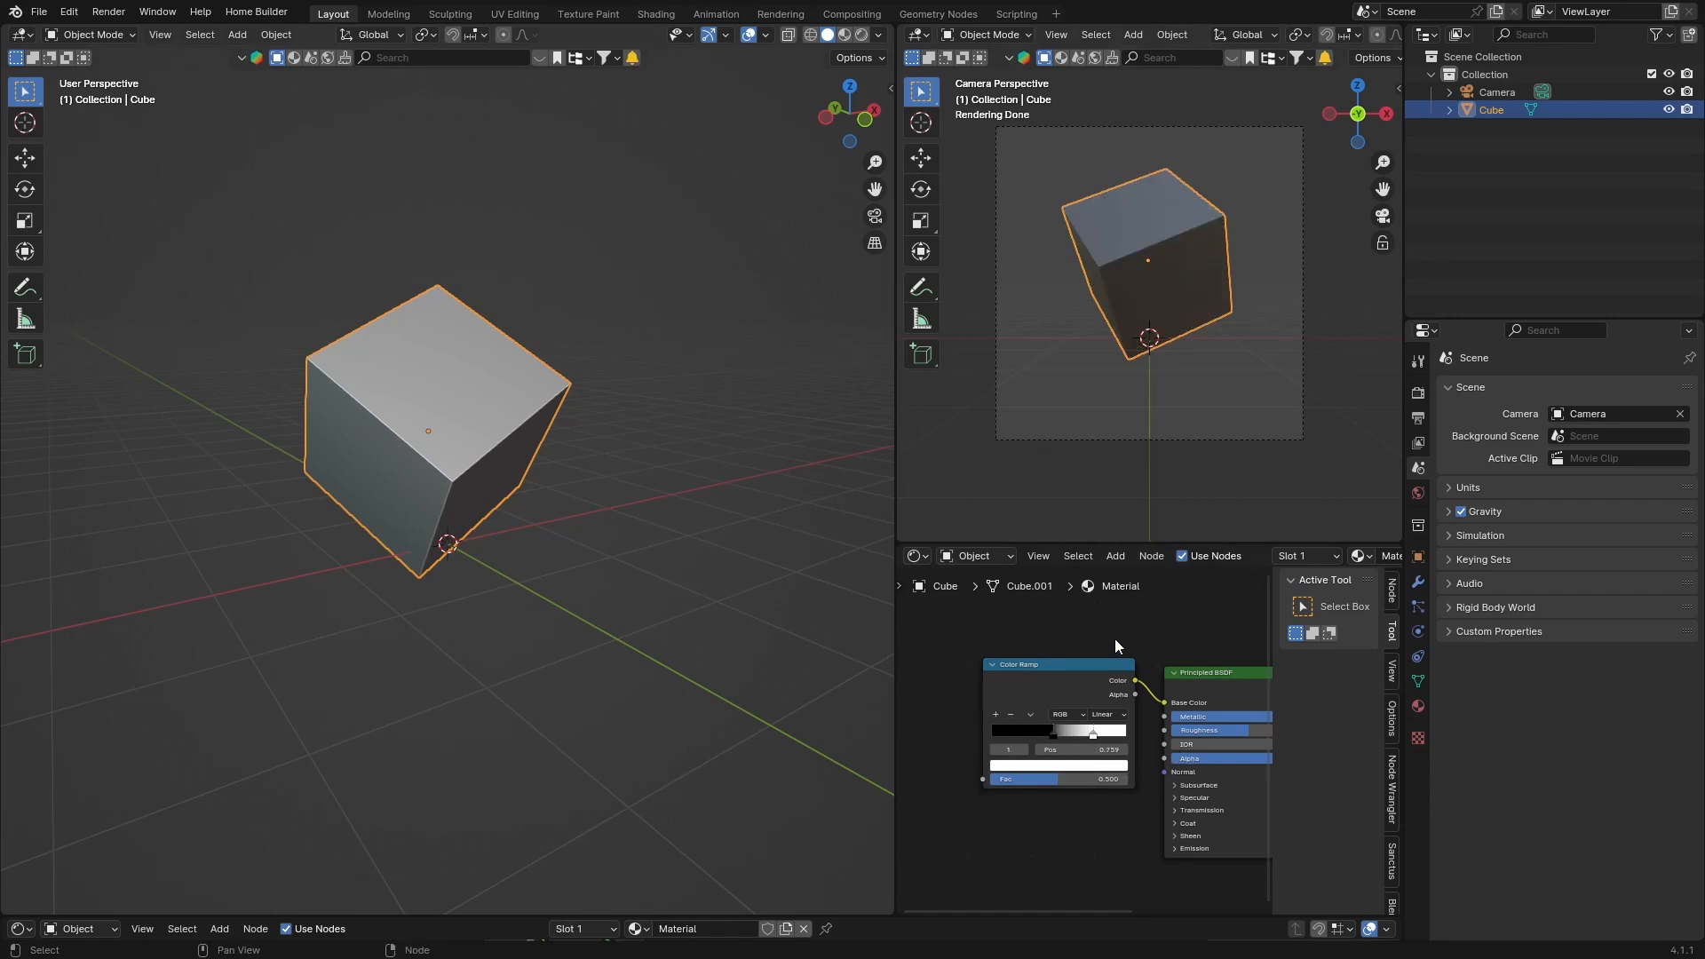
scroll(1115, 638, "down", 4)
scroll(1117, 632, "up", 3)
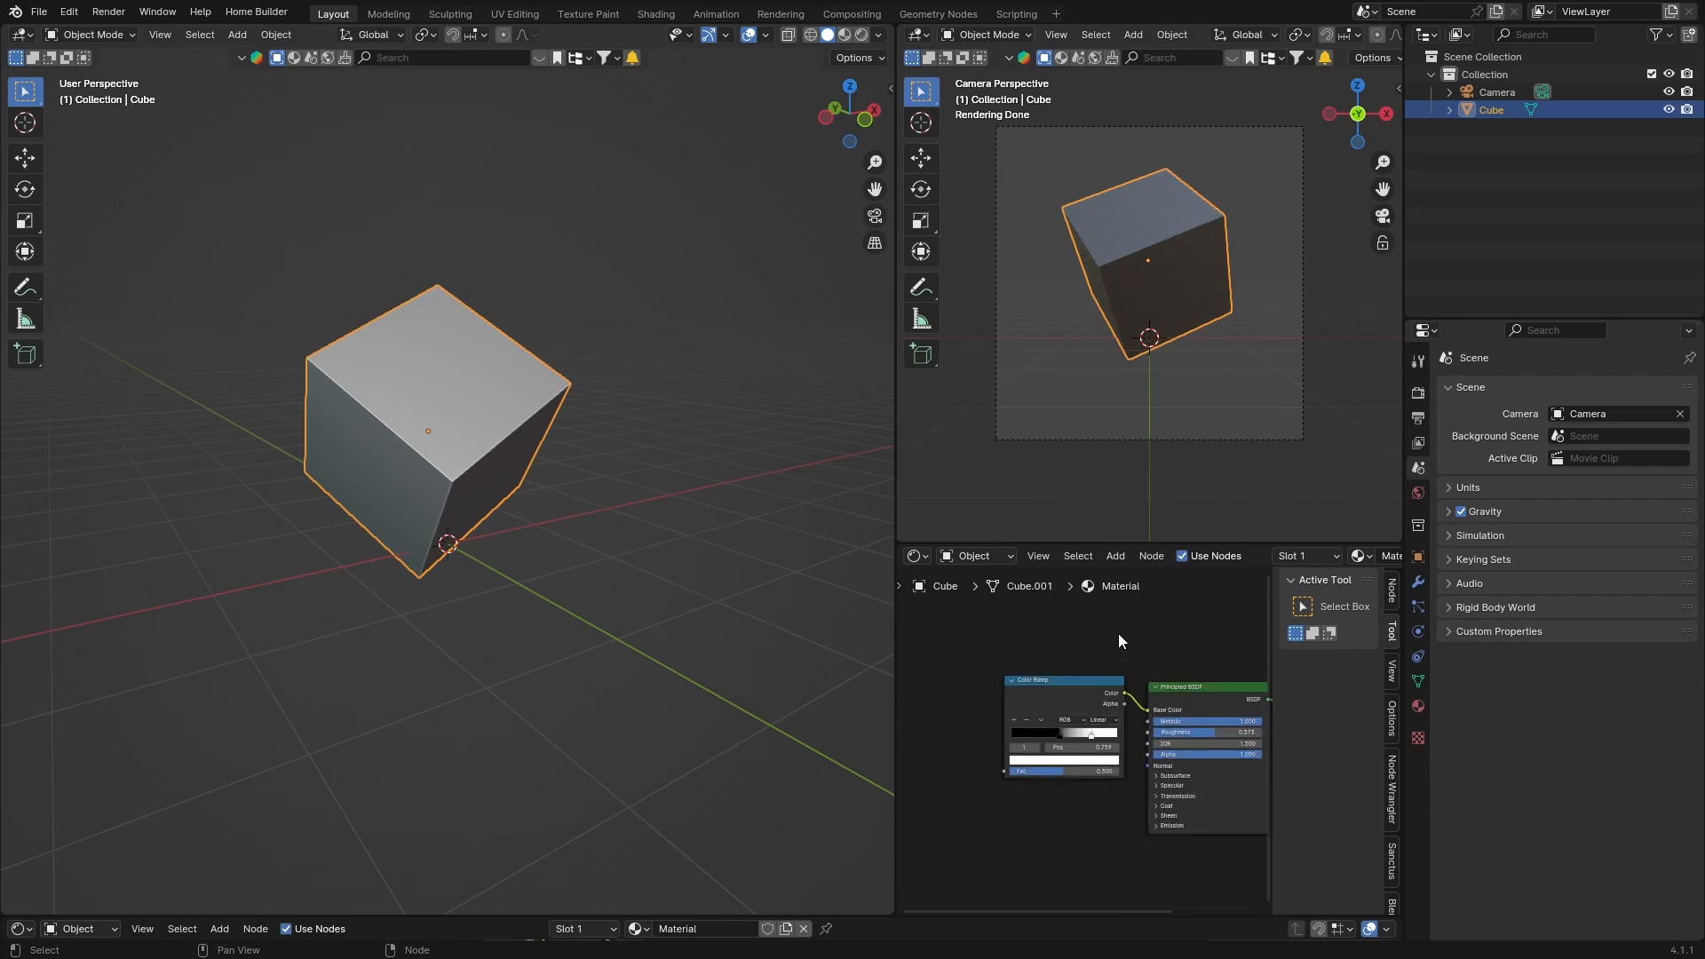
scroll(1117, 632, "up", 1)
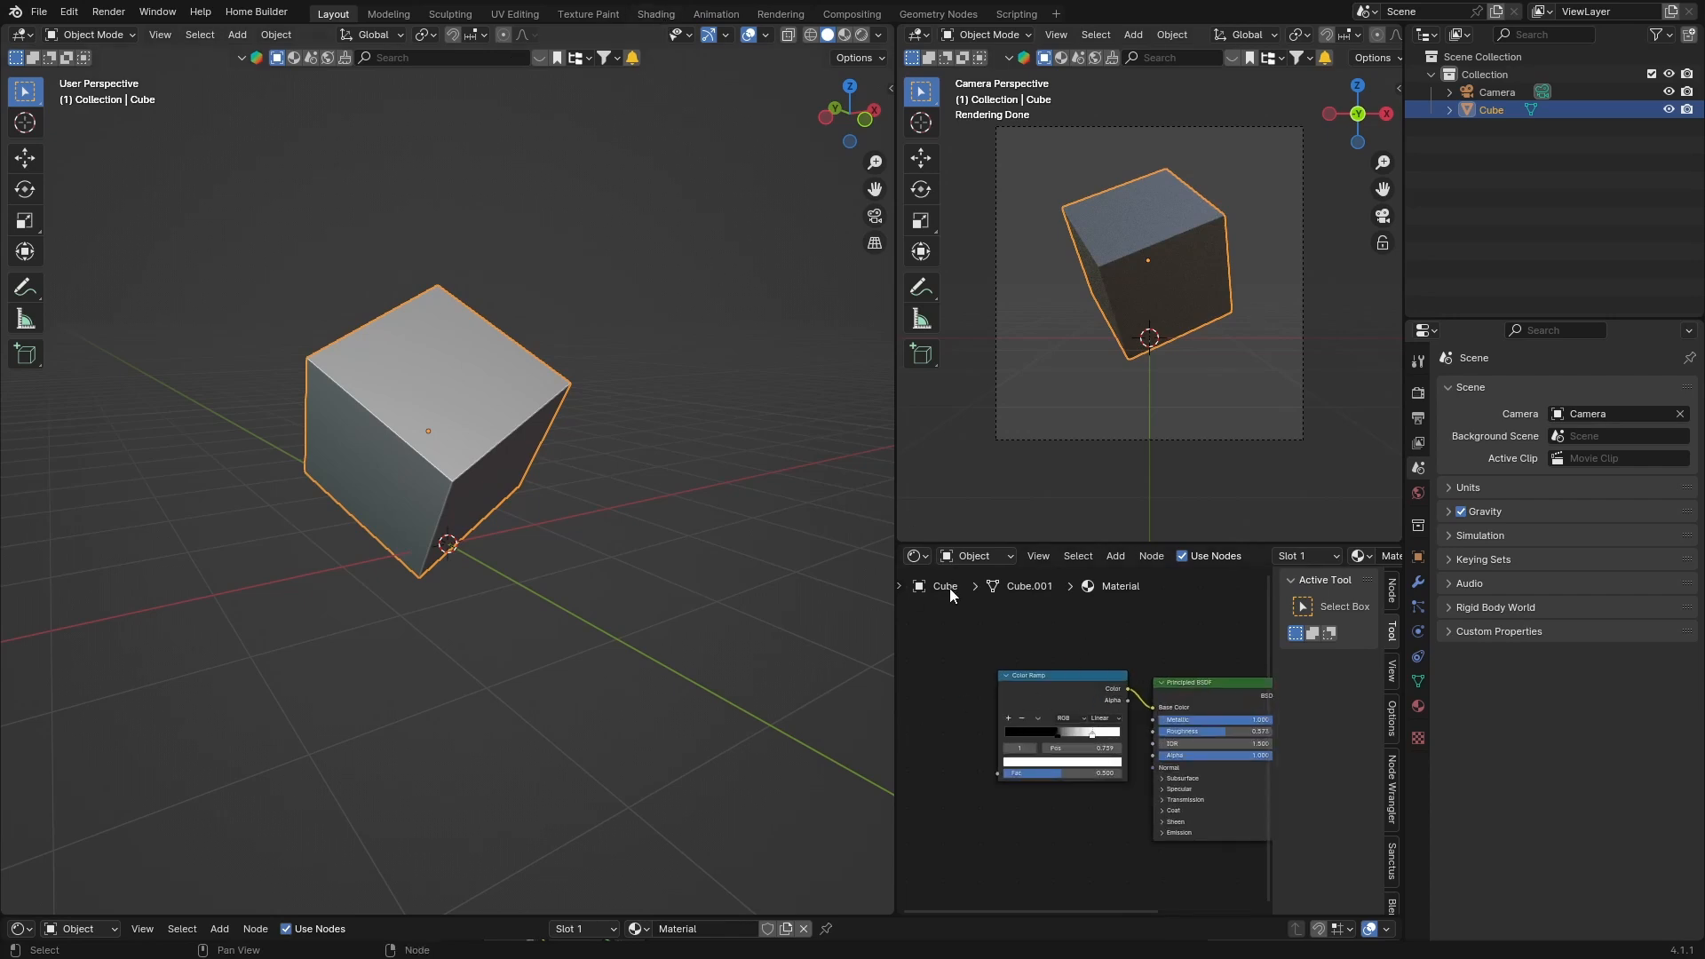
View the cube's material nodes in the Shading workspace, return to the Layout workspace and delete the cube.
left_click(656, 14)
middle_click_drag(536, 755, 814, 838)
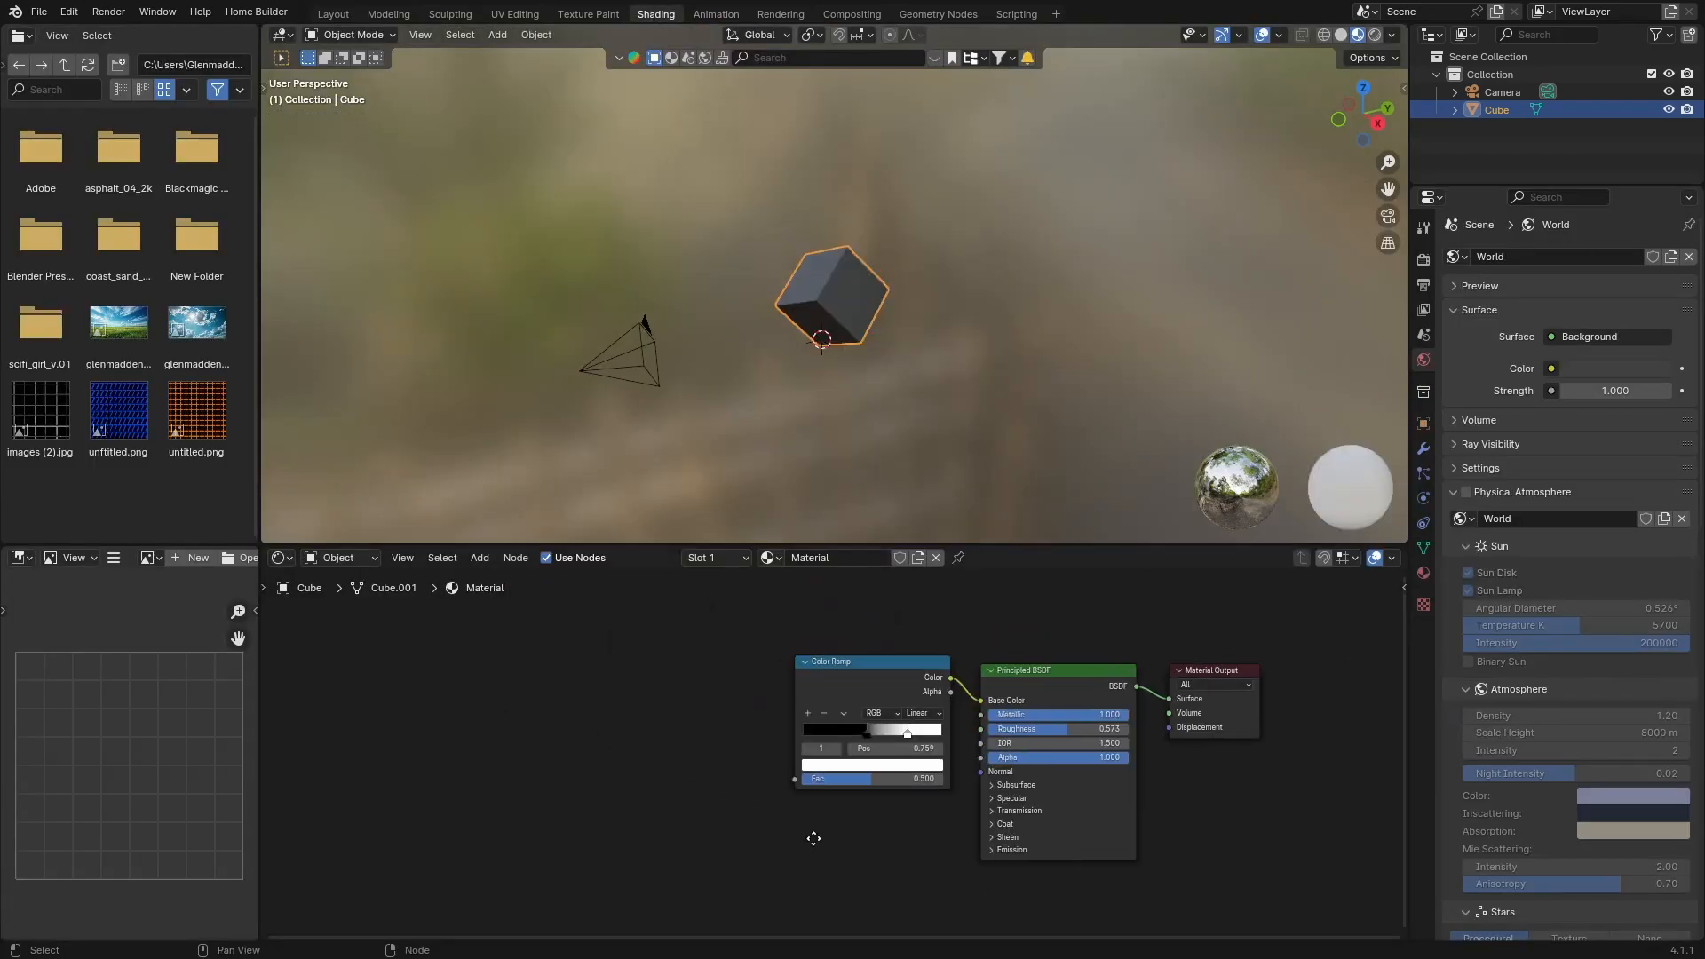
left_click(333, 14)
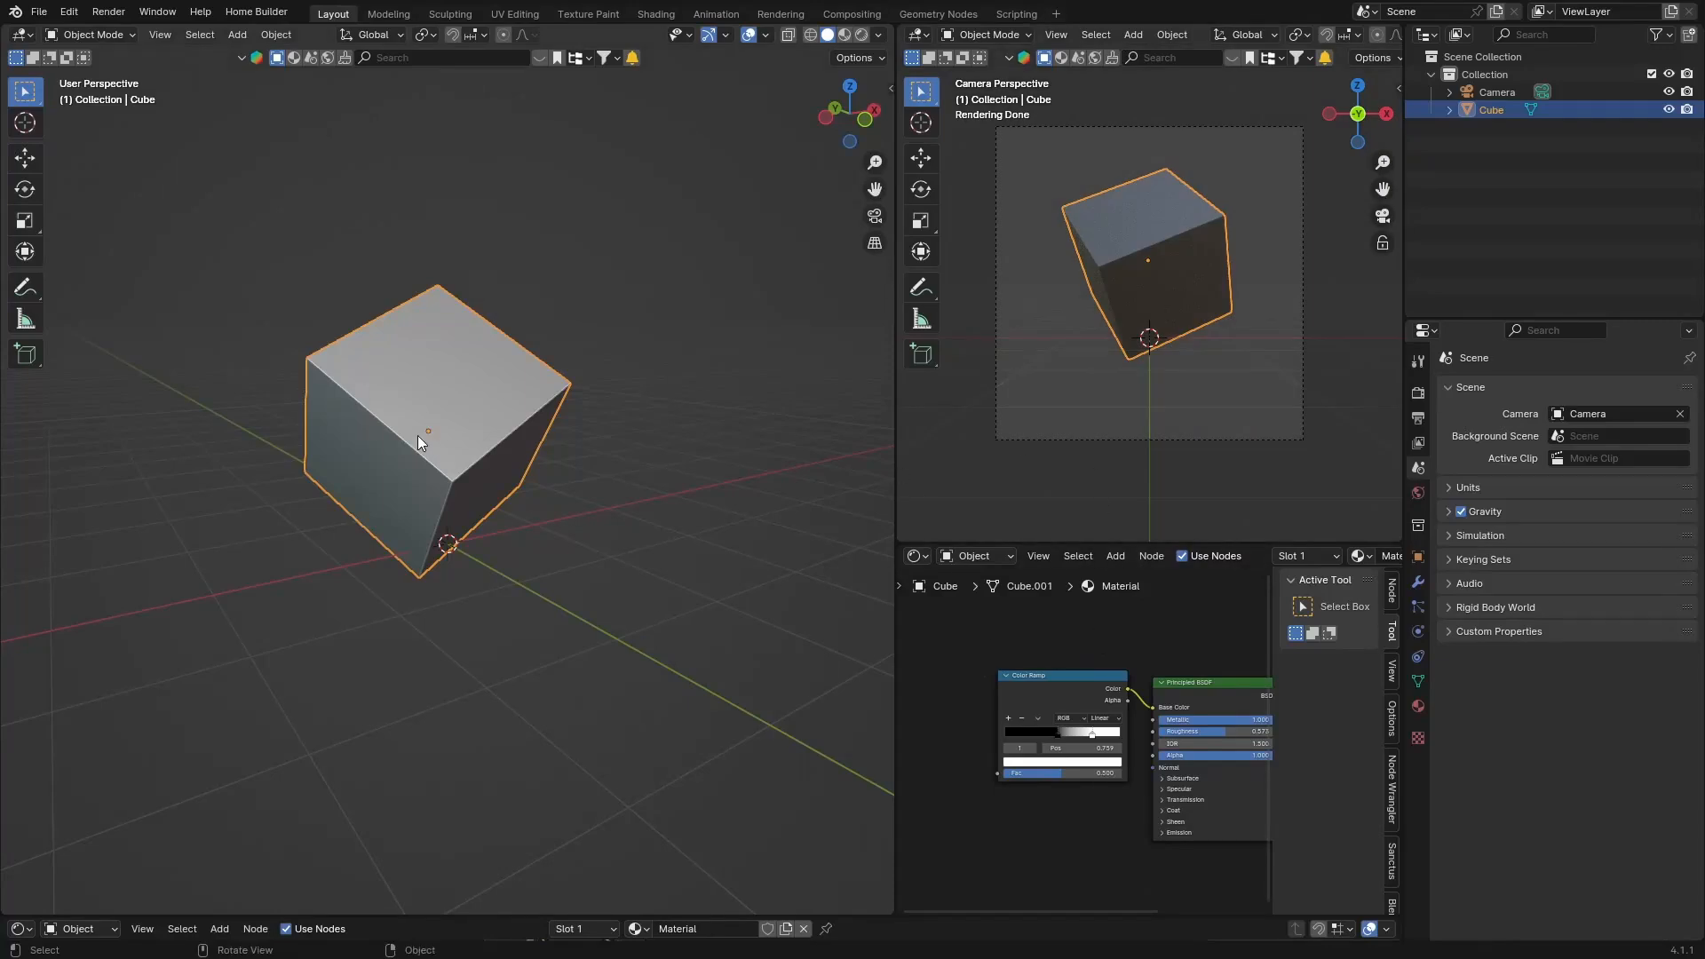
key("Delete")
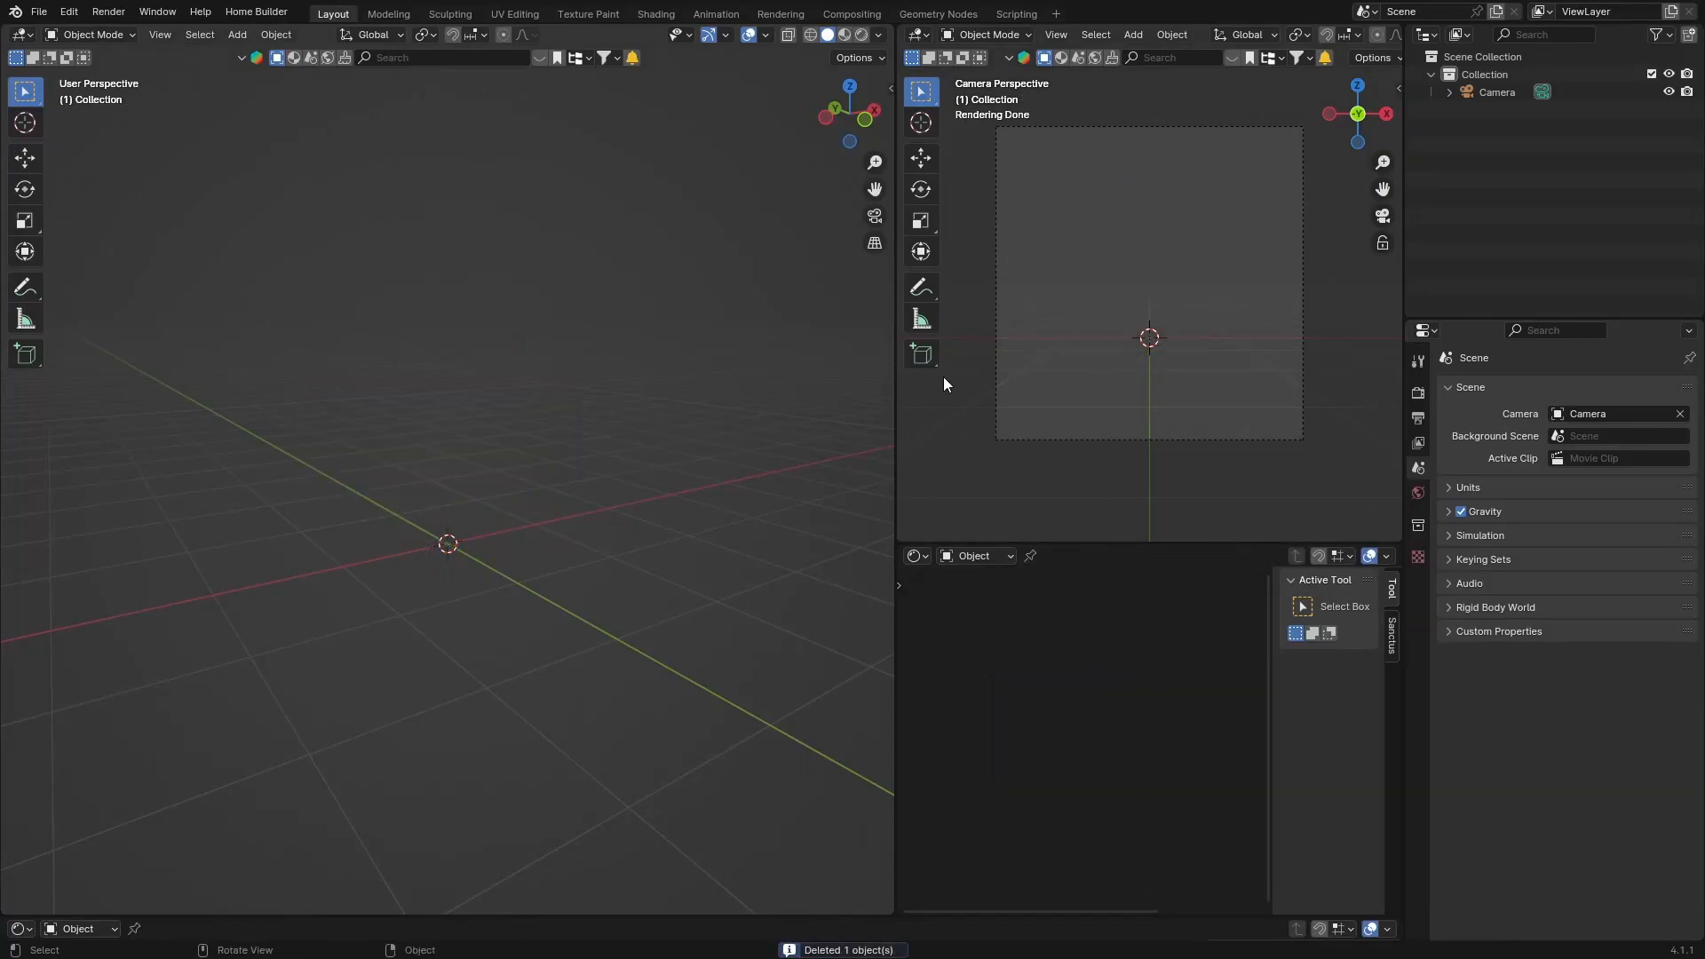
Set the maximum samples for the final Cycles render to 300.
left_click(1418, 394)
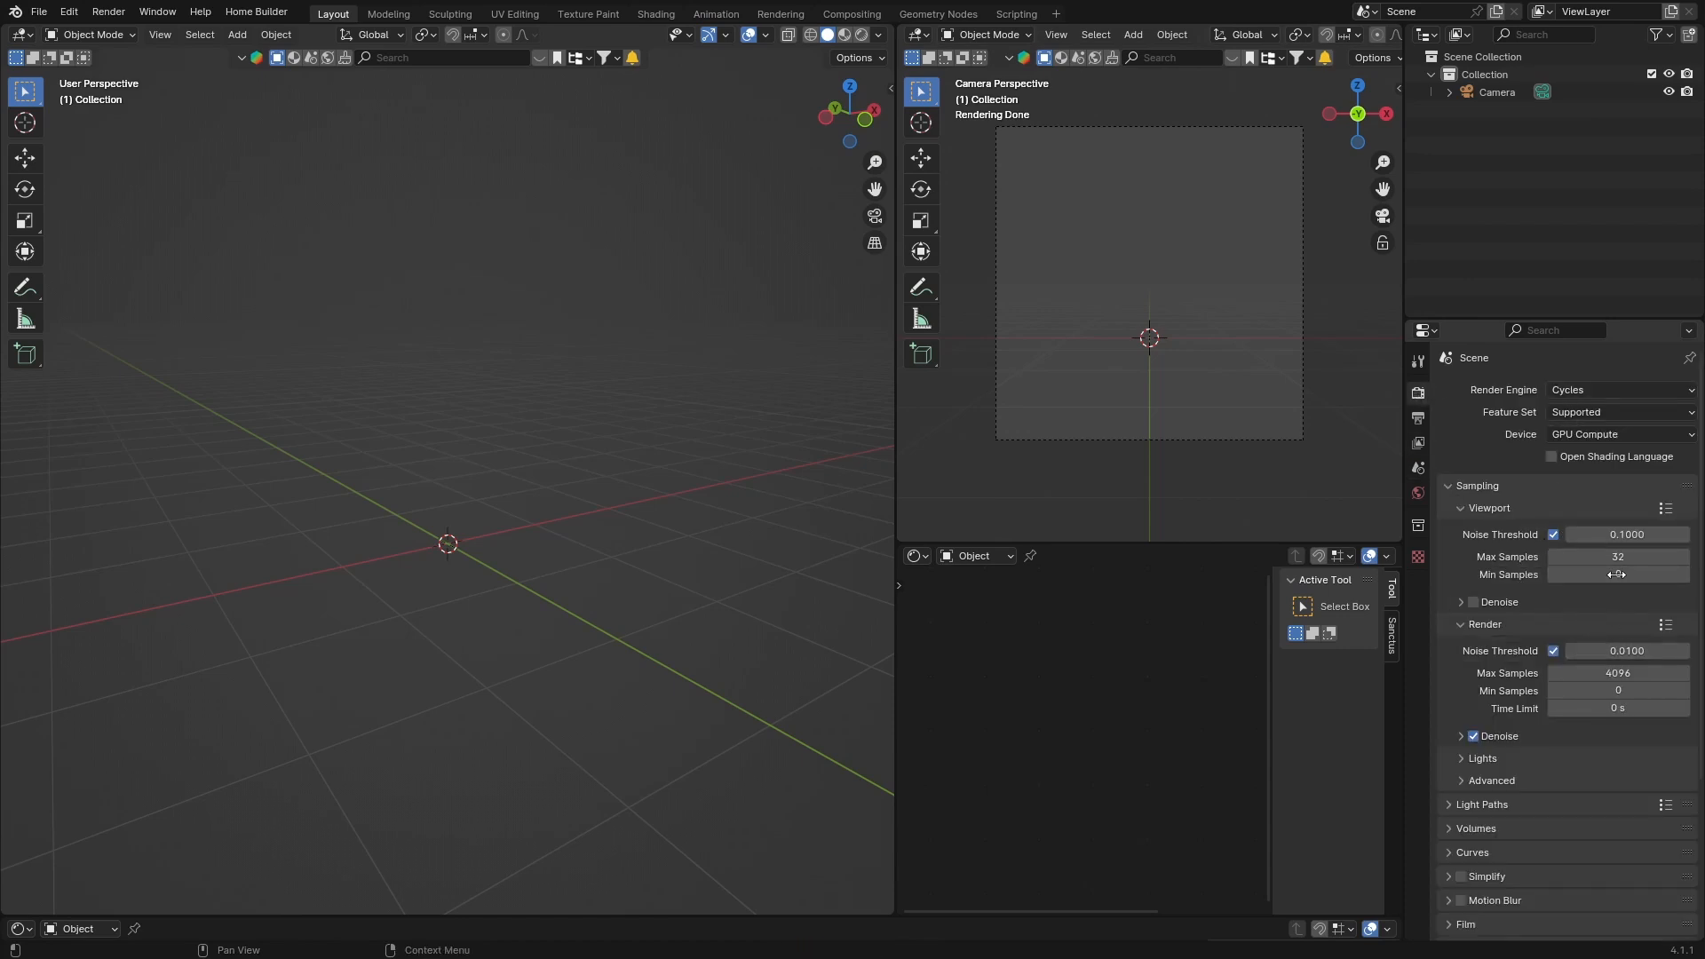
left_click(1610, 675)
key("BackSpace")
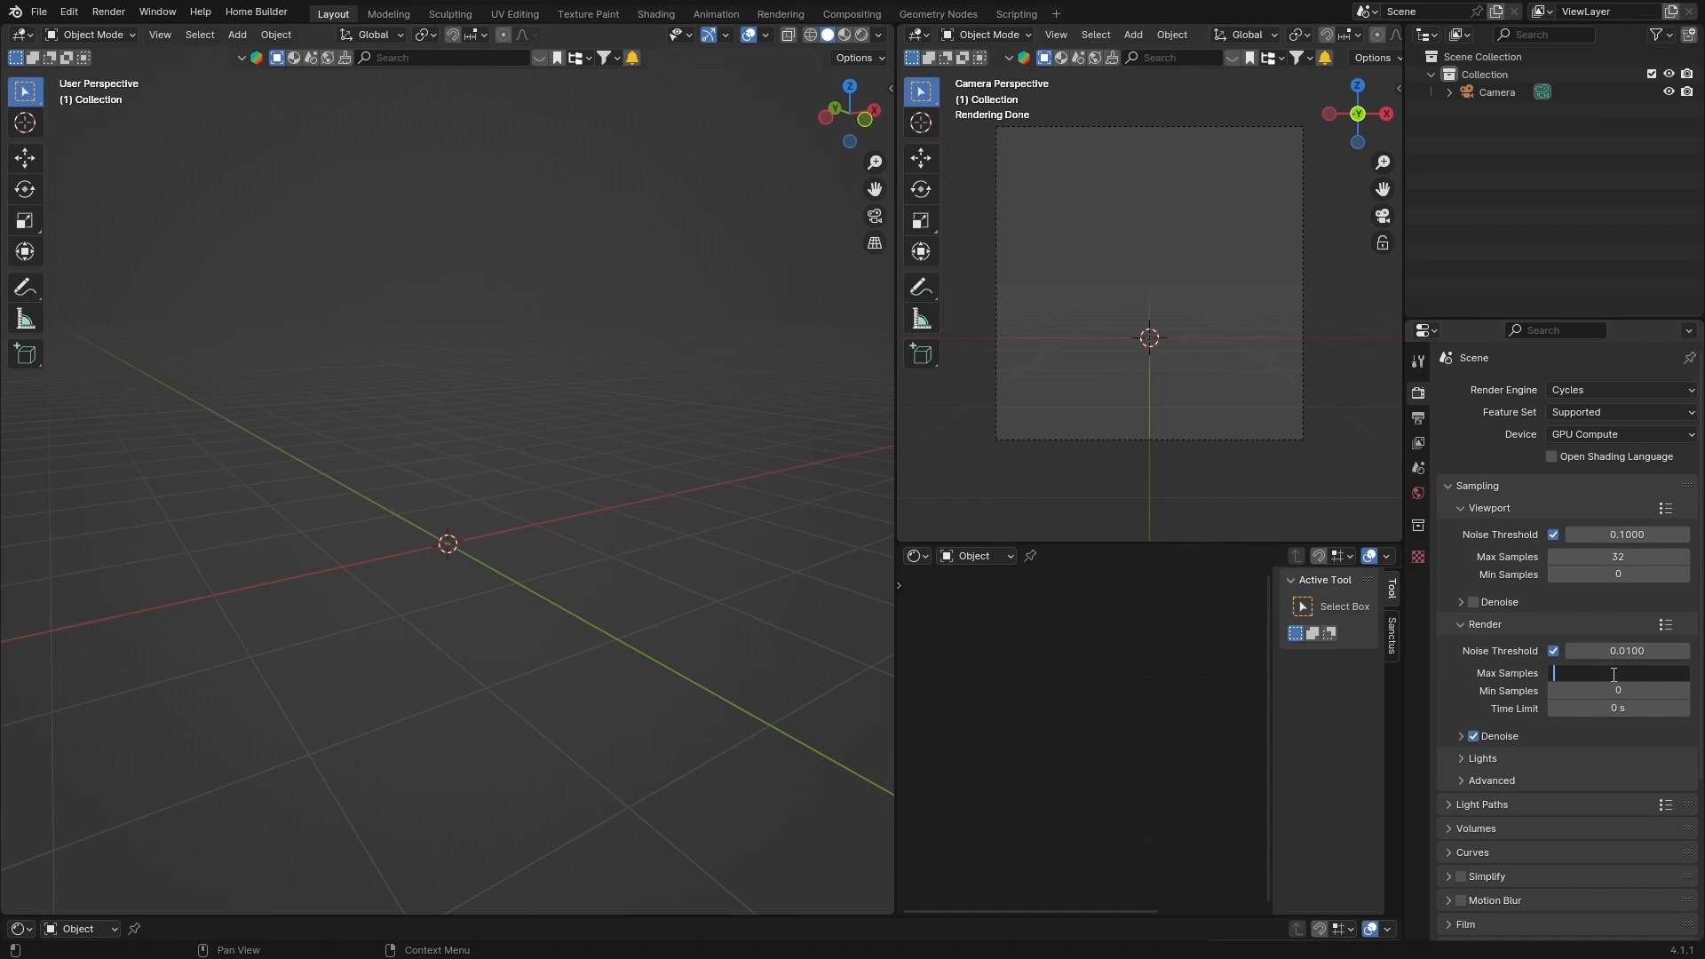
type("300")
key("Return")
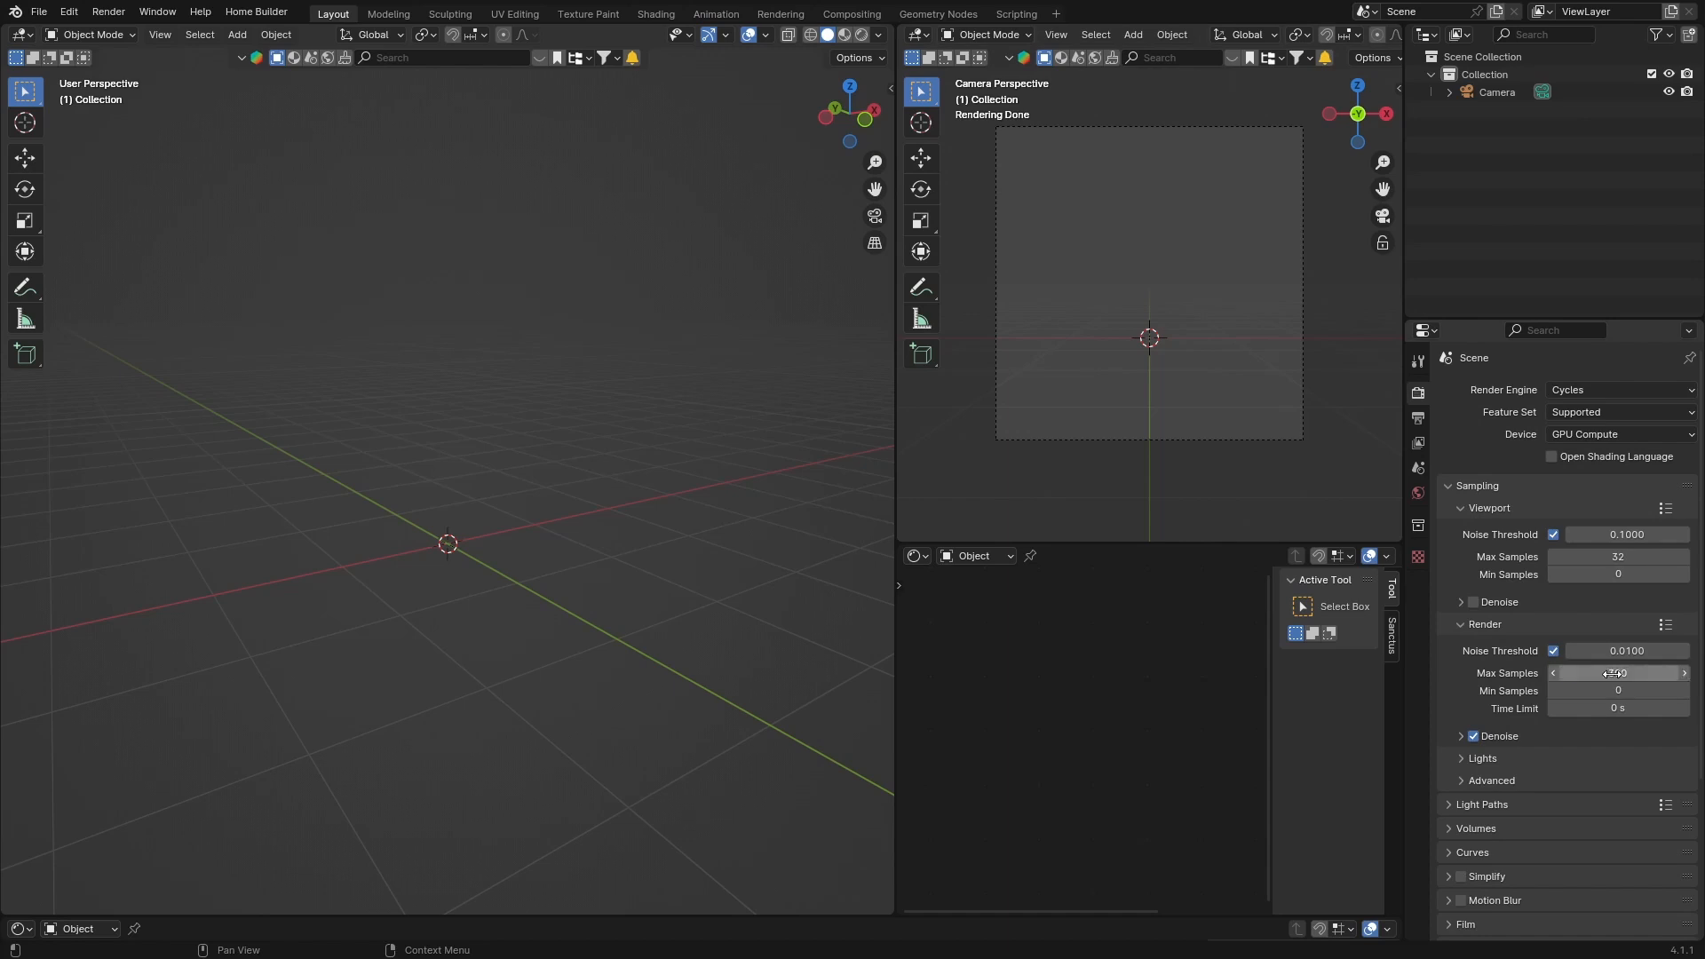
Set the render performance tile size to 256 and enable Persistent Data.
scroll(1564, 677, "down", 5)
left_click(1448, 736)
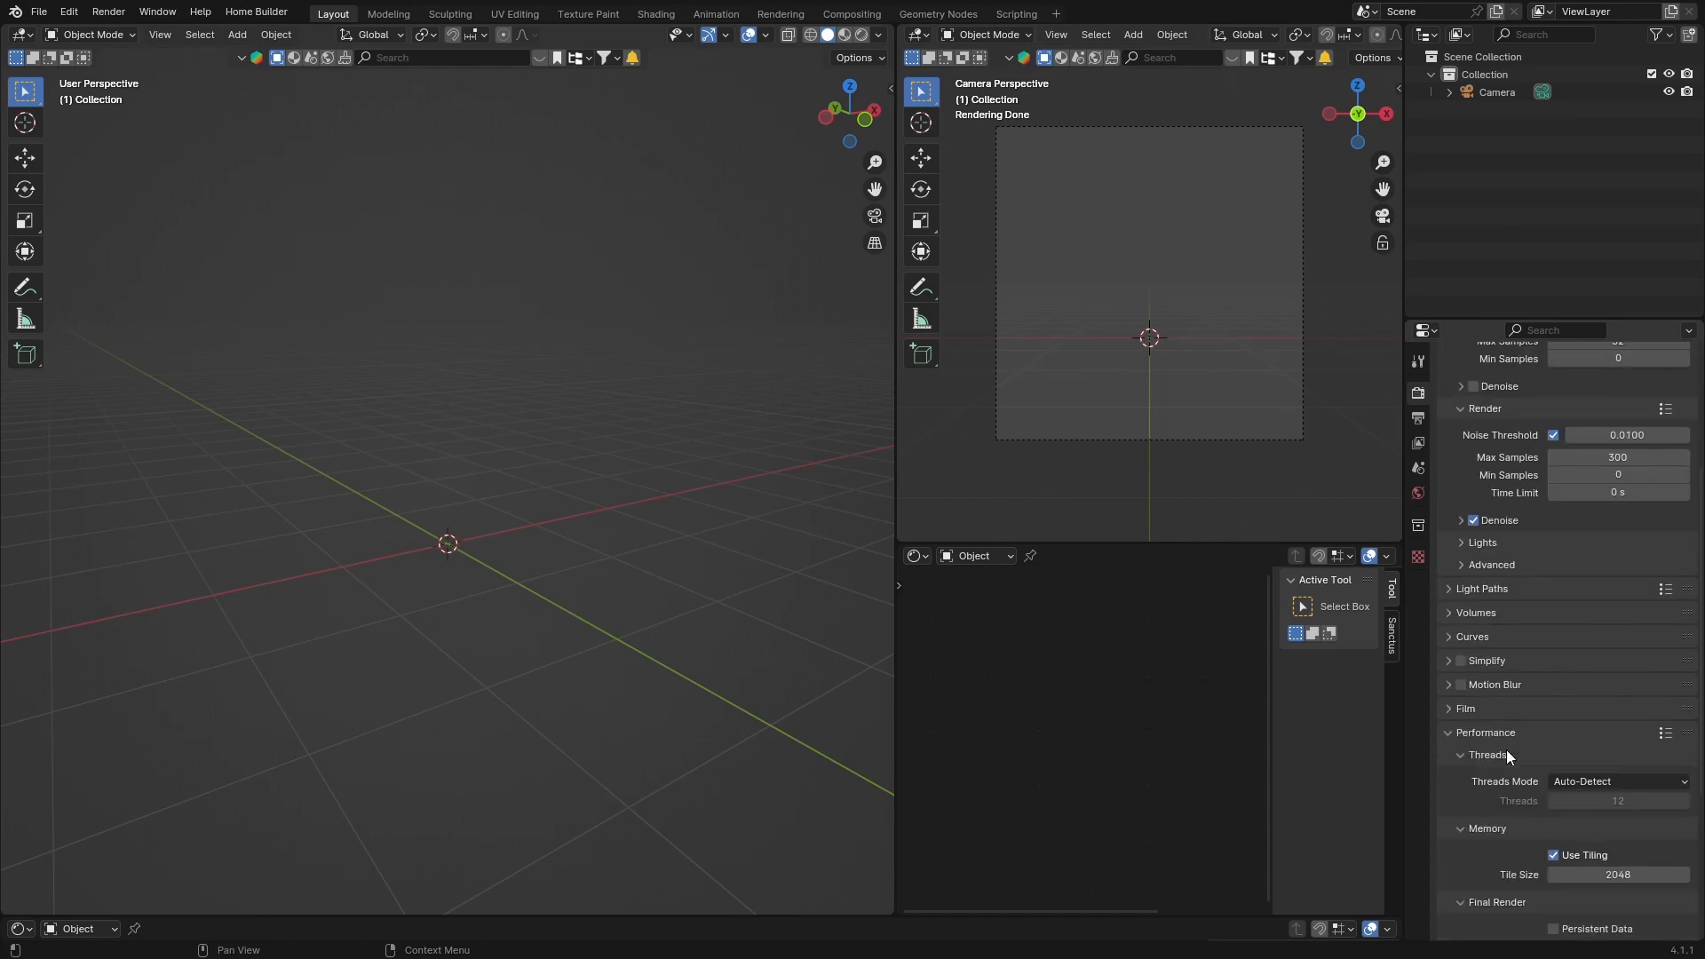
scroll(1528, 753, "down", 4)
left_click(1596, 733)
key("BackSpace")
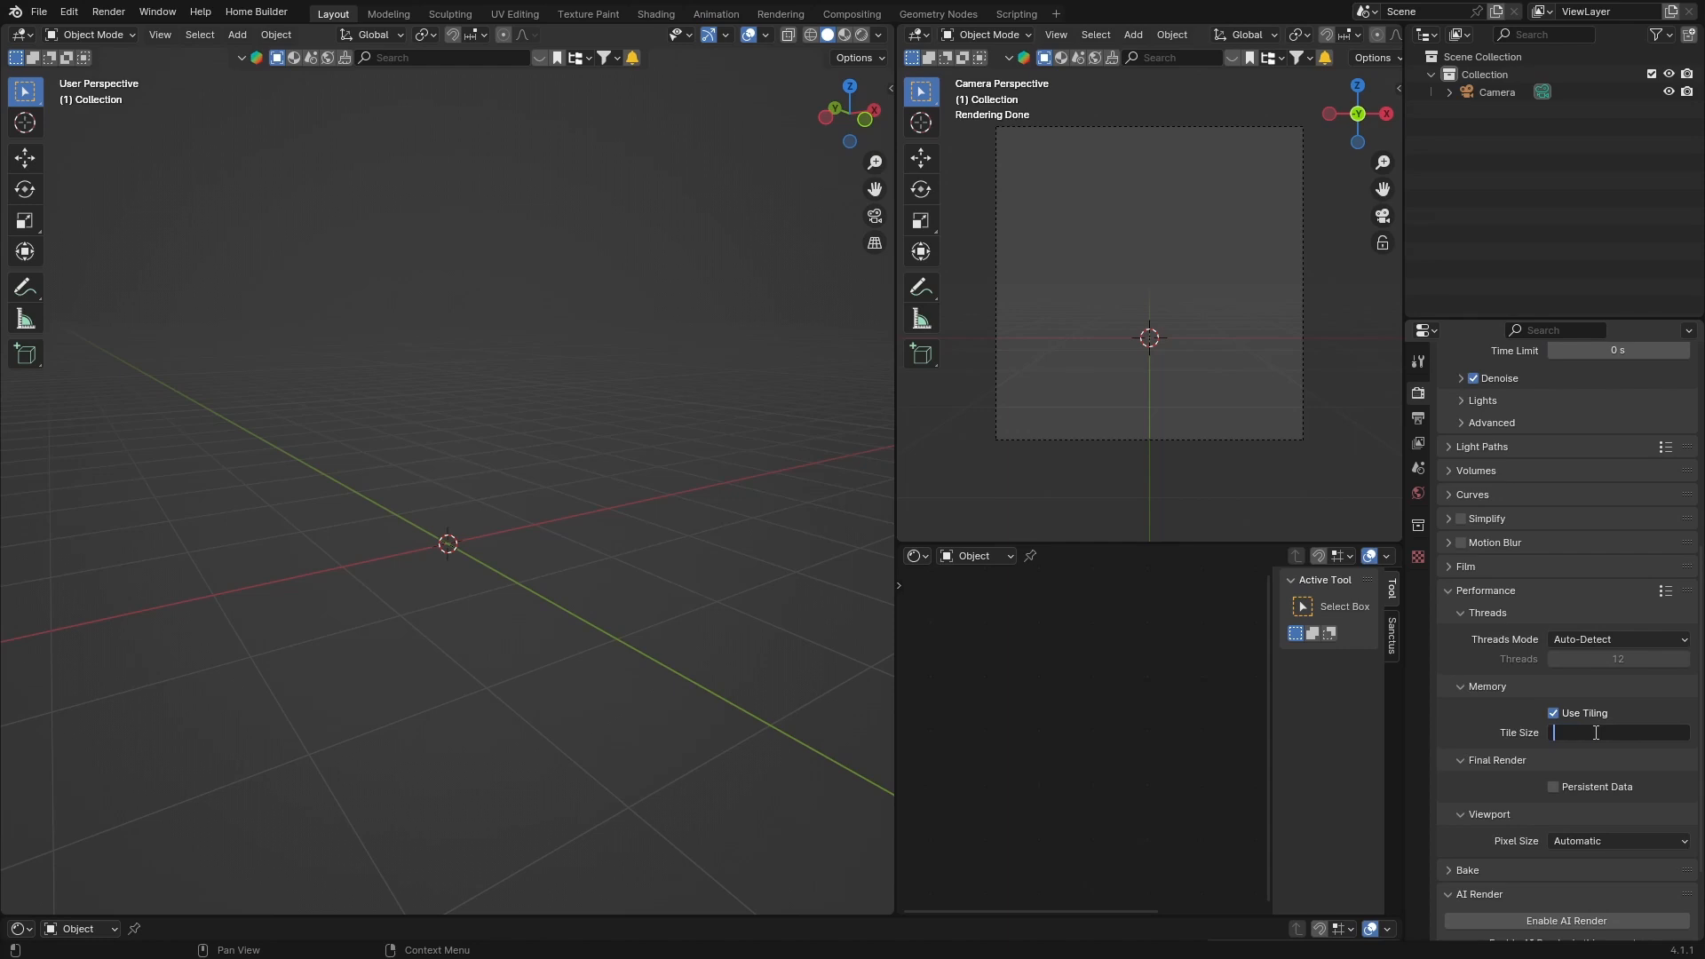
key("Return")
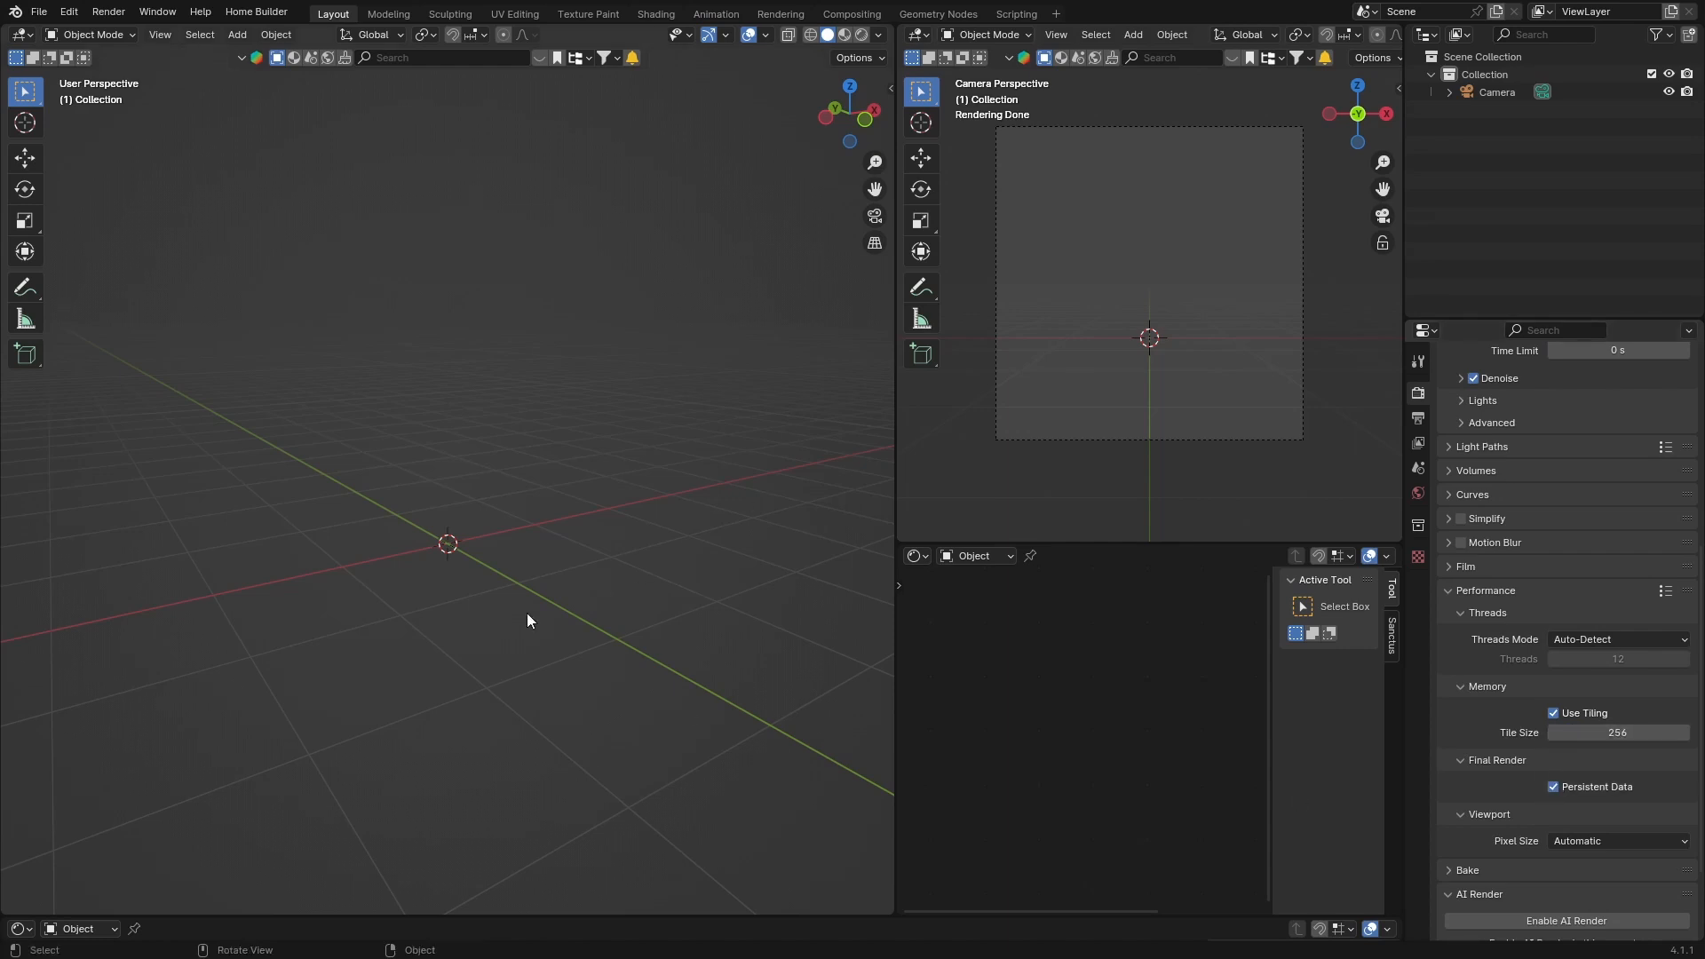
middle_click_drag(419, 615, 439, 548)
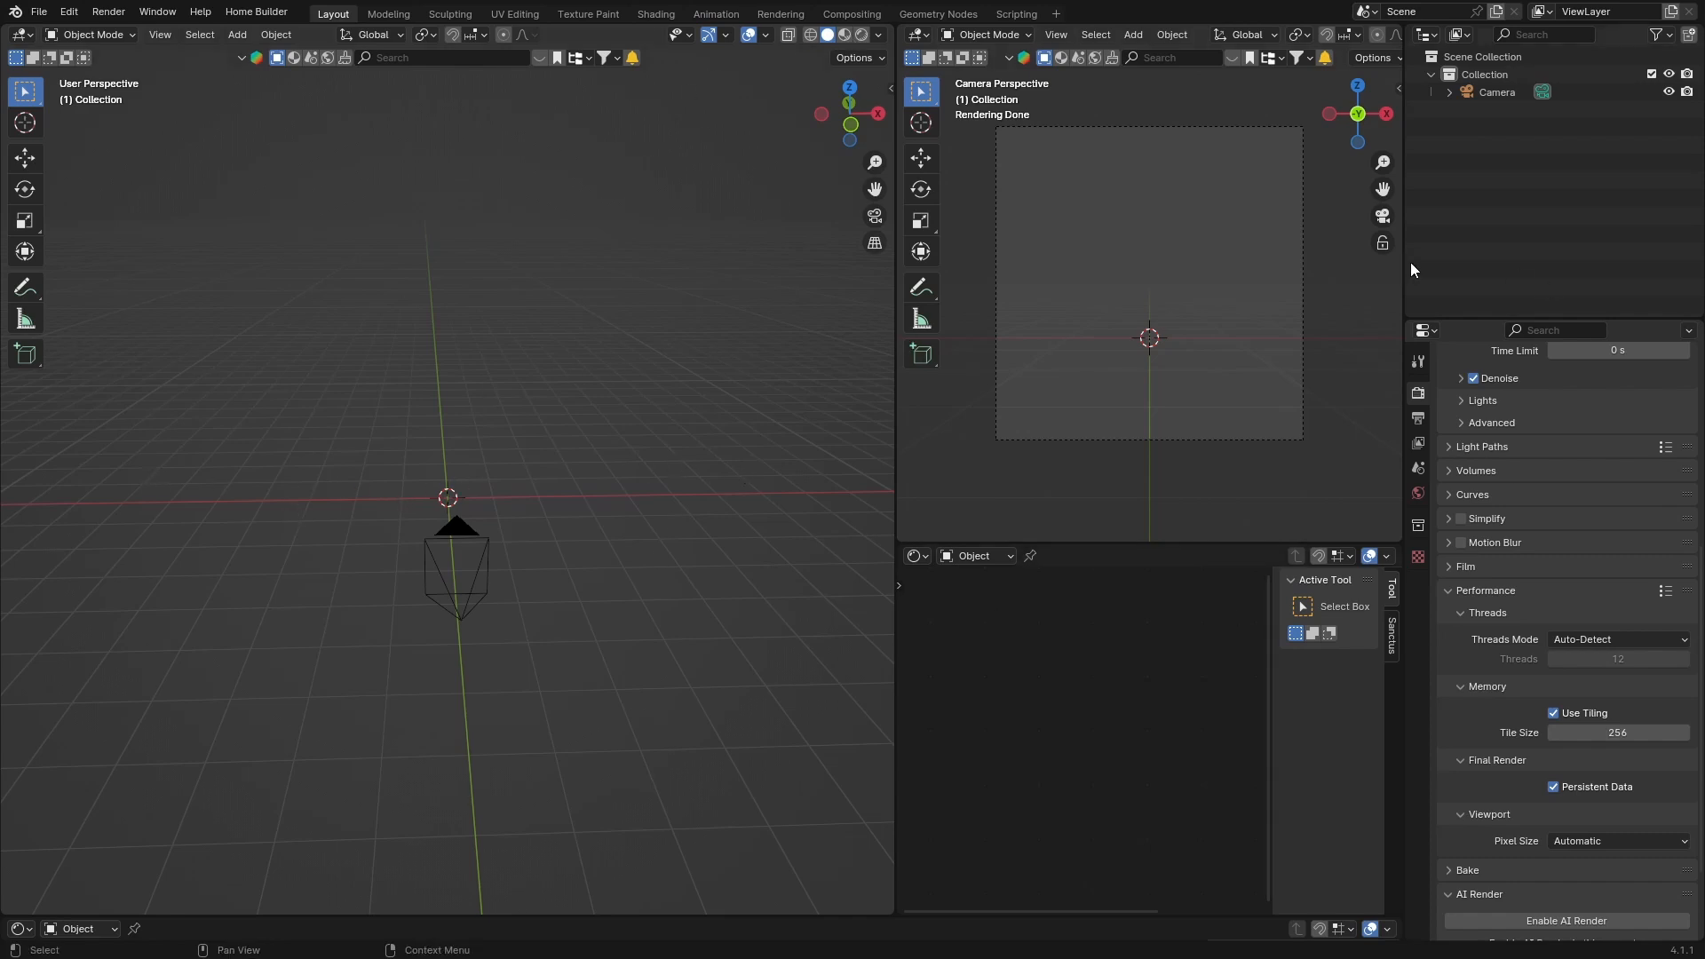
Resize the workspace areas, widening the main viewport and the outliner and properties column while narrowing the camera and shader areas.
mouse_move(1406, 236)
left_mouse_down()
mouse_move(1470, 234)
mouse_move(1438, 233)
left_mouse_up()
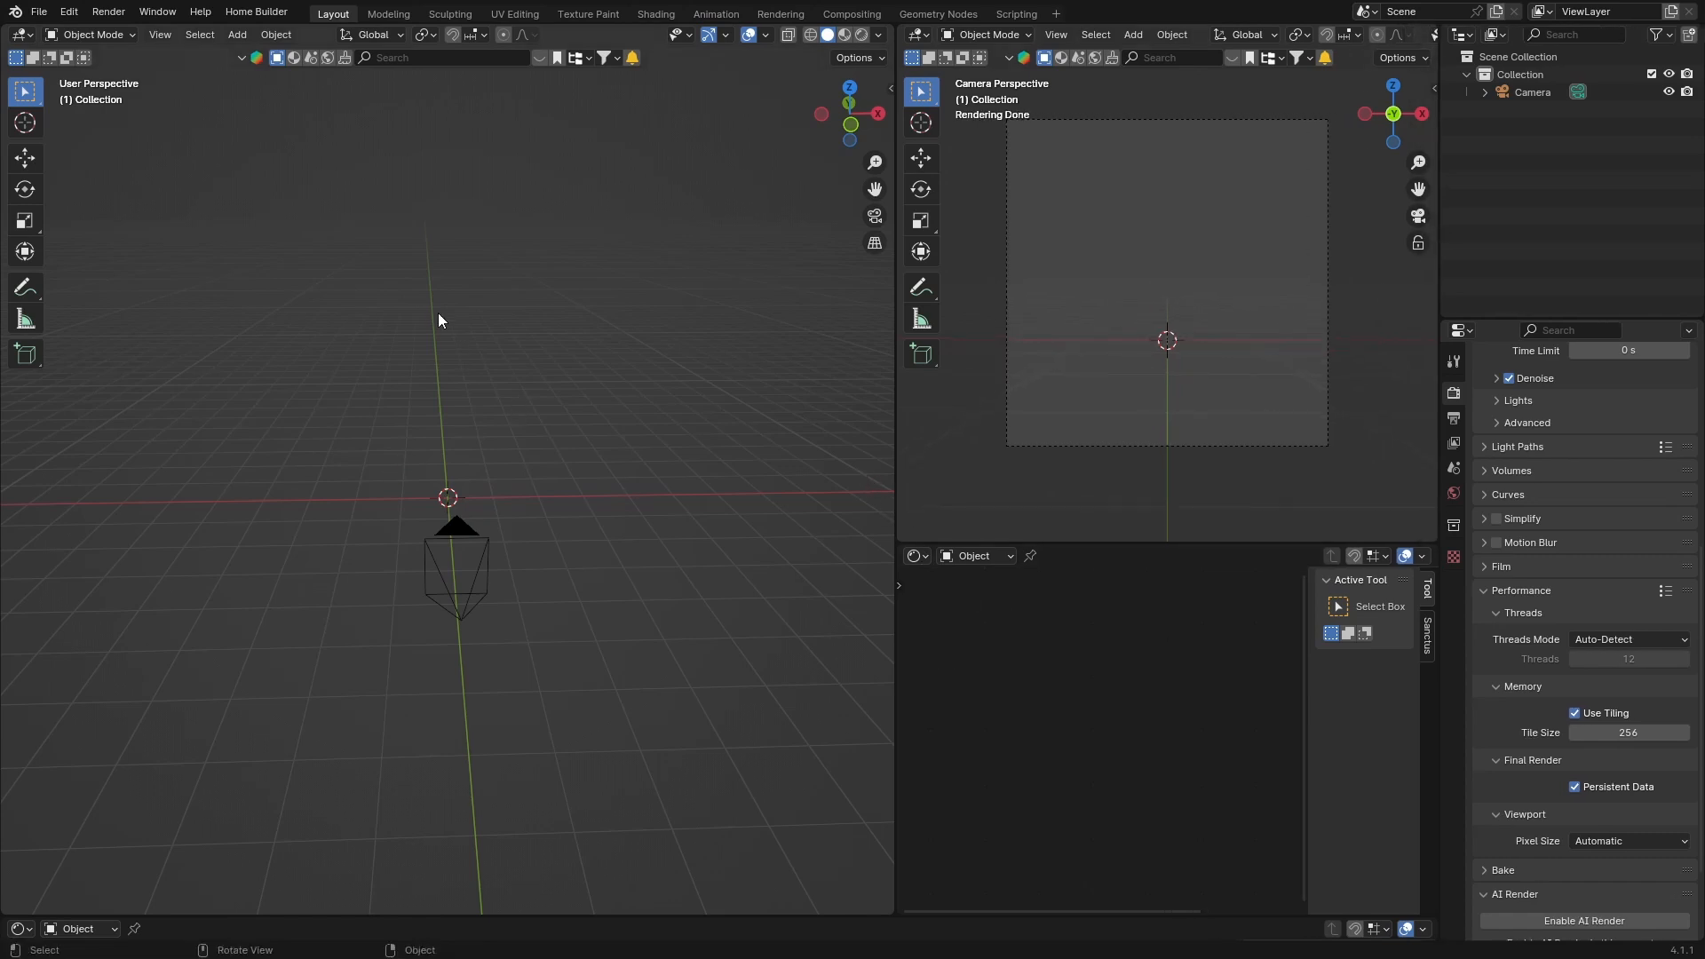
left_click_drag(895, 463, 971, 464)
left_click_drag(1439, 244, 1387, 265)
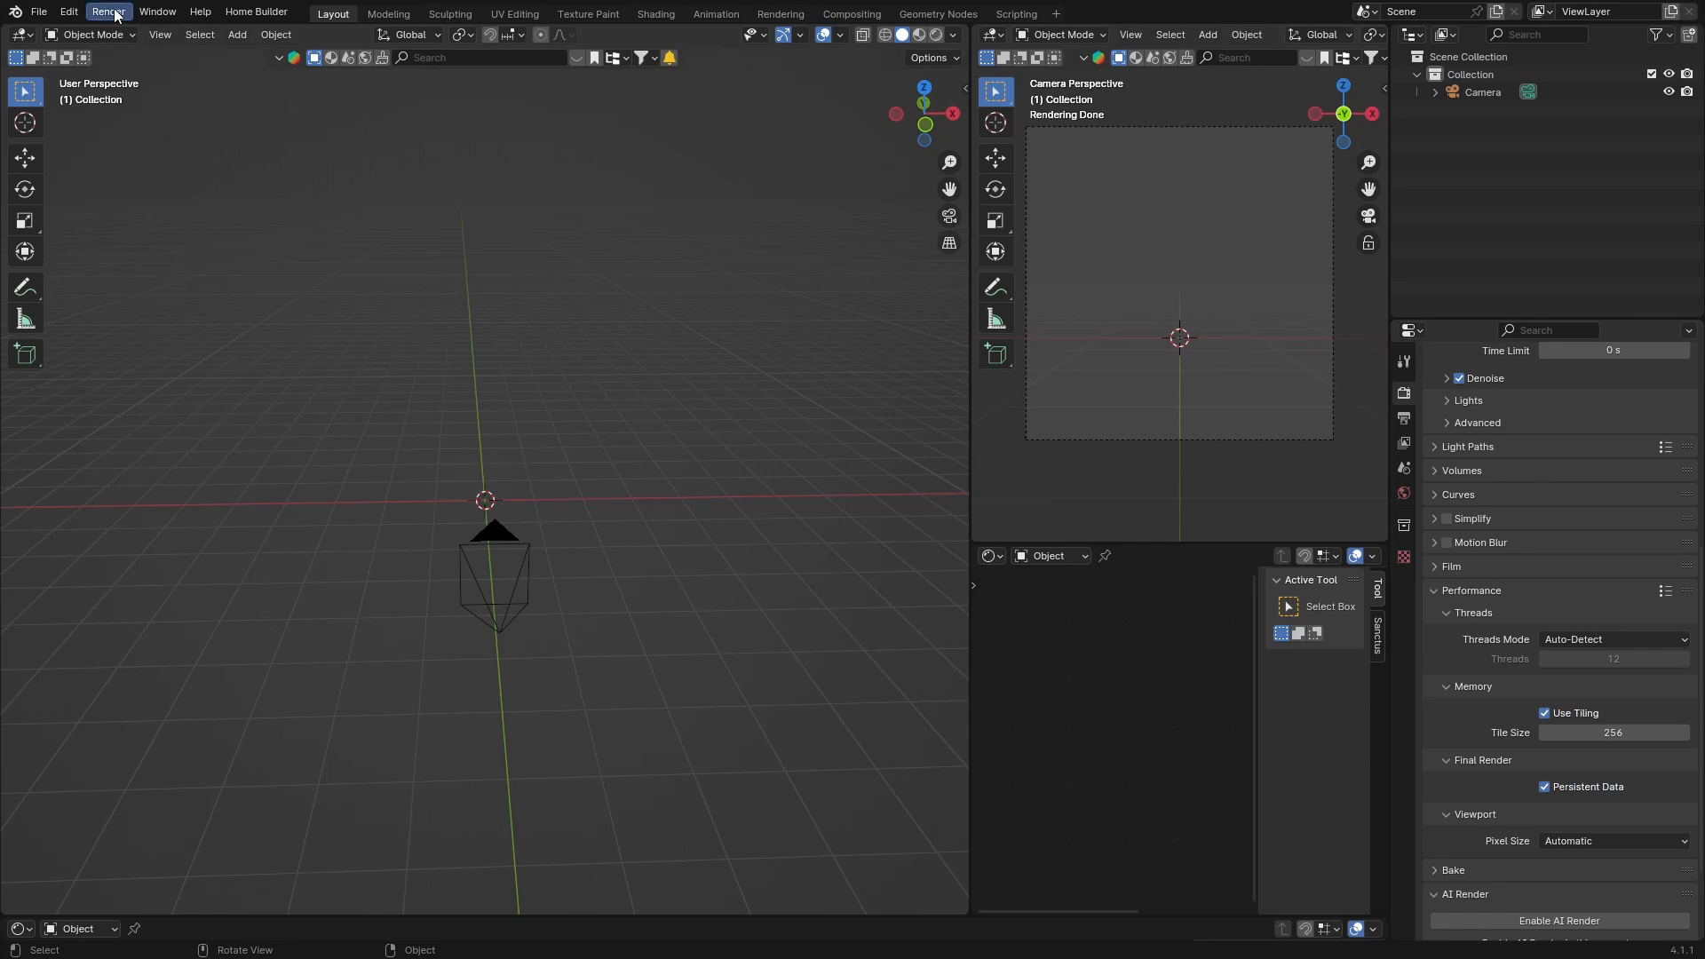
Save the current scene and workspace layout as the default startup file.
left_click(40, 12)
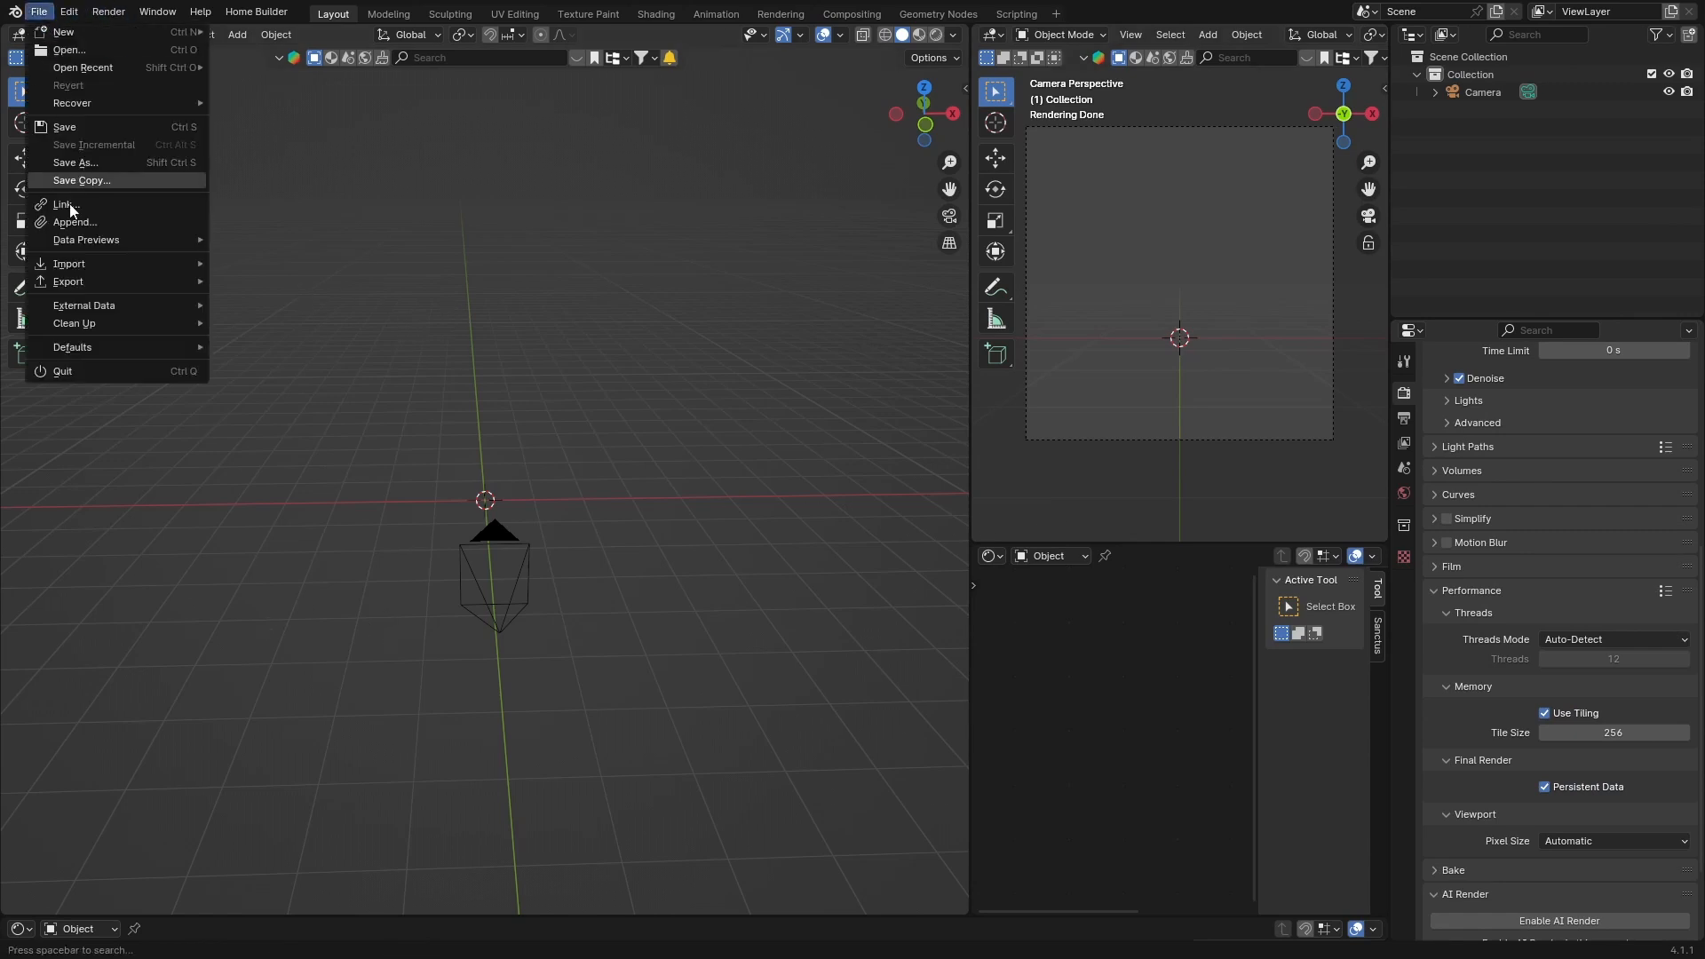
mouse_move(93, 346)
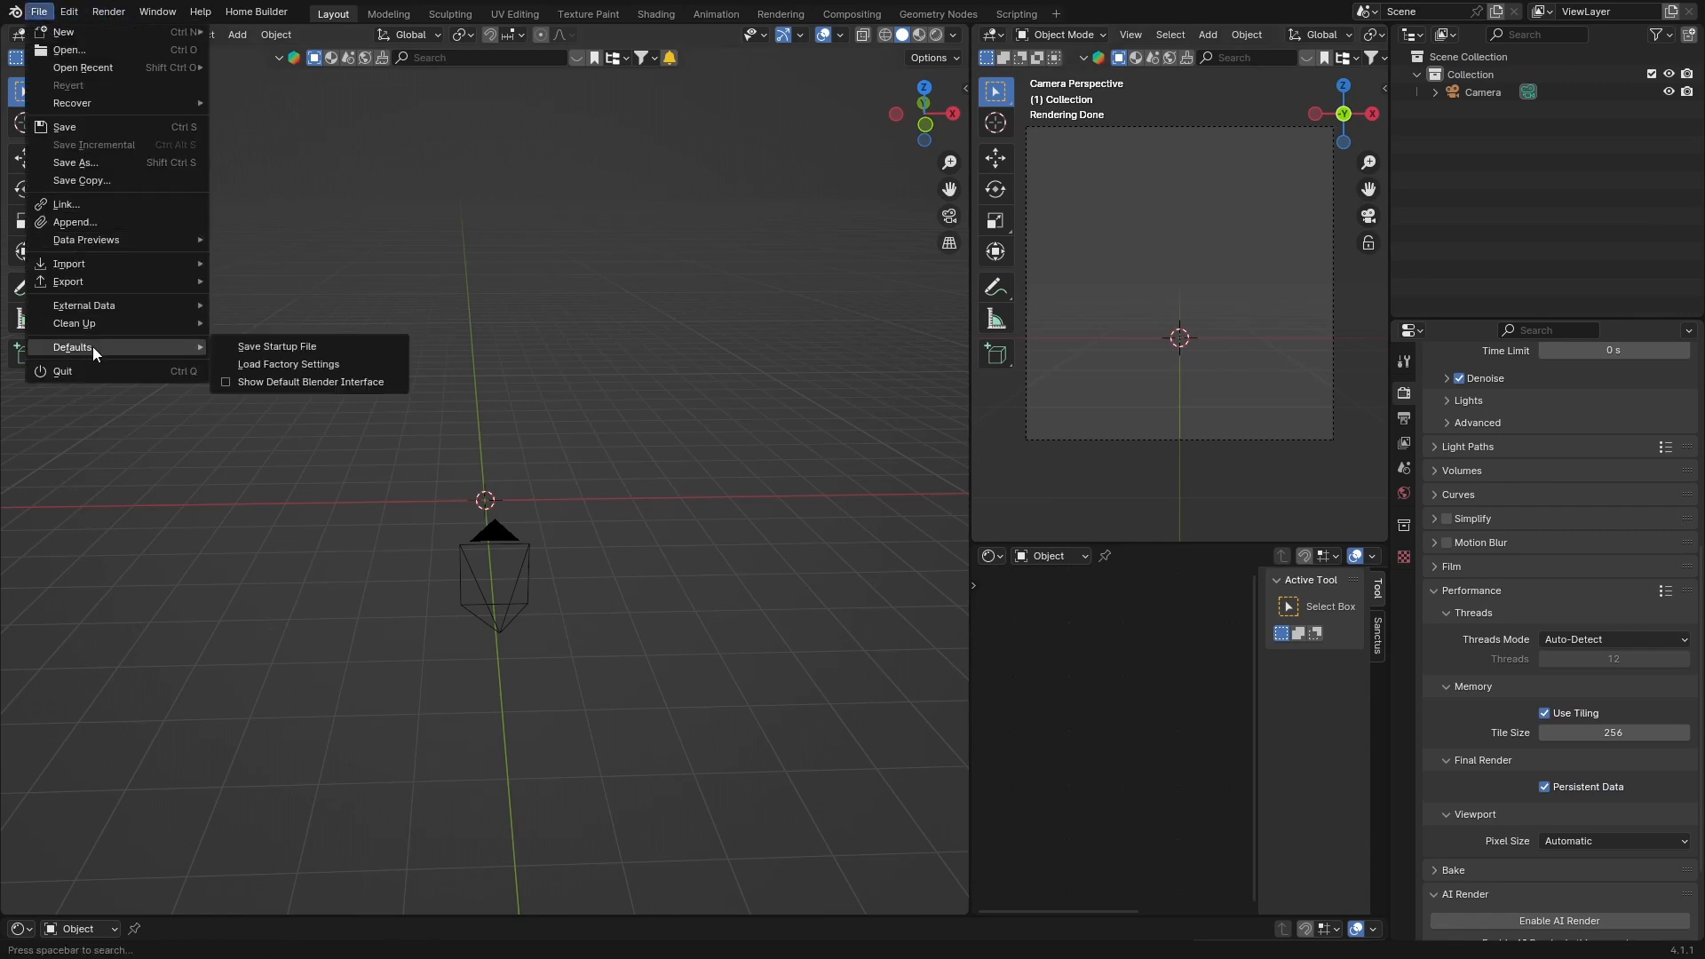
left_click(277, 350)
left_click(228, 349)
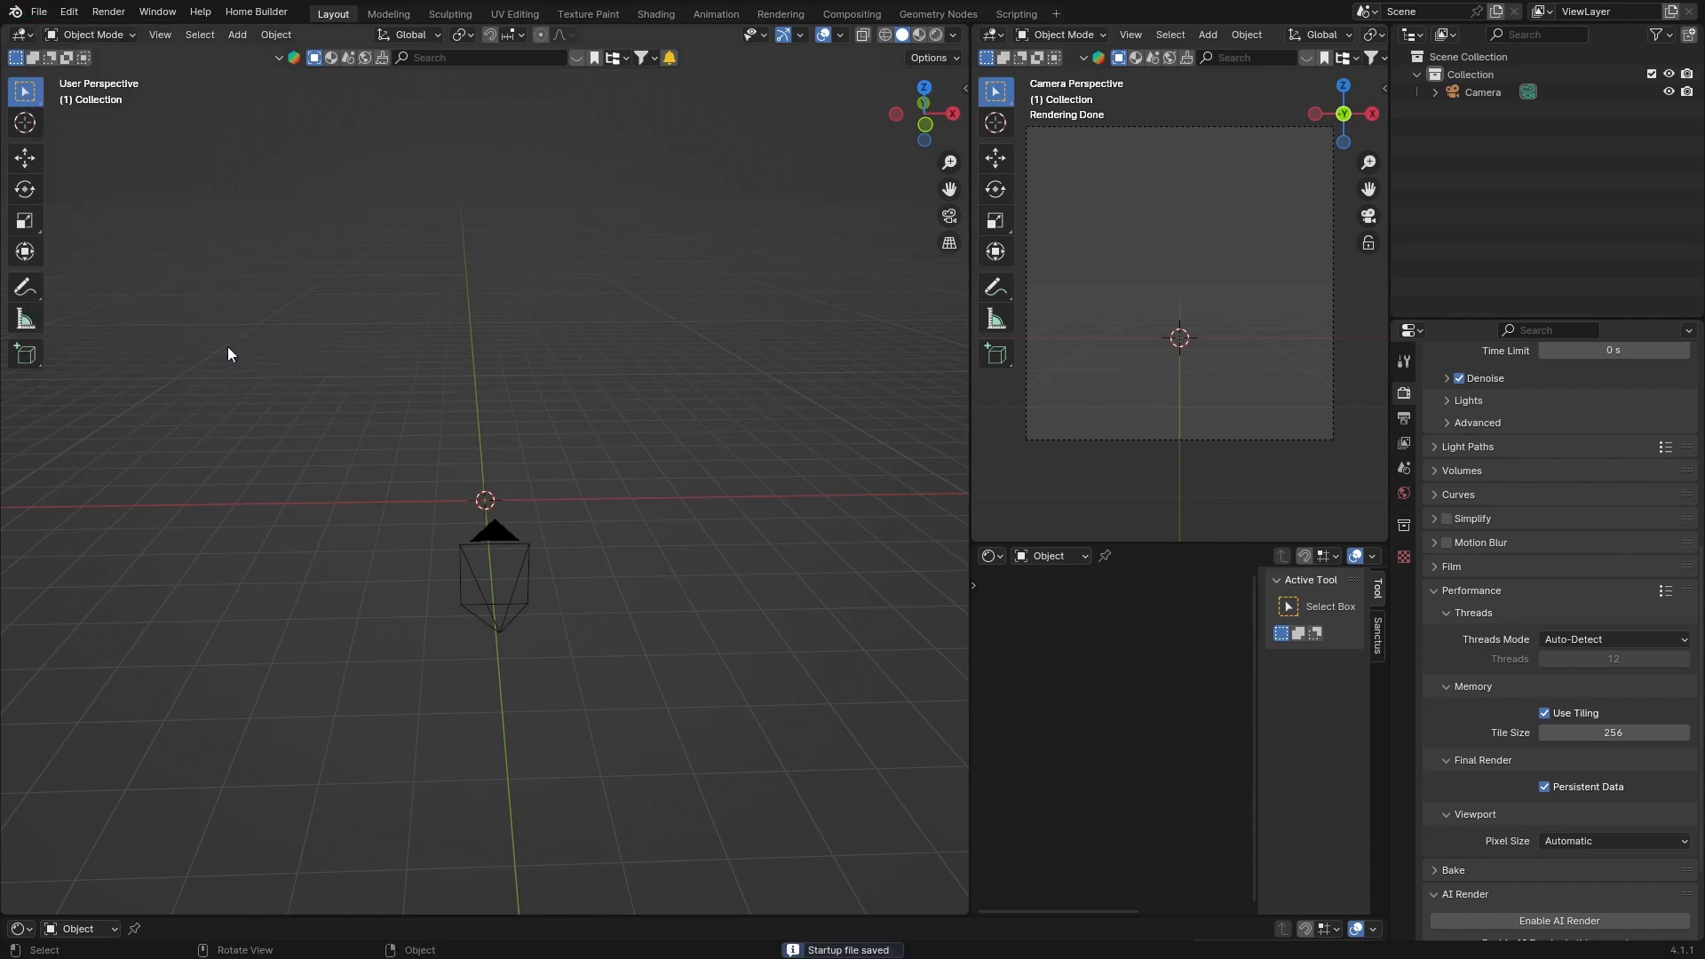
Quit Blender without saving the untitled file and launch it again from the desktop.
key("ctrl+q")
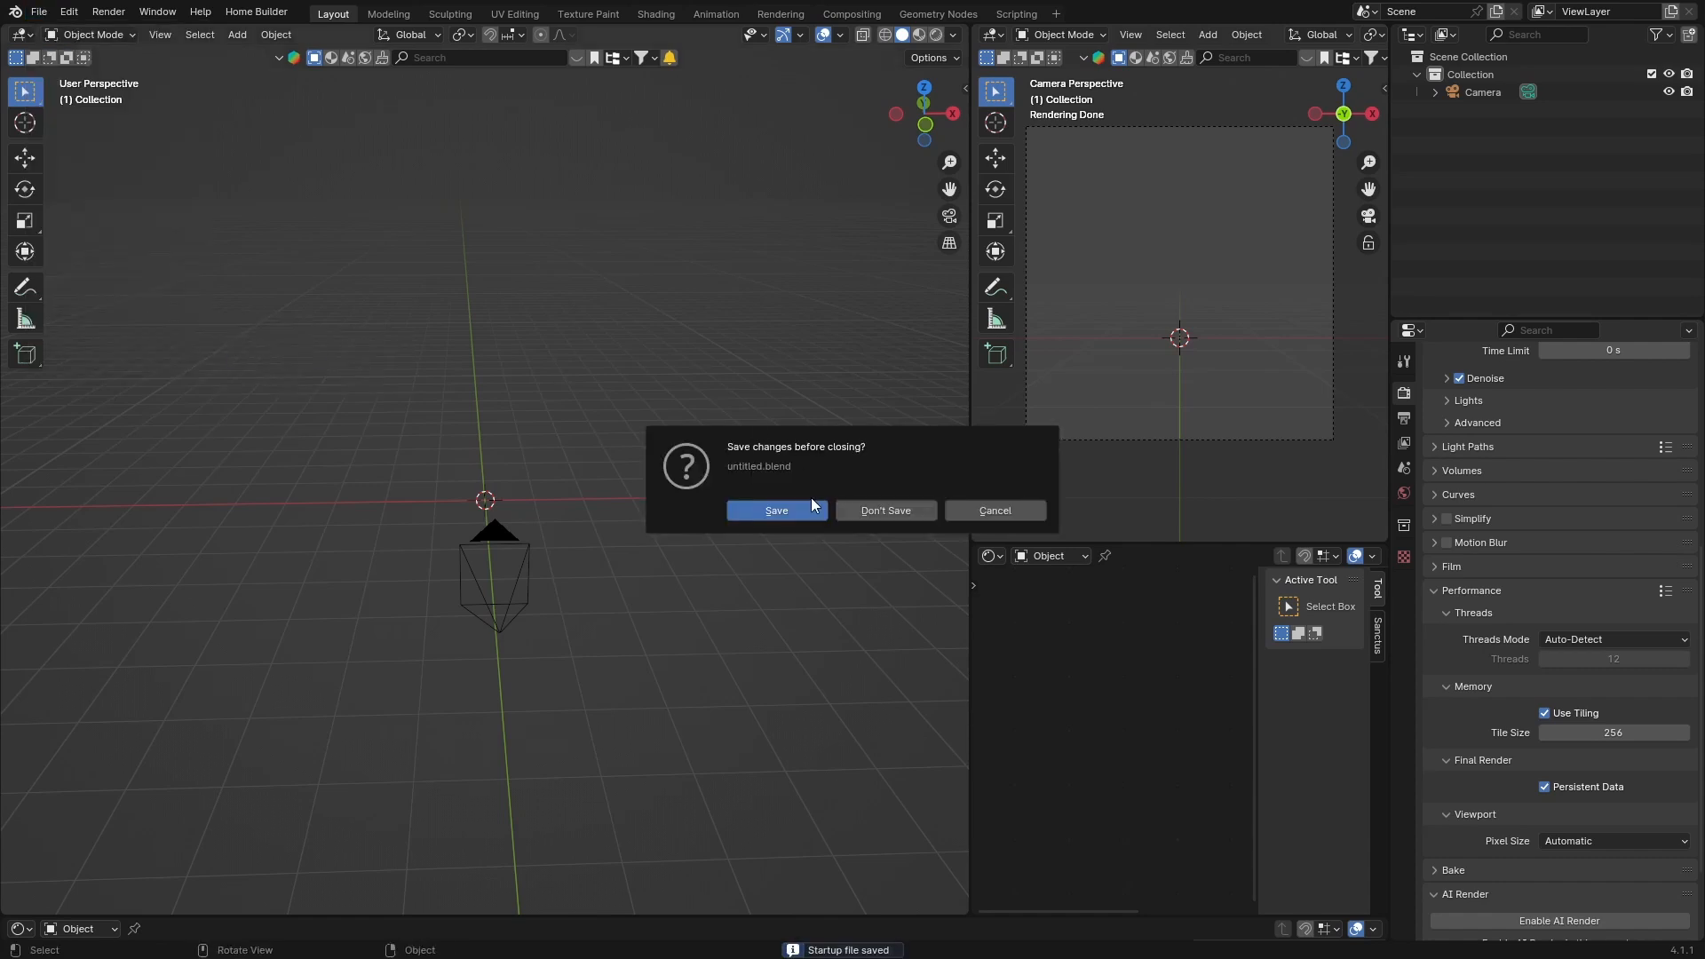
left_click(872, 510)
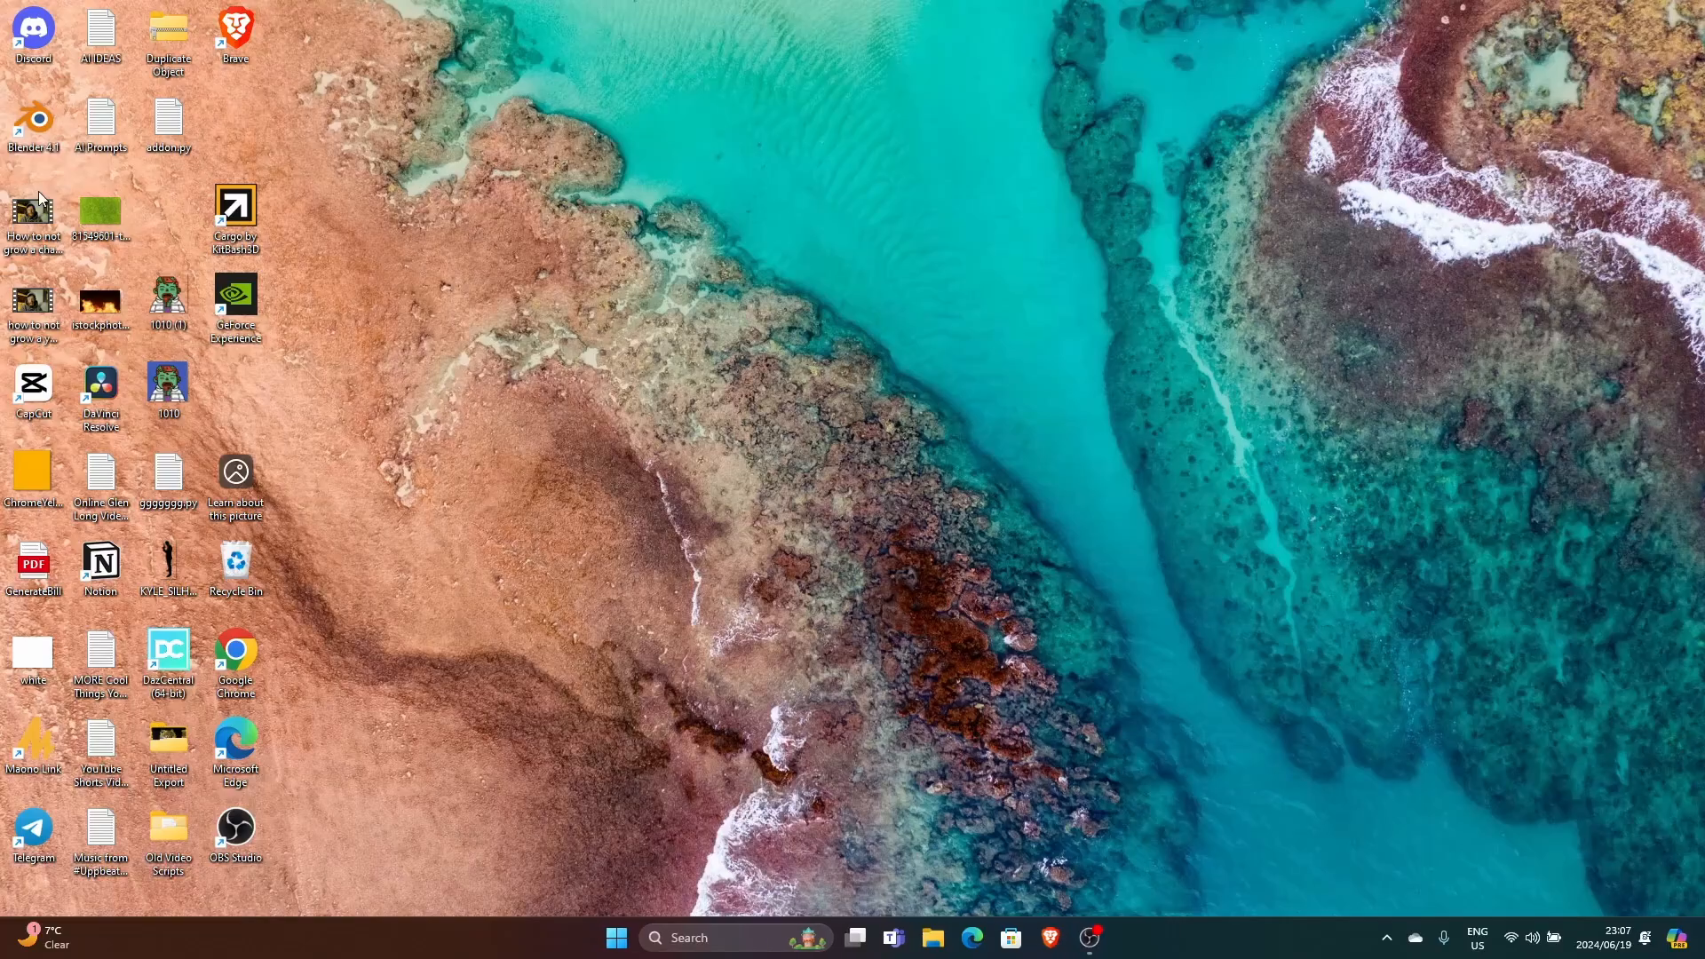
double_click(24, 142)
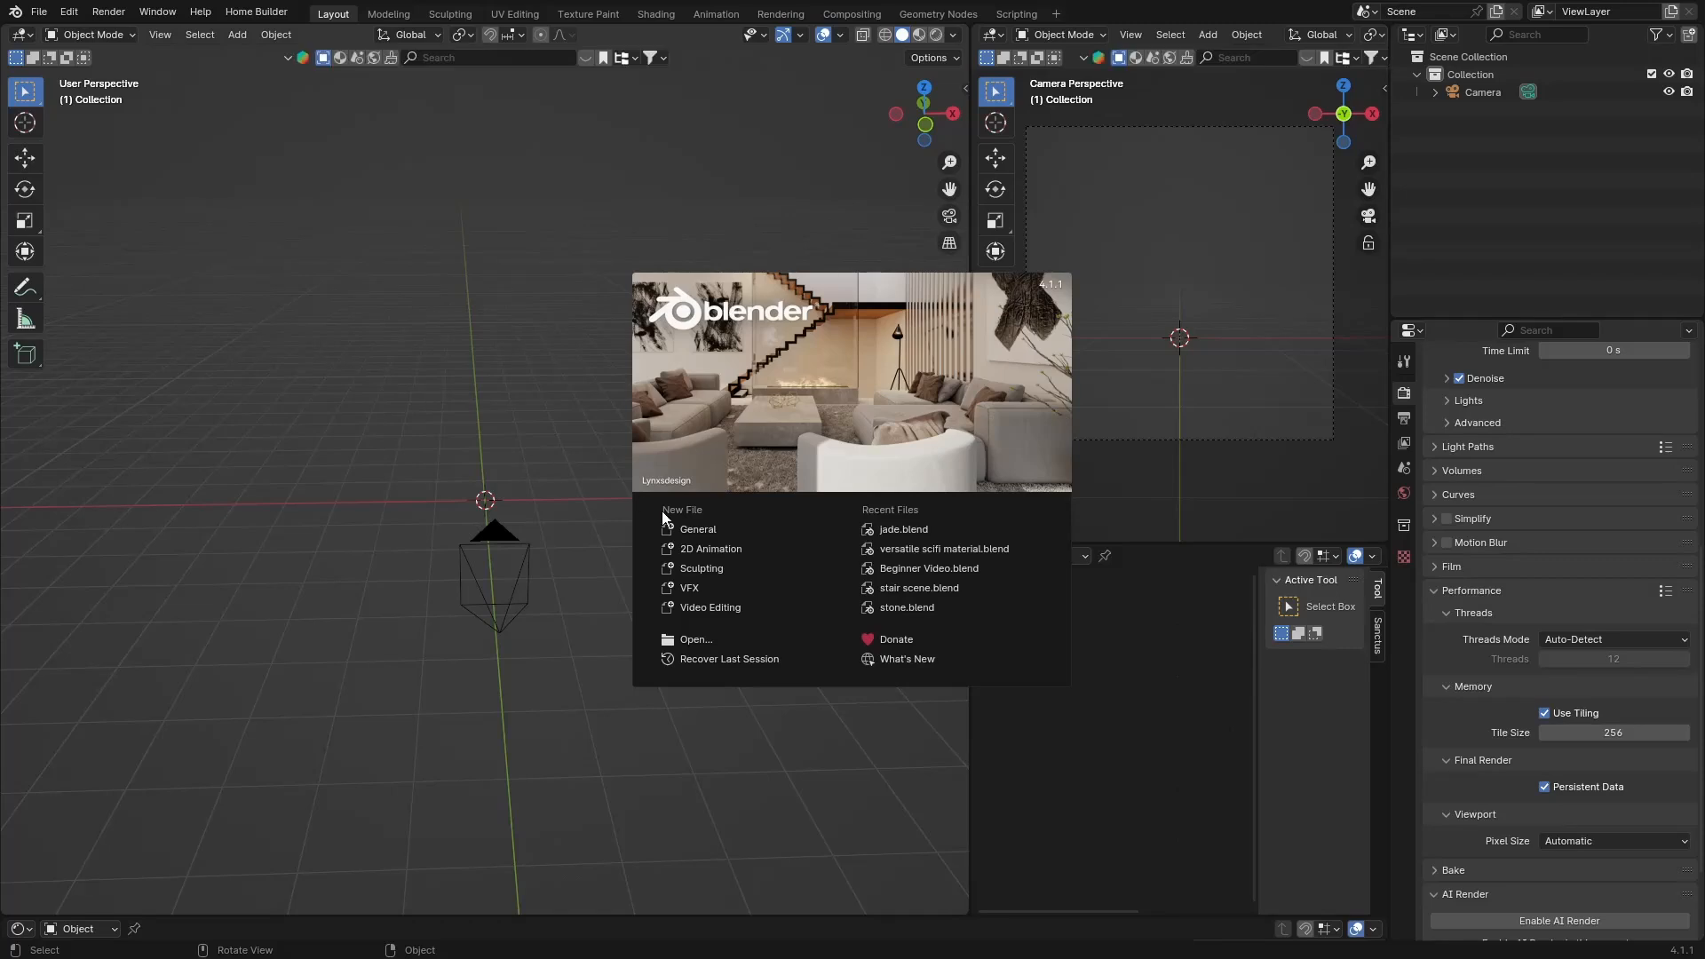
Start a new General file and close the BlenderKit add-on update dialog.
left_click(708, 528)
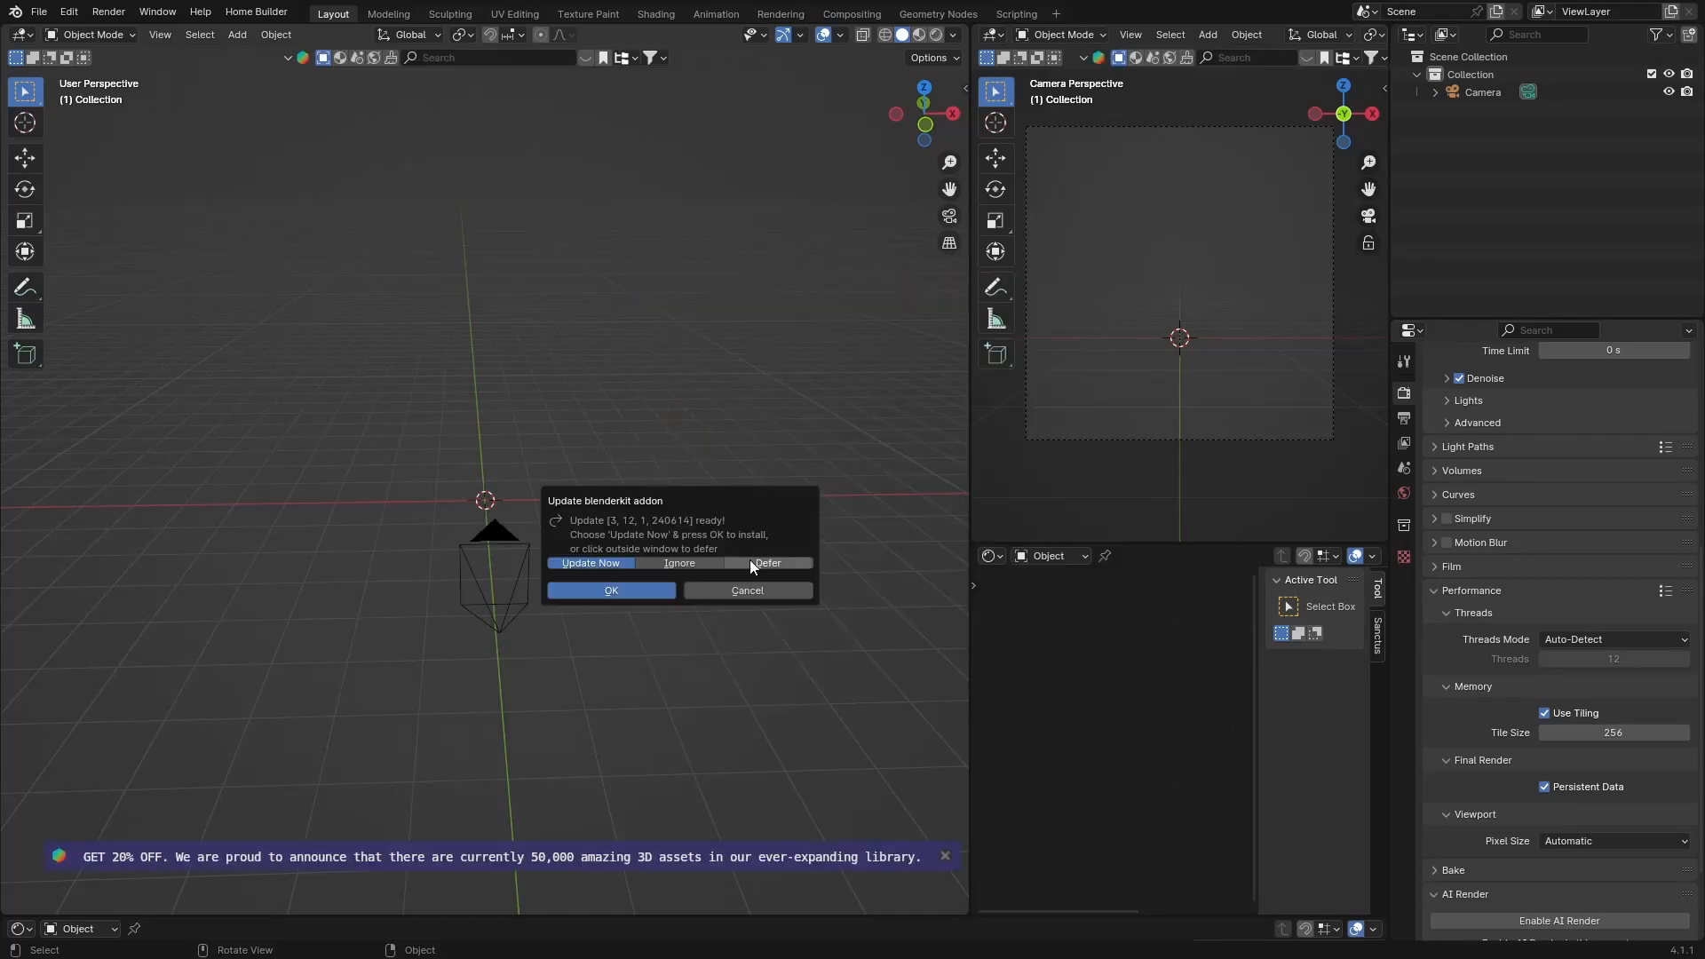
left_click(618, 591)
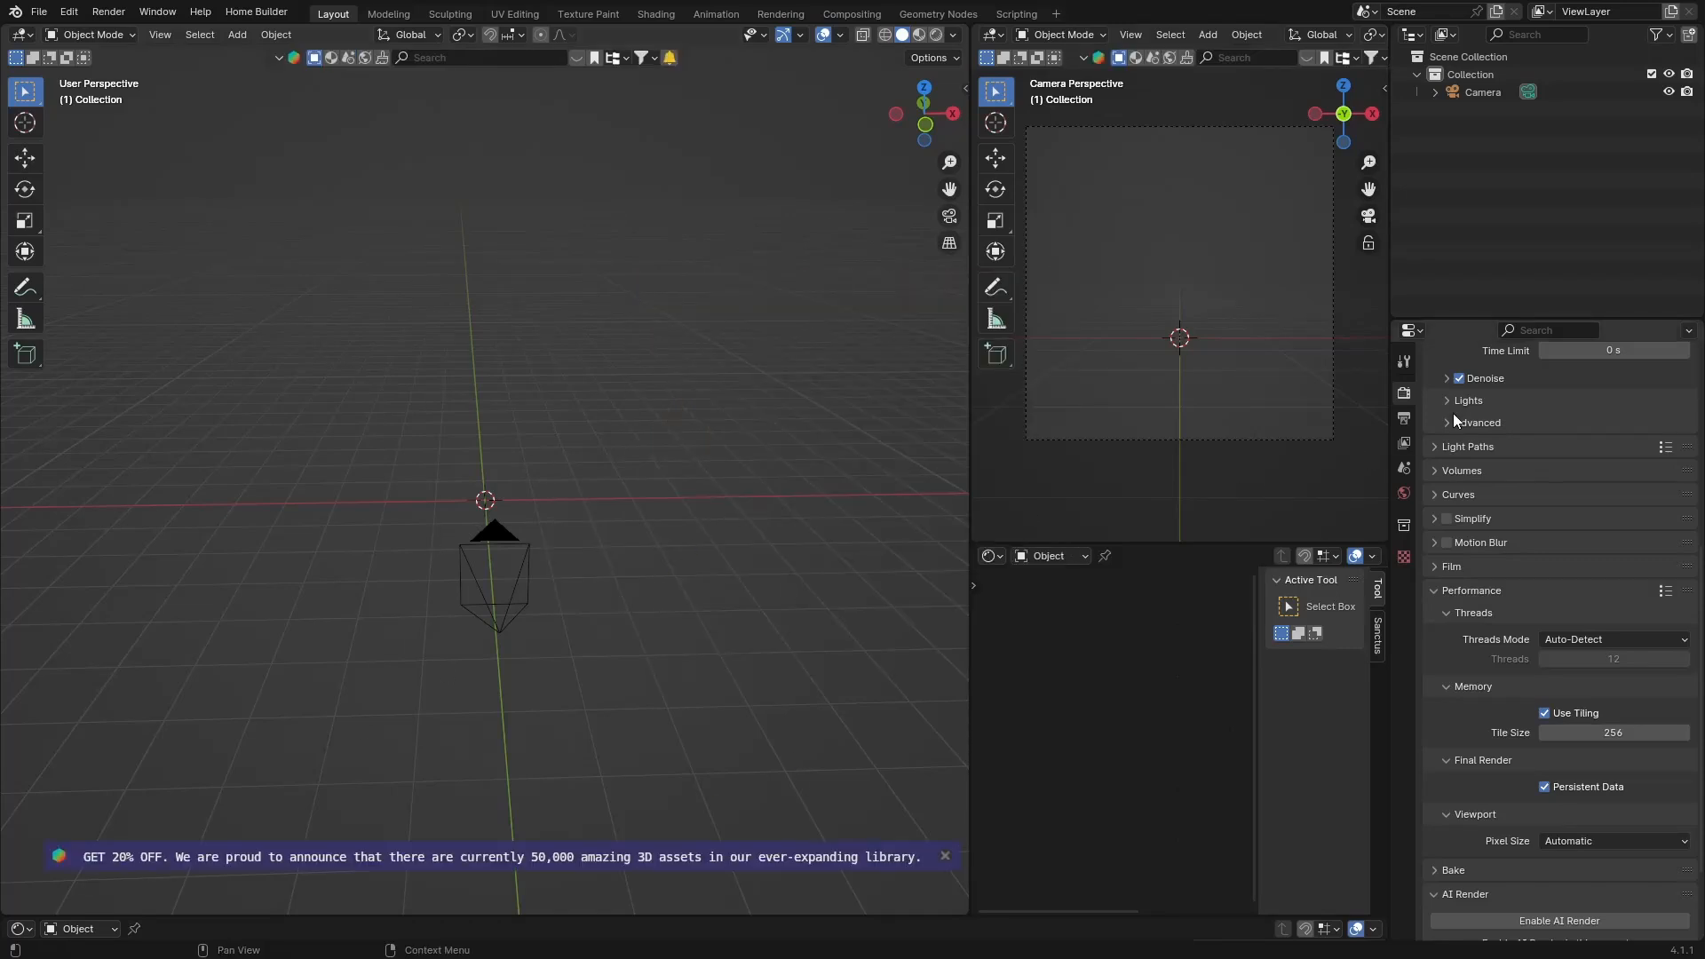
Check the new file's viewport and its render properties, including the sampling and performance settings.
middle_click_drag(666, 420, 635, 405)
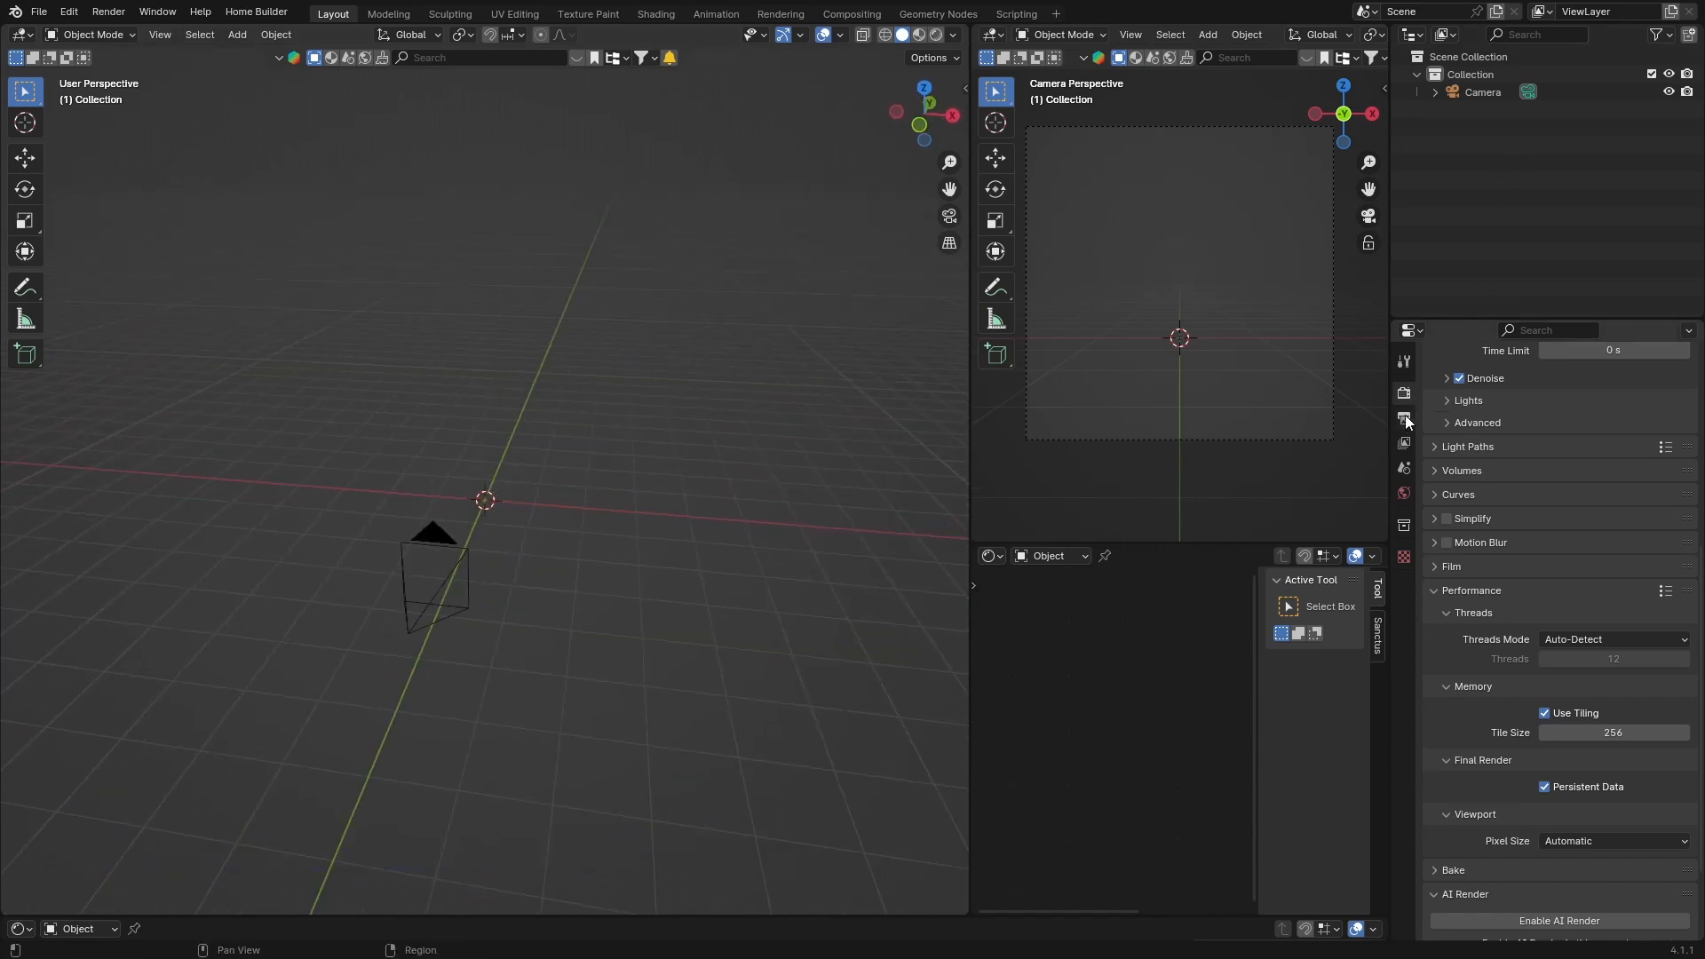
scroll(1386, 389, "up", 4)
scroll(1510, 403, "down", 4)
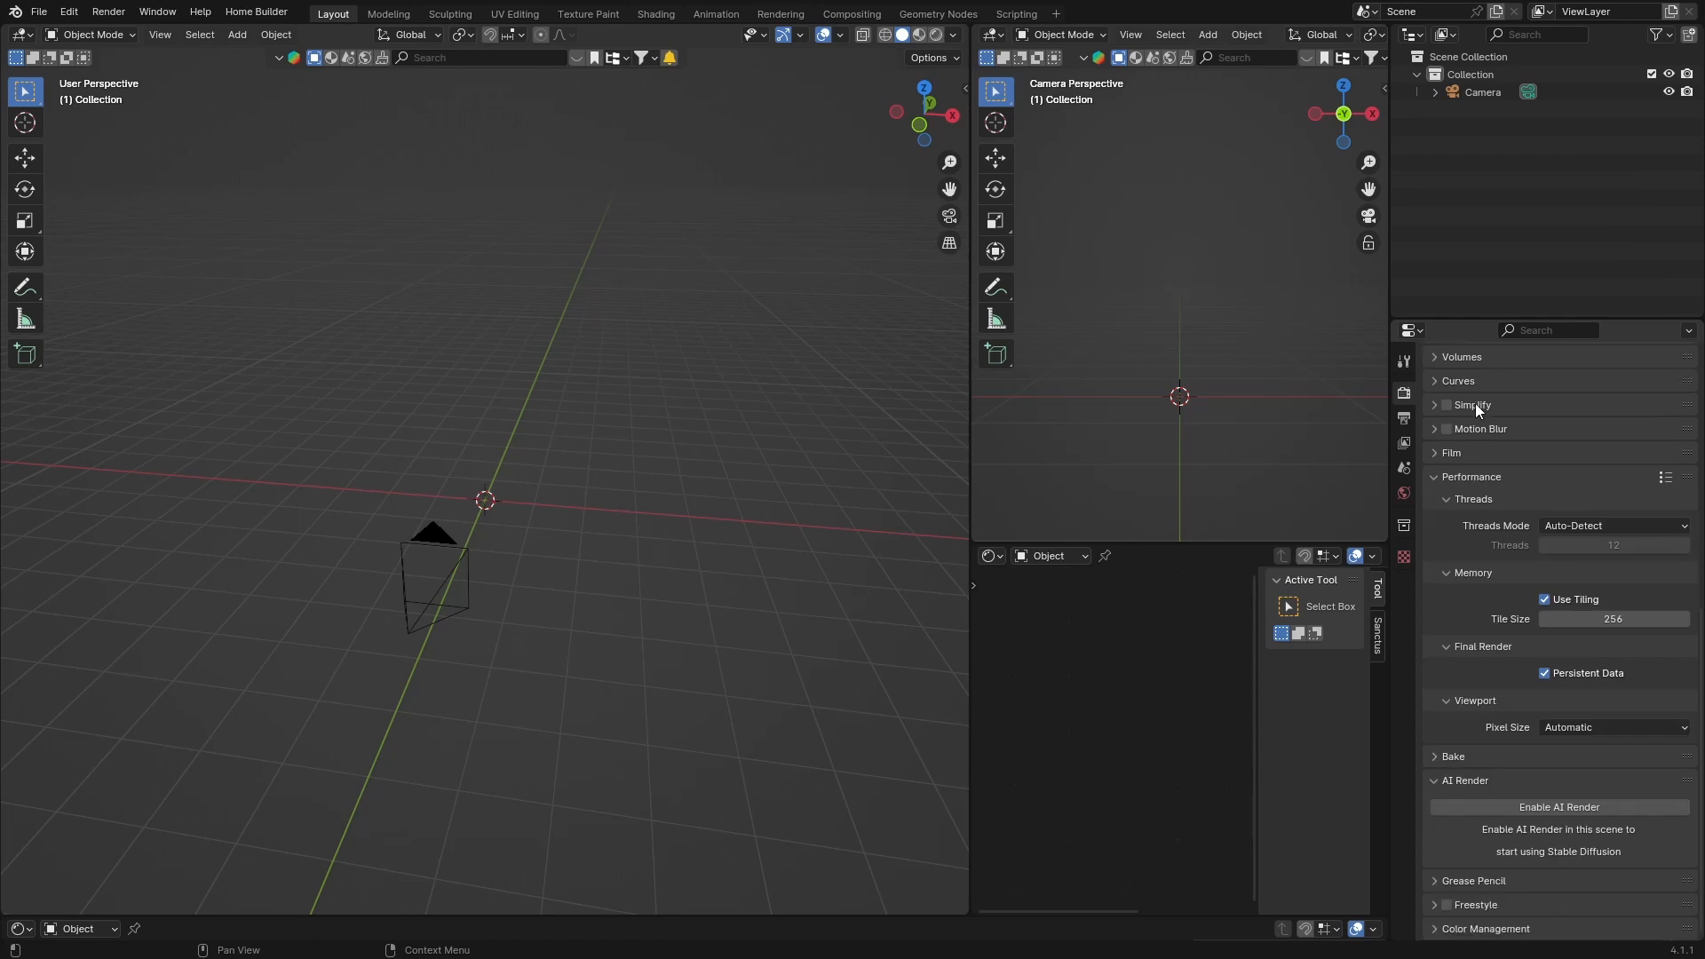
scroll(1185, 337, "down", 4)
scroll(1419, 422, "up", 4)
scroll(1419, 423, "up", 8)
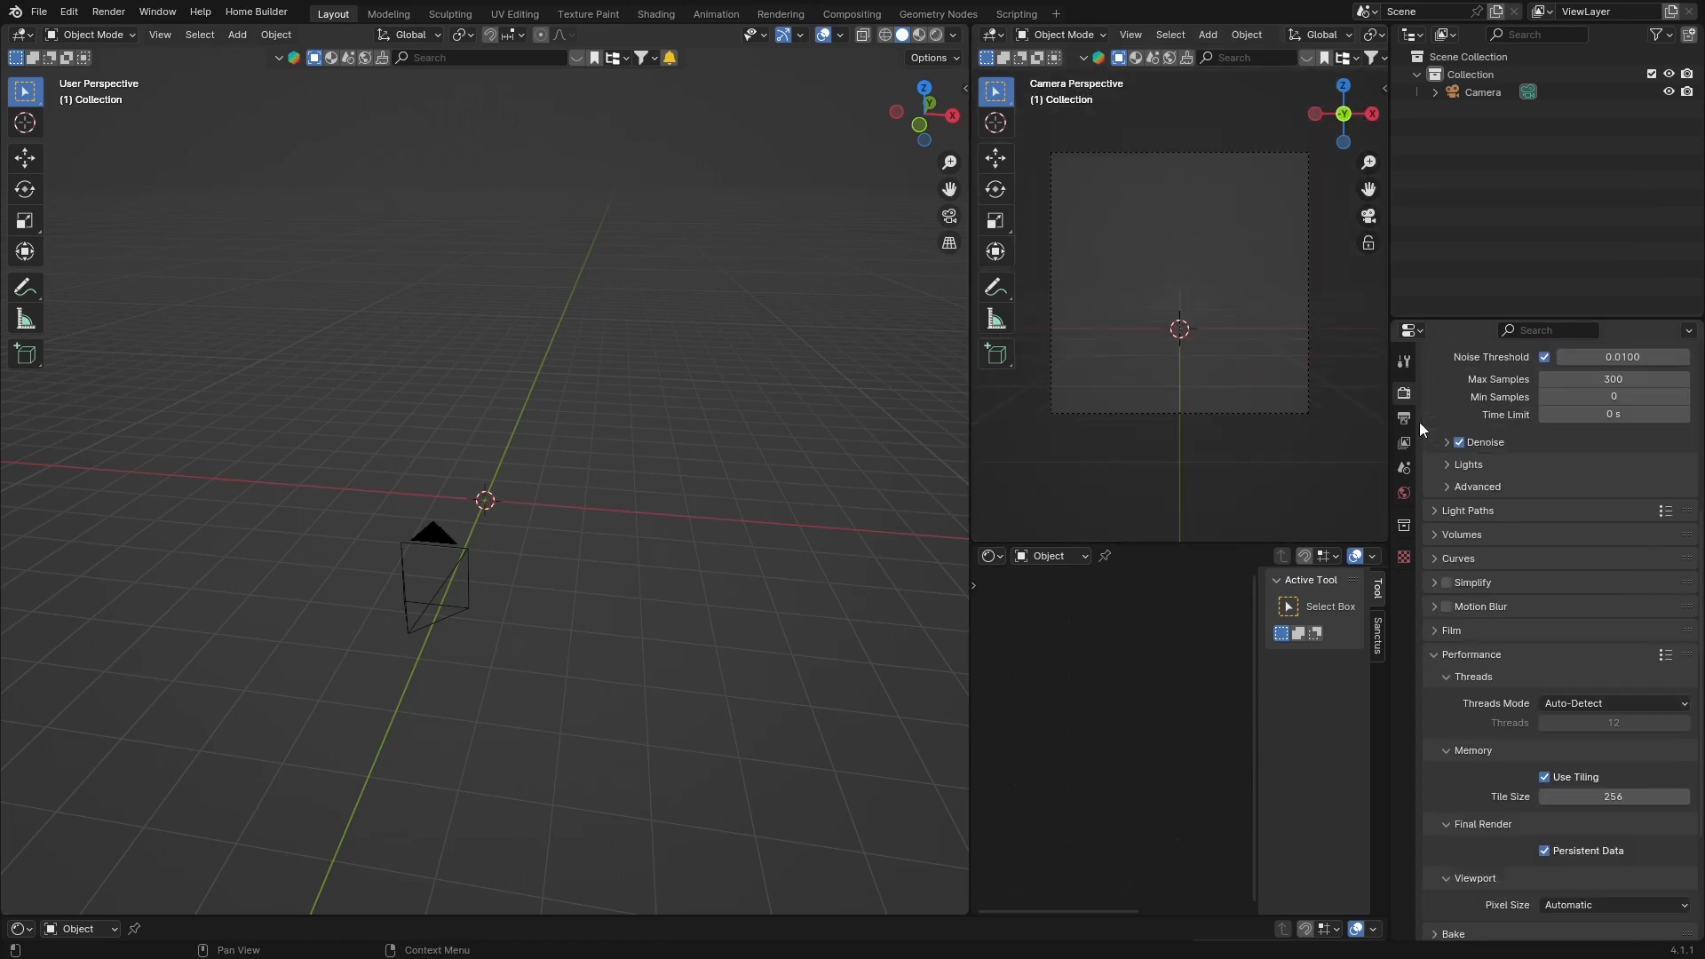